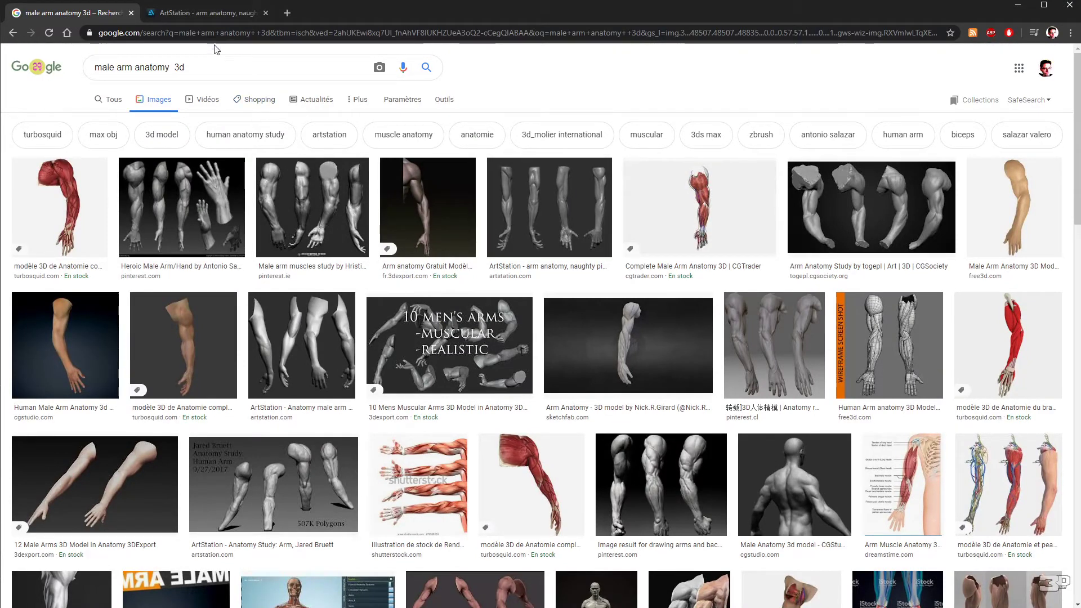
- View the ArtStation arm anatomy page that is already open in the browser
{"action": "left_click", "coordinate": [200, 13]}
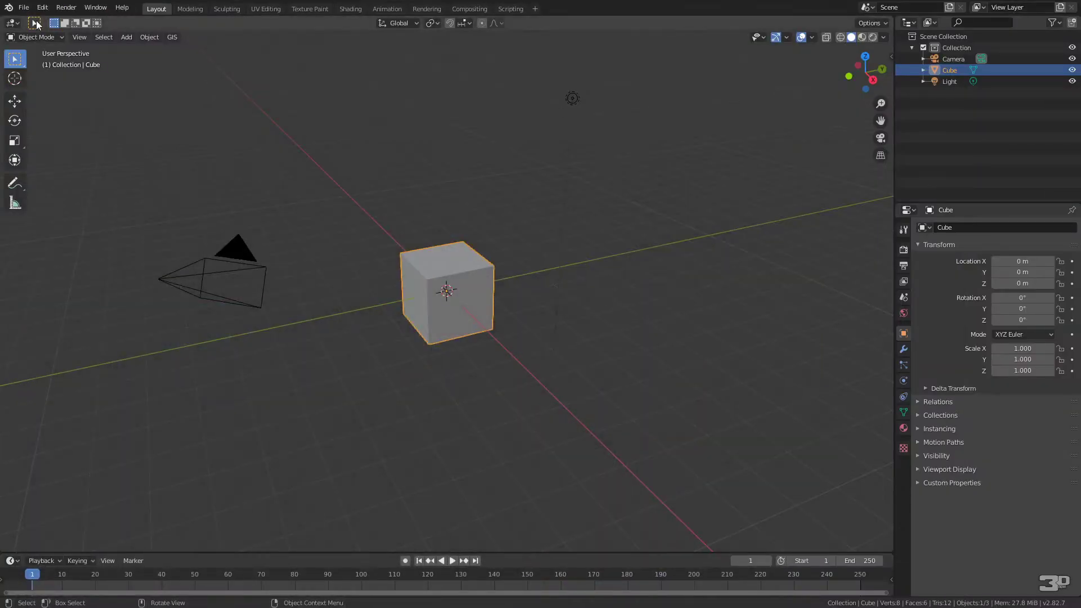
- In Blender, check the add-on preferences for the Import Images as Planes add-on and close them
{"action": "left_click", "coordinate": [43, 7]}
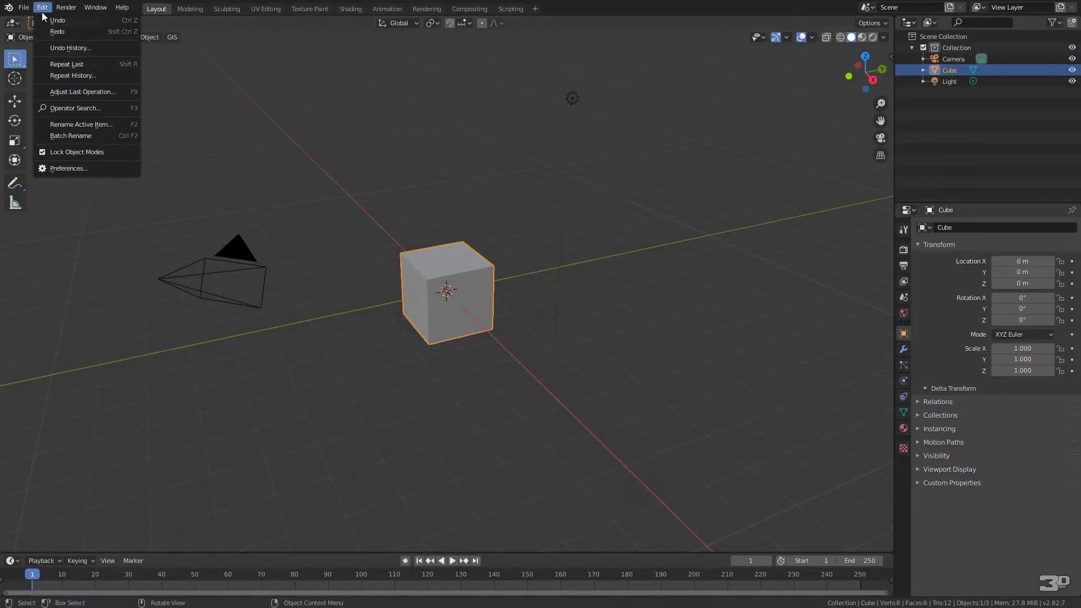
{"action": "left_click", "coordinate": [89, 169]}
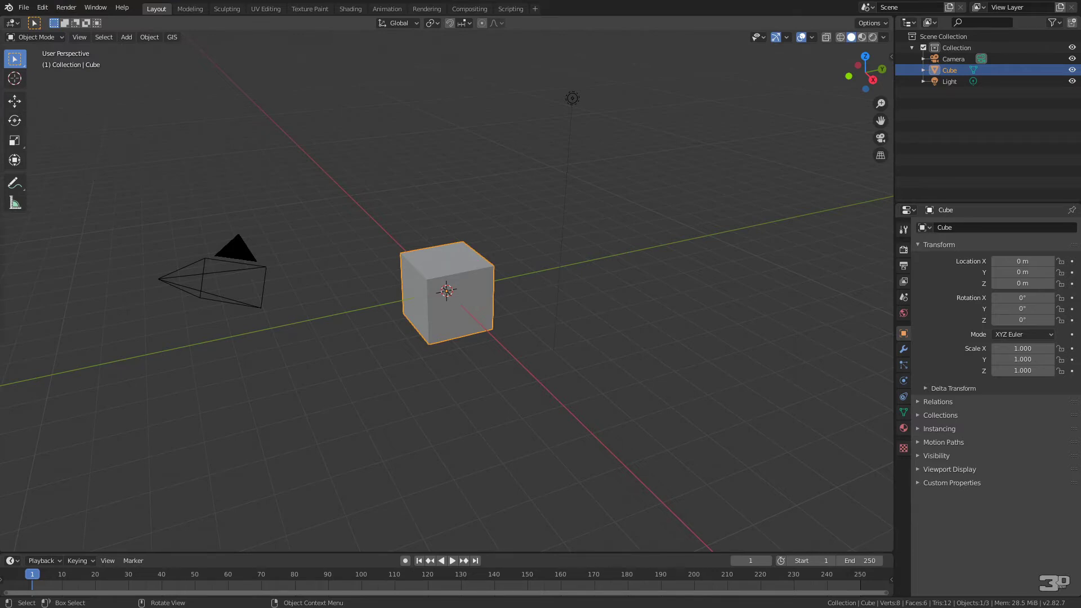
{"action": "left_click_drag", "start_coordinate": [158, 25], "coordinate": [379, 94]}
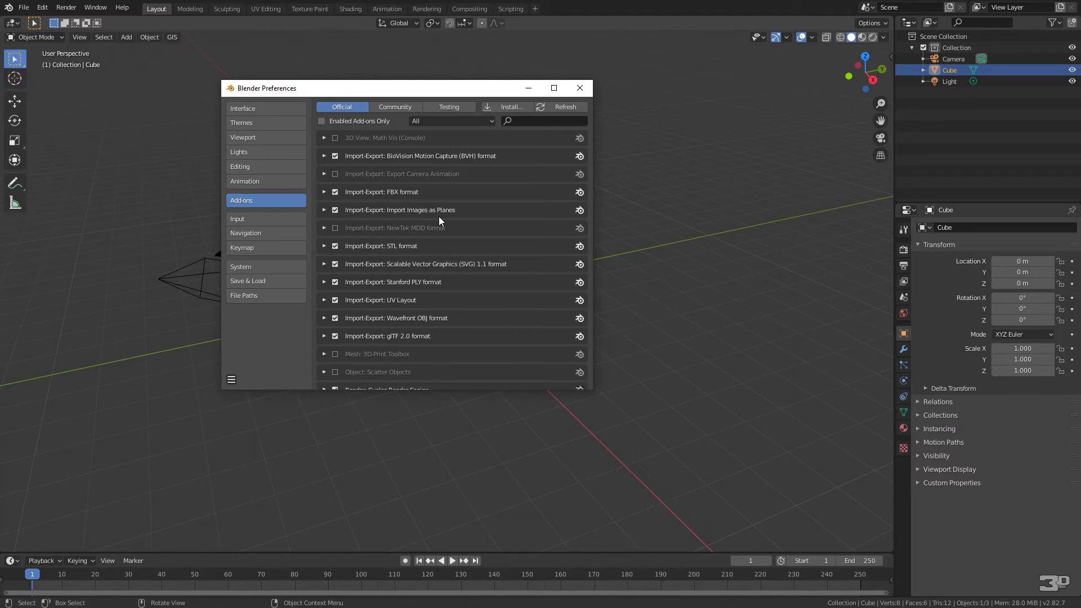
{"action": "left_click", "coordinate": [578, 90]}
- Delete the default camera, cube and light from the scene
{"action": "left_click_drag", "start_coordinate": [628, 68], "coordinate": [193, 465]}
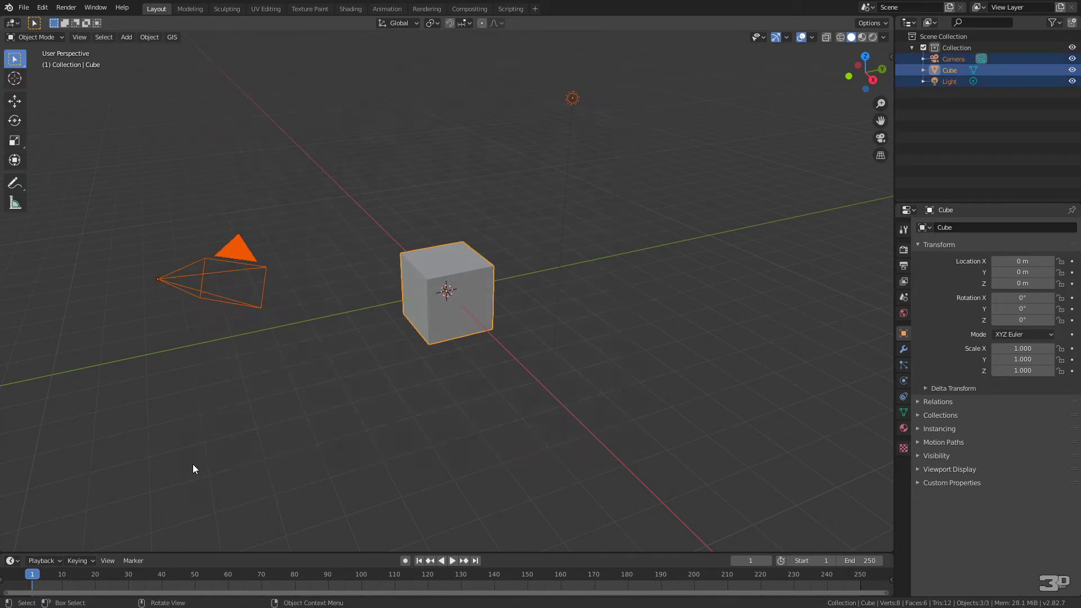
{"action": "key", "text": "Delete"}
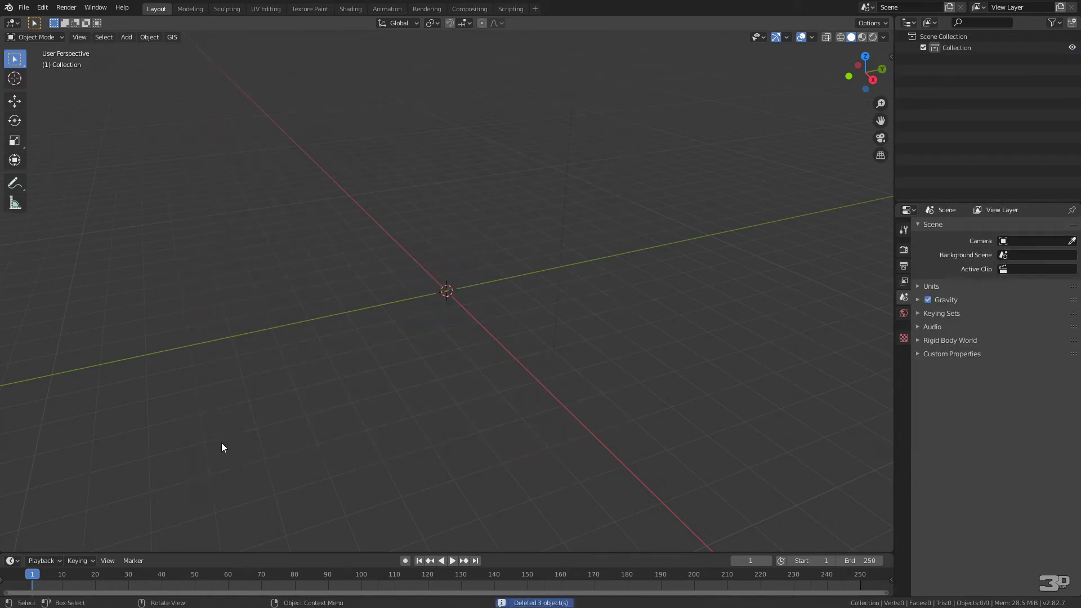
- Import naughty-pixel-arm.jpg from the Bras folder as an image plane
{"action": "left_click", "coordinate": [24, 7]}
{"action": "mouse_move", "coordinate": [69, 160]}
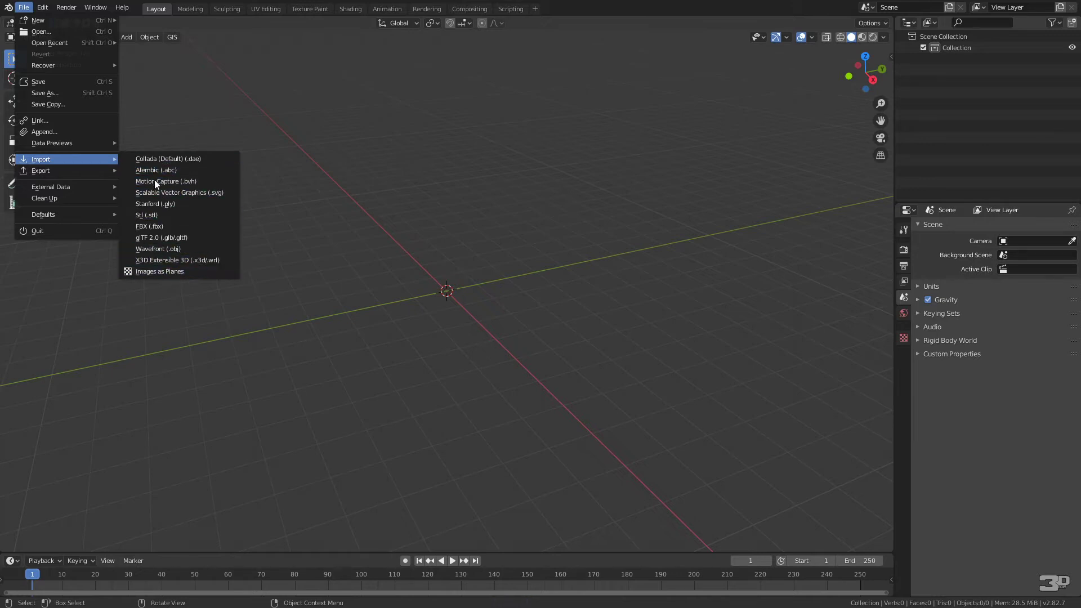
{"action": "left_click", "coordinate": [167, 273]}
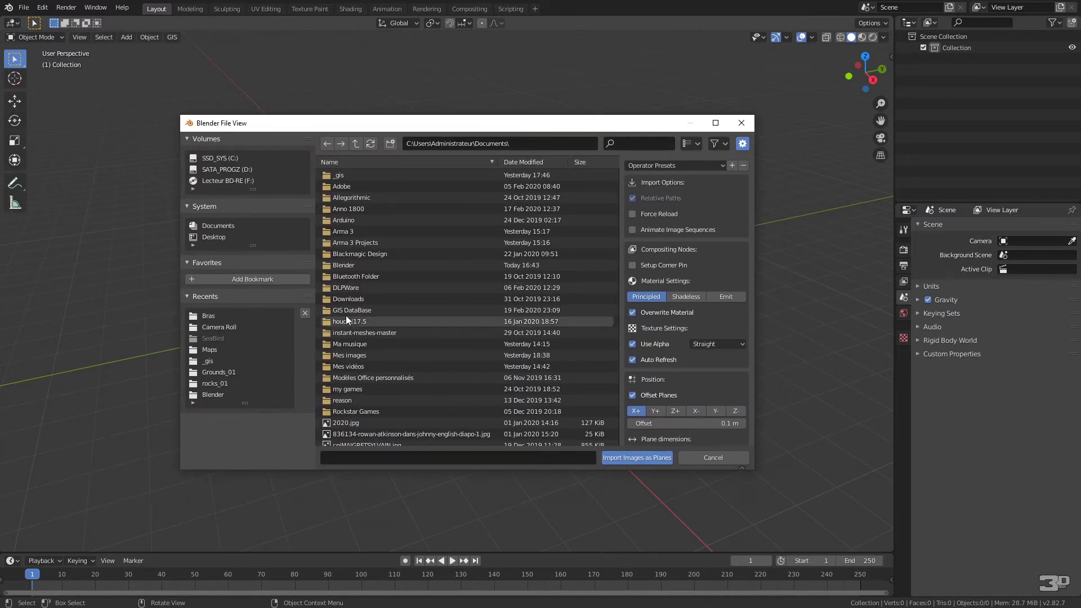
{"action": "left_click", "coordinate": [212, 315]}
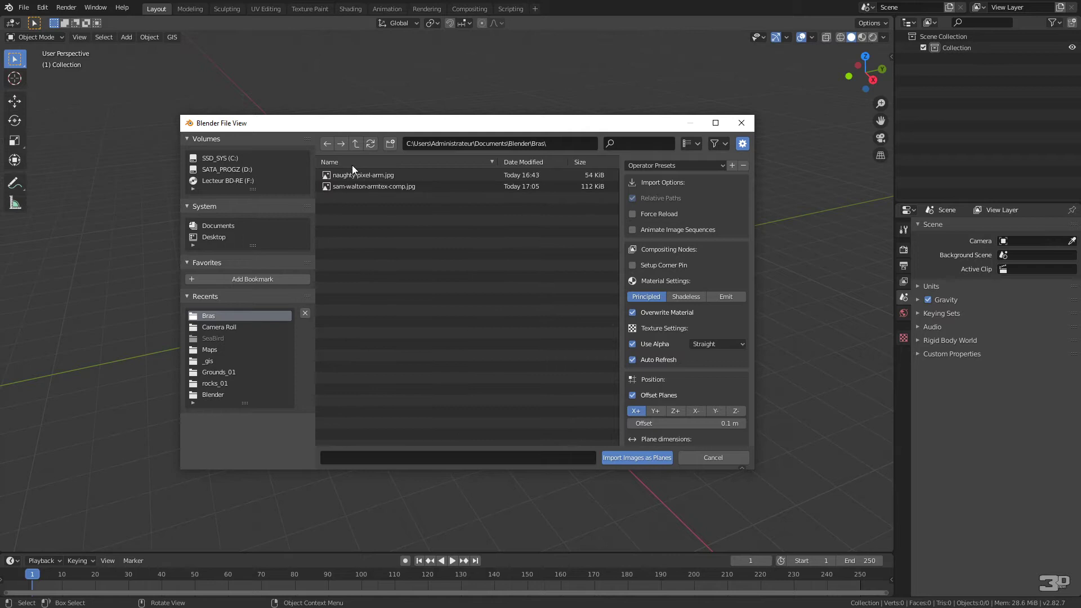
{"action": "left_click", "coordinate": [369, 175]}
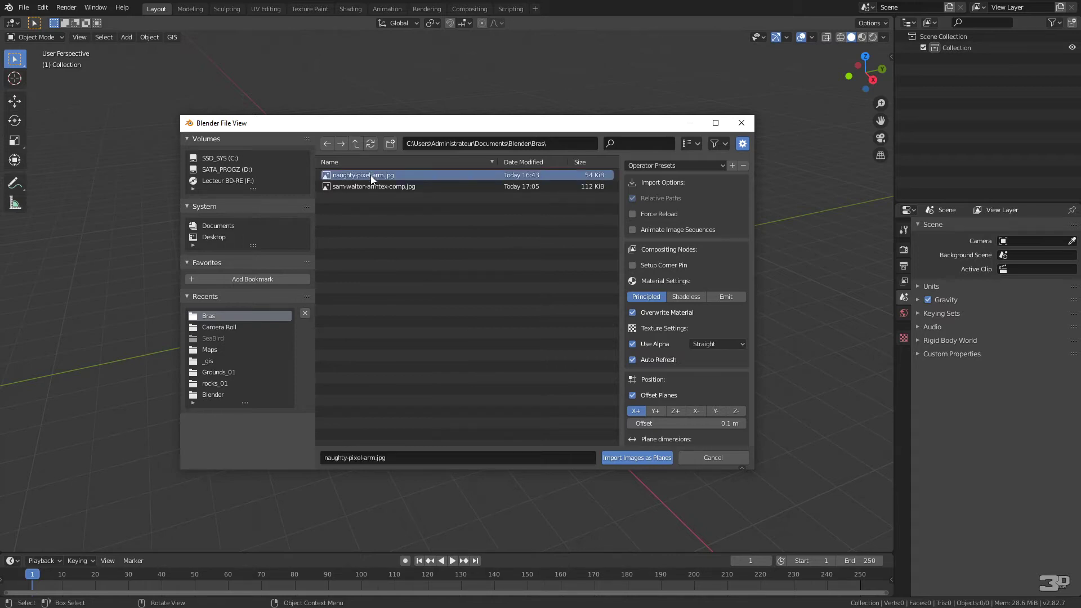
{"action": "left_click", "coordinate": [621, 458]}
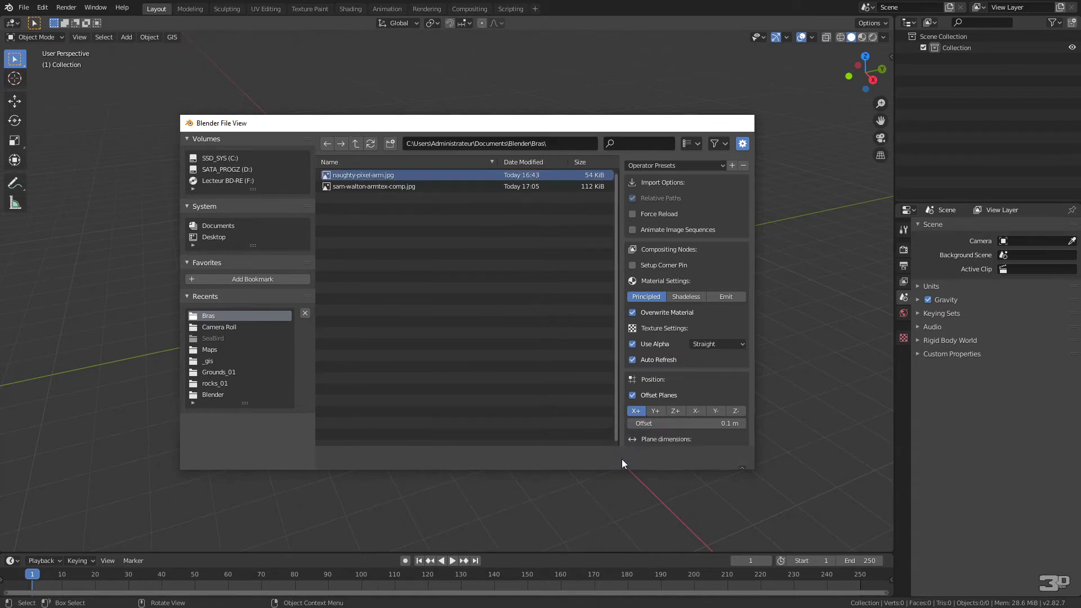
- Set the viewport's solid shading color to Texture so the arm image displays on the plane
{"action": "scroll", "coordinate": [475, 344], "scroll_direction": "up", "scroll_amount": 5}
{"action": "middle_click_drag", "start_coordinate": [485, 344], "coordinate": [409, 418]}
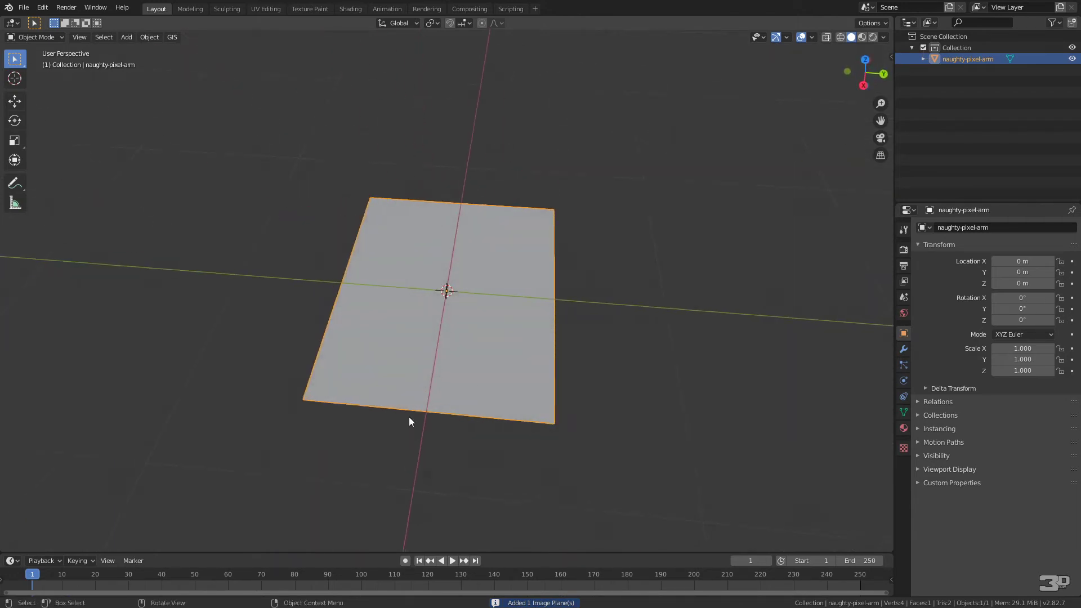
{"action": "left_click", "coordinate": [883, 37]}
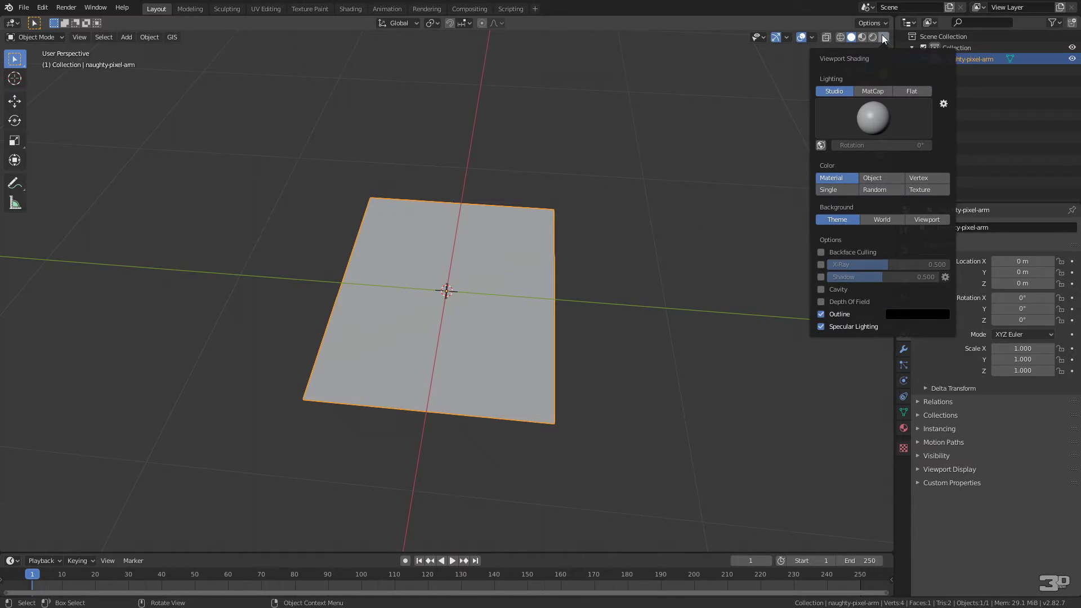
{"action": "left_click", "coordinate": [927, 189]}
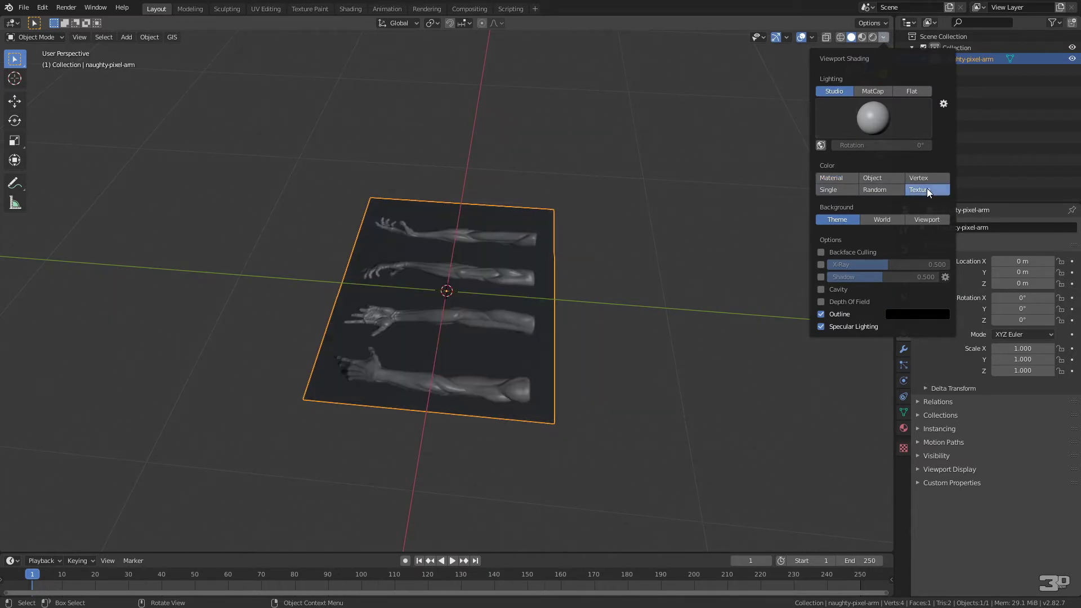
{"action": "middle_click_drag", "start_coordinate": [596, 273], "coordinate": [552, 358]}
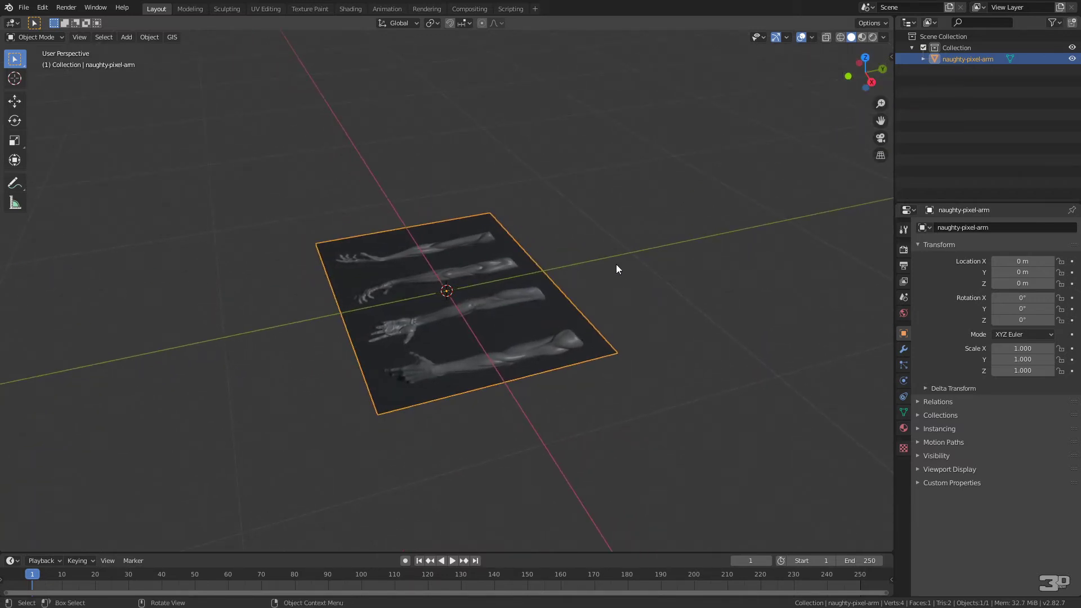
- Try standing the image plane up in front view with a rotation of 90° on Y and 90° on Z
{"action": "key", "text": "KP_1"}
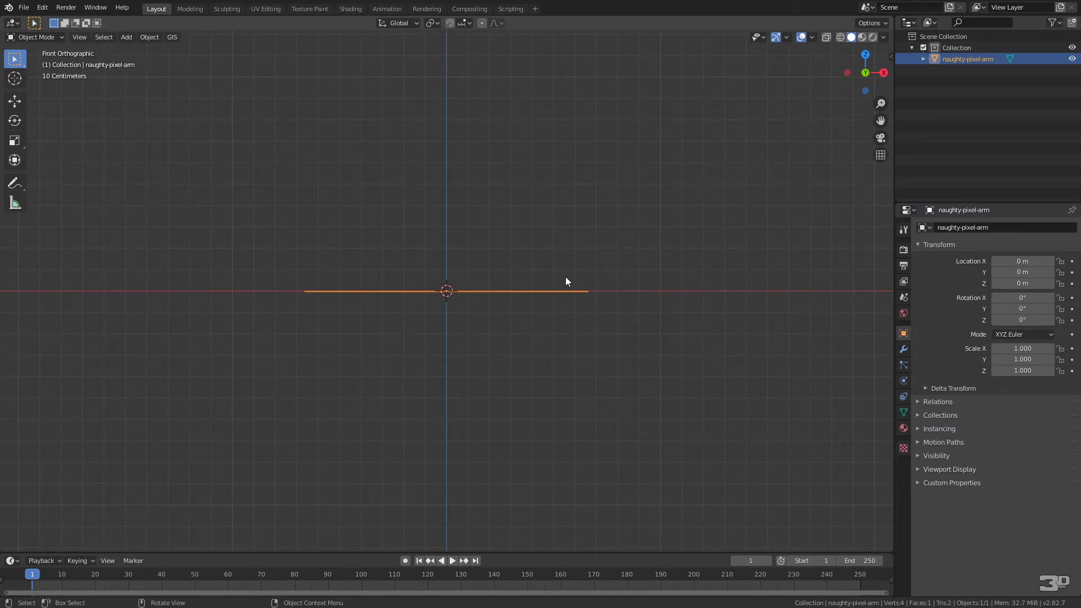
{"action": "left_click", "coordinate": [1026, 310]}
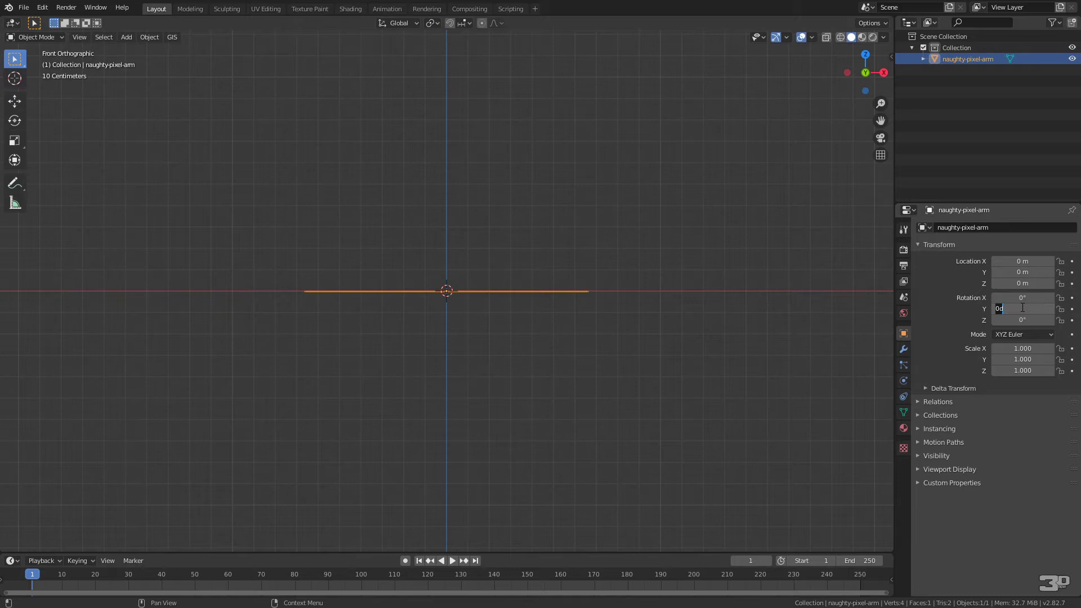
{"action": "type", "text": "90"}
{"action": "key", "text": "Return"}
{"action": "left_click", "coordinate": [1020, 319]}
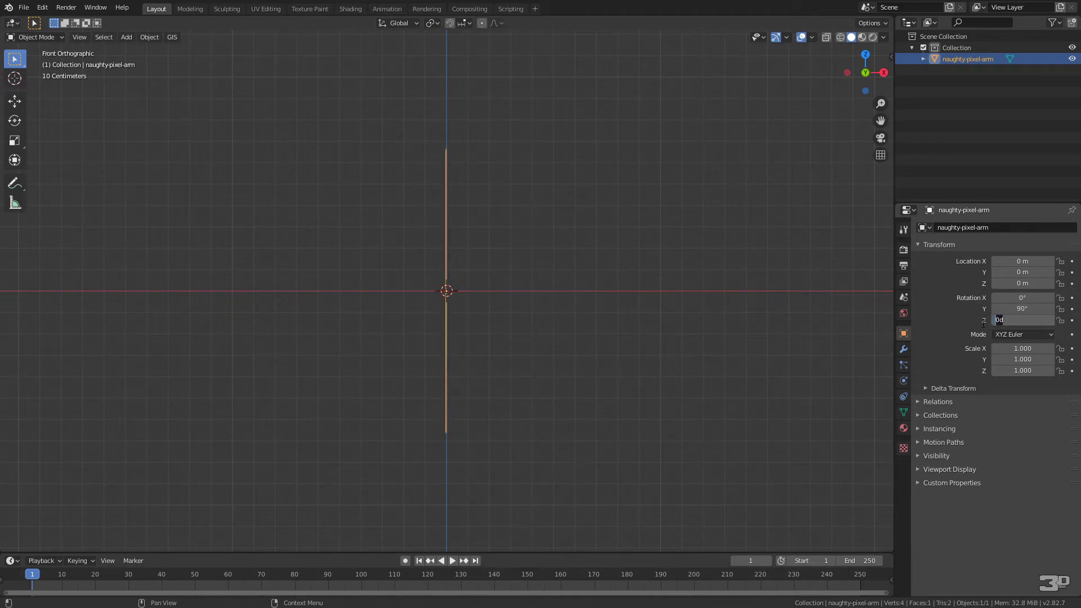
{"action": "key", "text": "Return"}
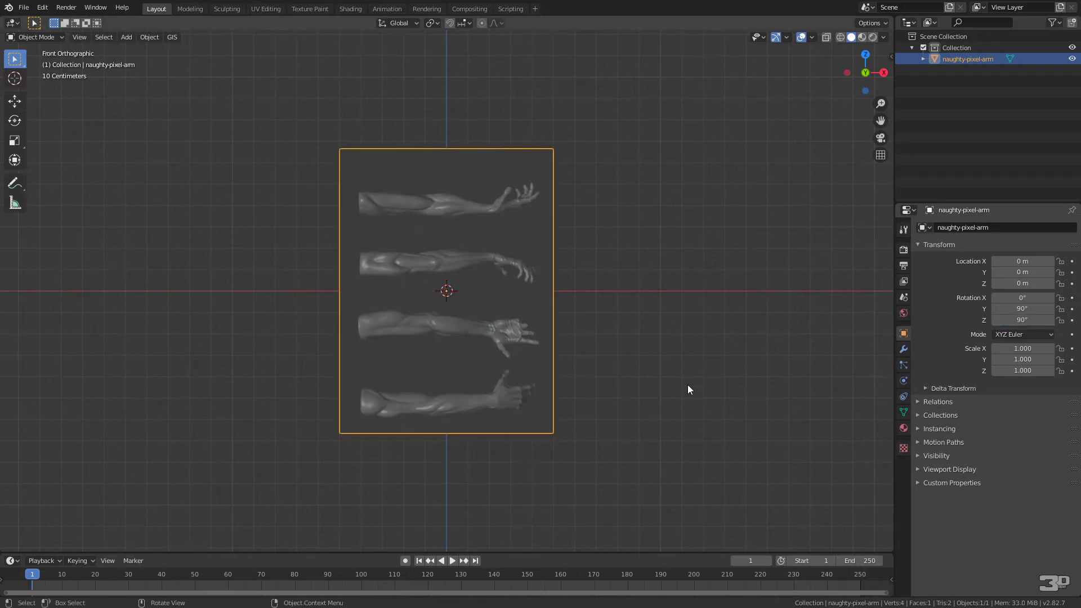
- Set the image plane's rotation to 90° on X, 0° on Y and 0° on Z
{"action": "left_click", "coordinate": [1035, 297]}
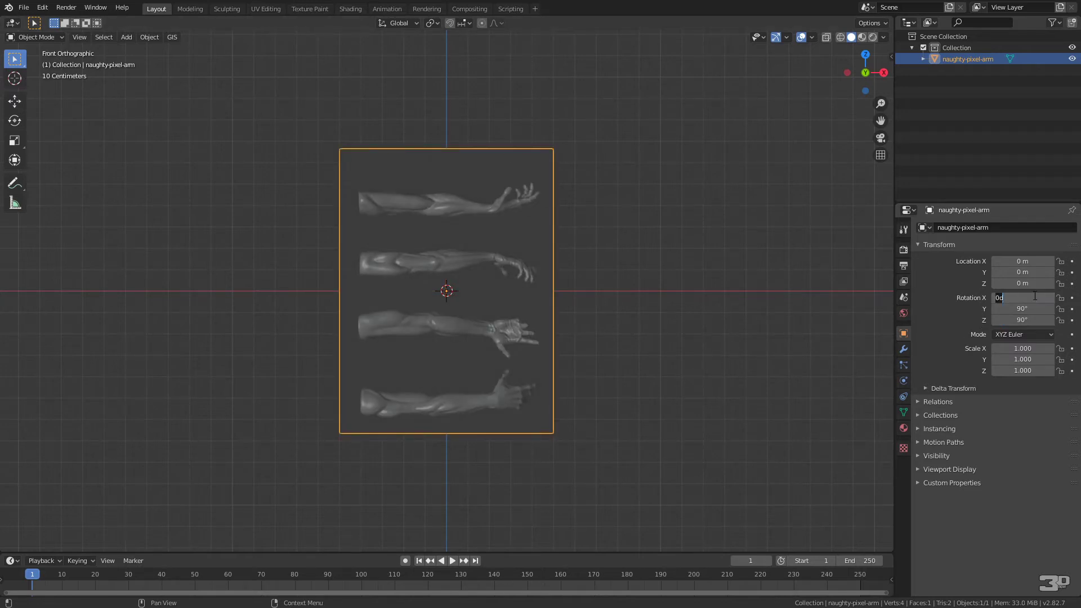
{"action": "left_click", "coordinate": [1029, 309]}
{"action": "type", "text": "0"}
{"action": "key", "text": "Return"}
{"action": "left_click", "coordinate": [1031, 297]}
{"action": "type", "text": "90"}
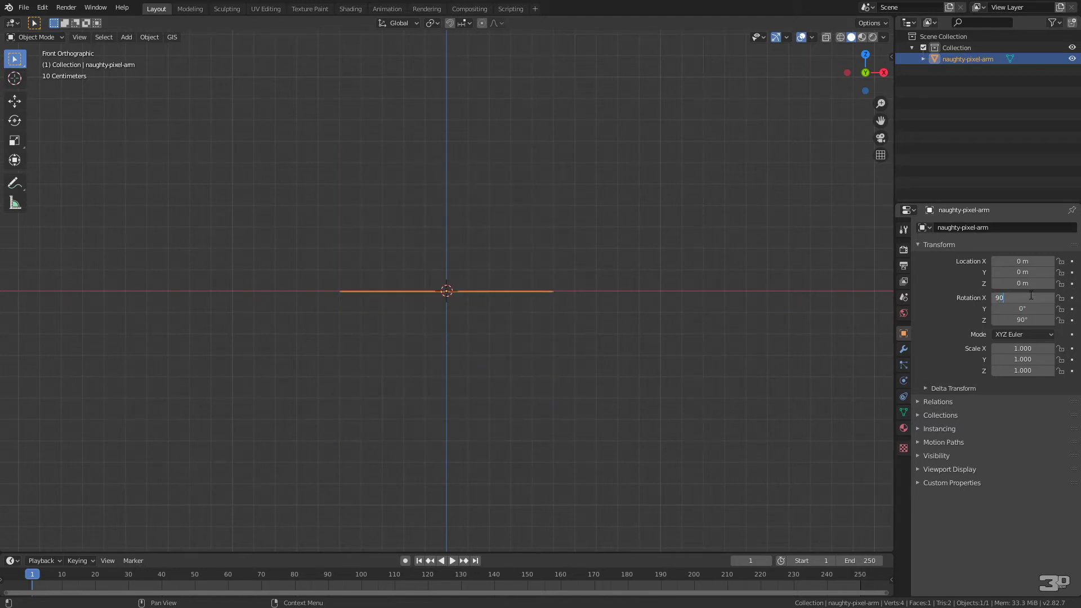
{"action": "key", "text": "Return"}
{"action": "left_click", "coordinate": [1027, 319]}
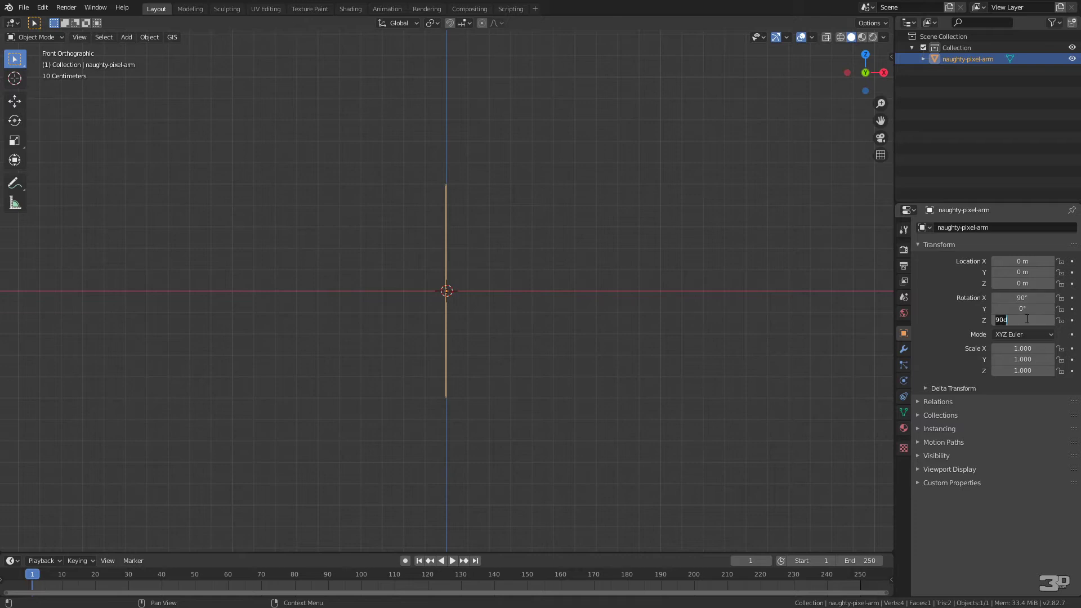
{"action": "type", "text": "0"}
{"action": "key", "text": "Return"}
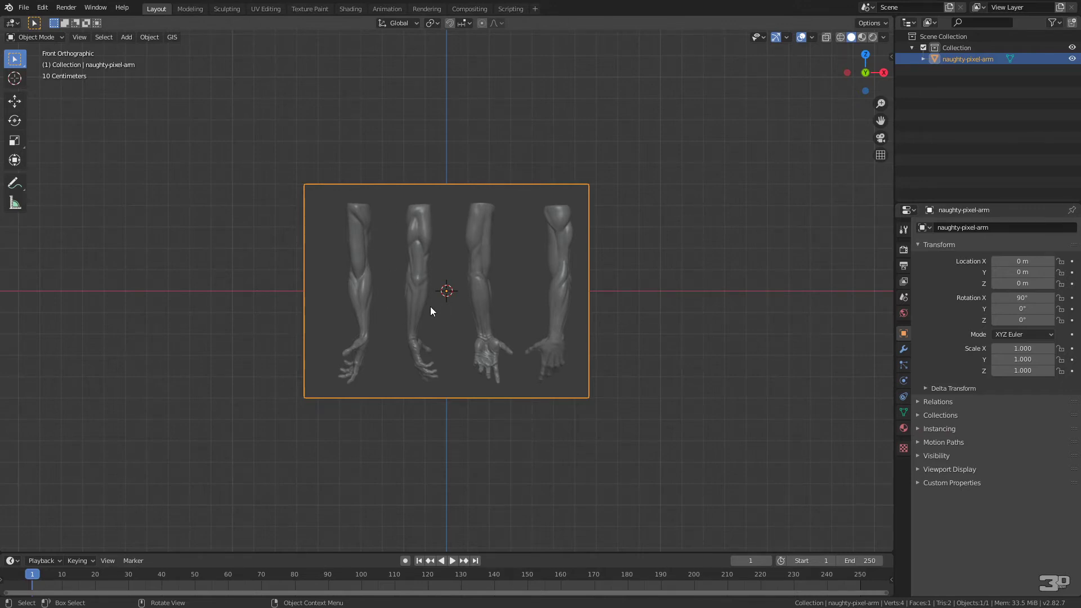
- Enter Edit Mode on the upright arm reference plane
{"action": "middle_click_drag", "start_coordinate": [427, 299], "coordinate": [563, 217]}
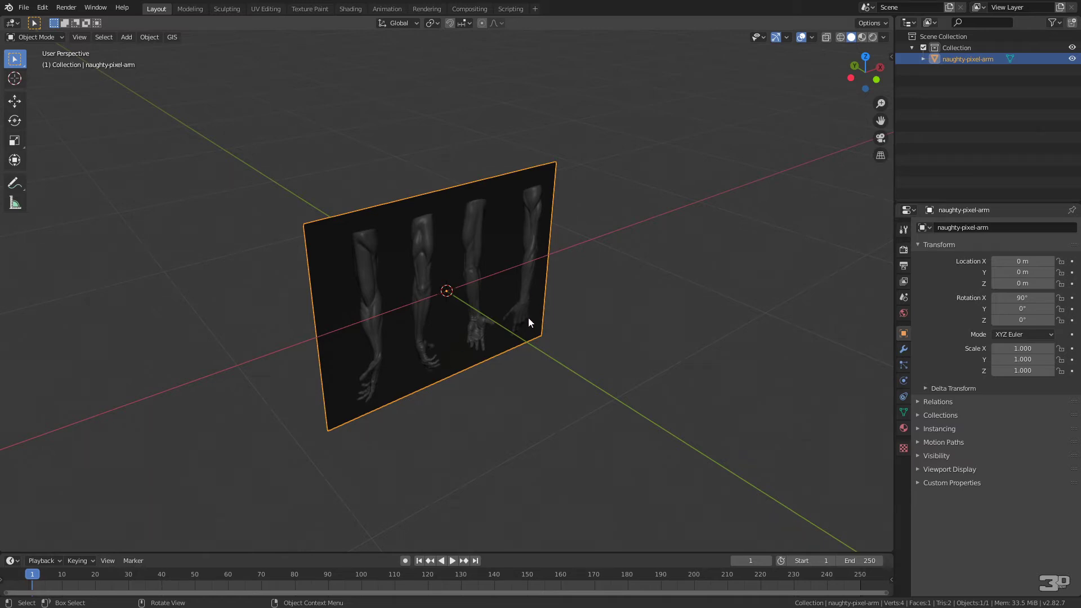
{"action": "middle_click_drag", "start_coordinate": [528, 319], "coordinate": [506, 293]}
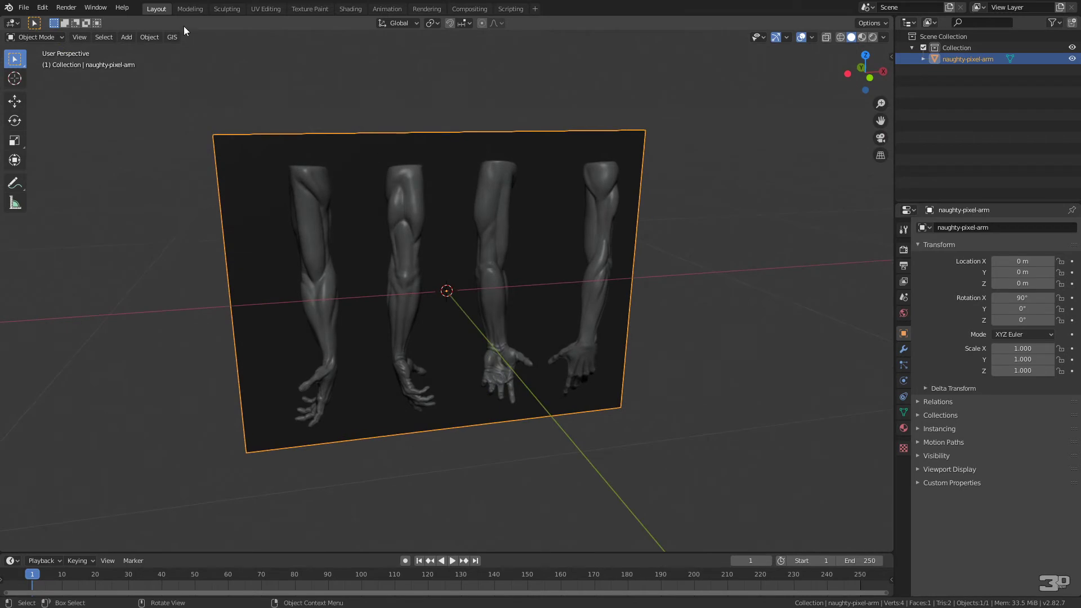
{"action": "left_click", "coordinate": [35, 36]}
{"action": "left_click", "coordinate": [39, 63]}
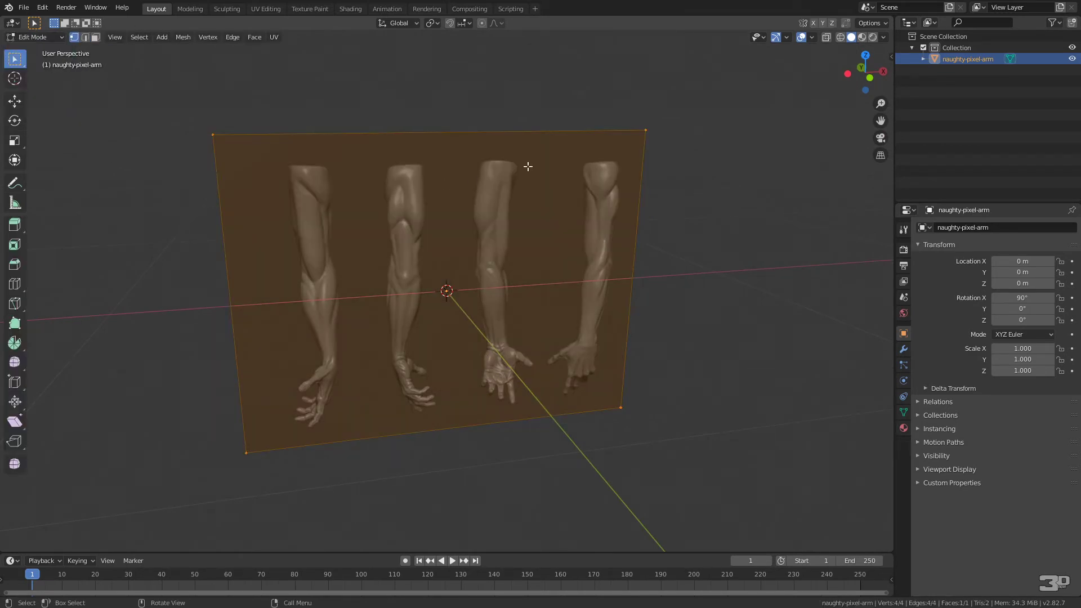
- Dock the Shortcut VUr add-on's key display at Center and start it
{"action": "key", "text": "q"}
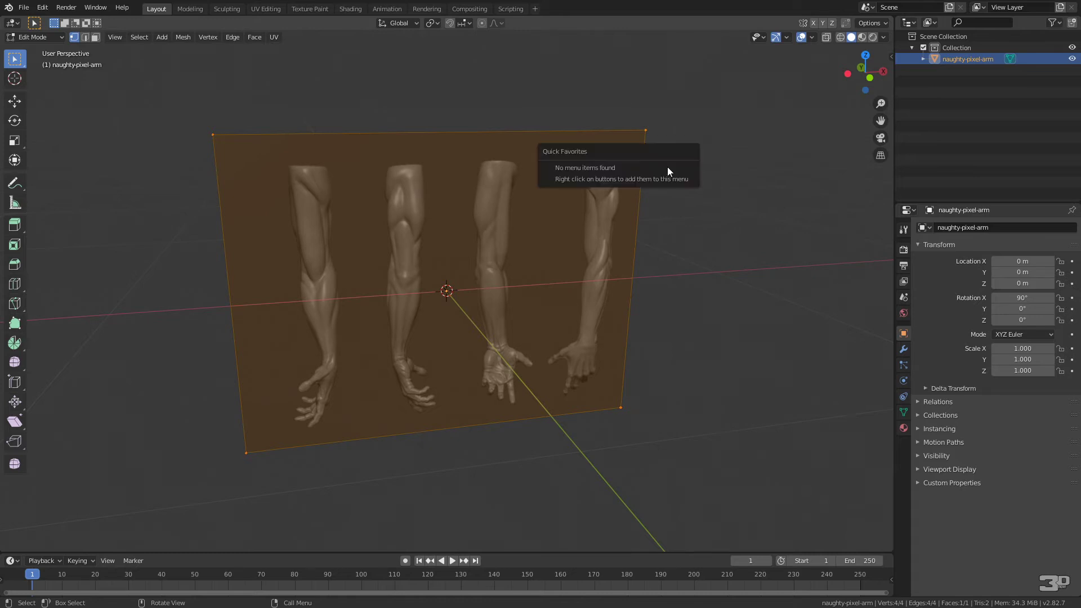
{"action": "left_click", "coordinate": [892, 57]}
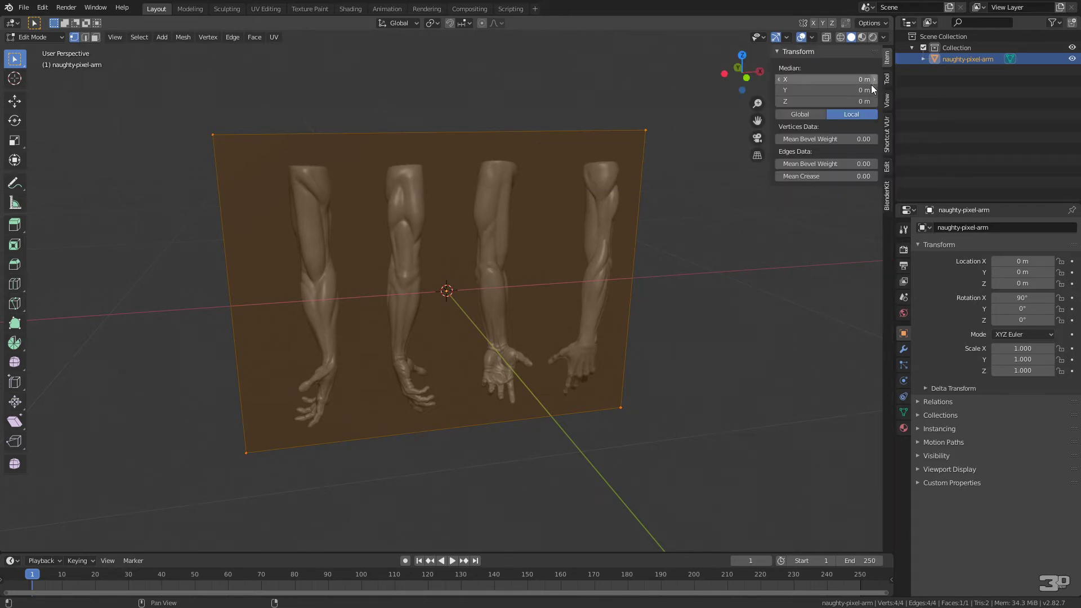
{"action": "left_click", "coordinate": [888, 131]}
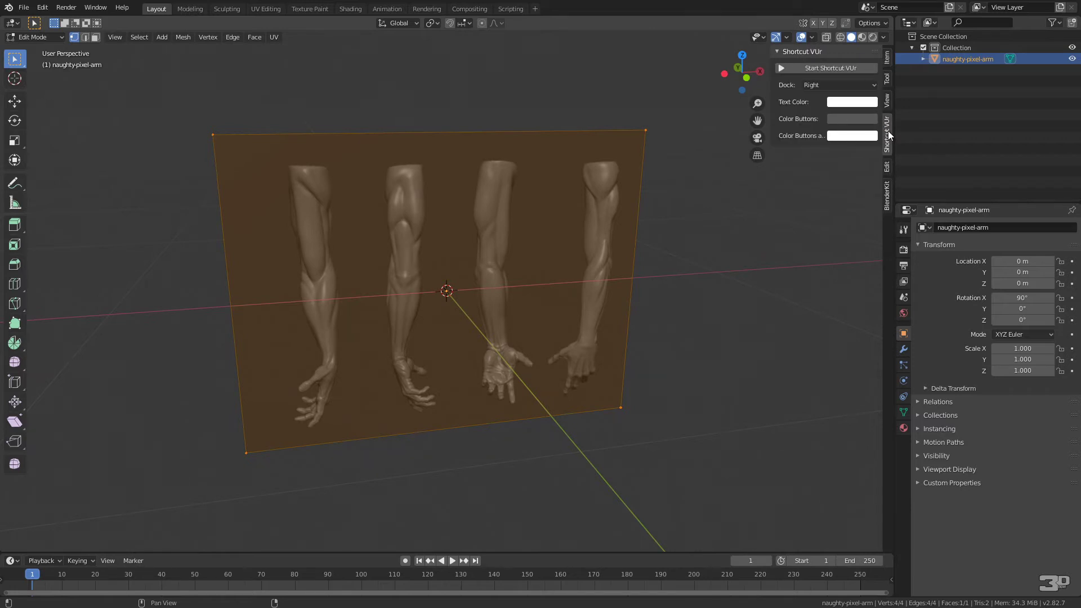
{"action": "left_click", "coordinate": [845, 83]}
{"action": "left_click", "coordinate": [825, 94]}
{"action": "left_click", "coordinate": [840, 86]}
{"action": "left_click", "coordinate": [830, 123]}
{"action": "left_click", "coordinate": [829, 67]}
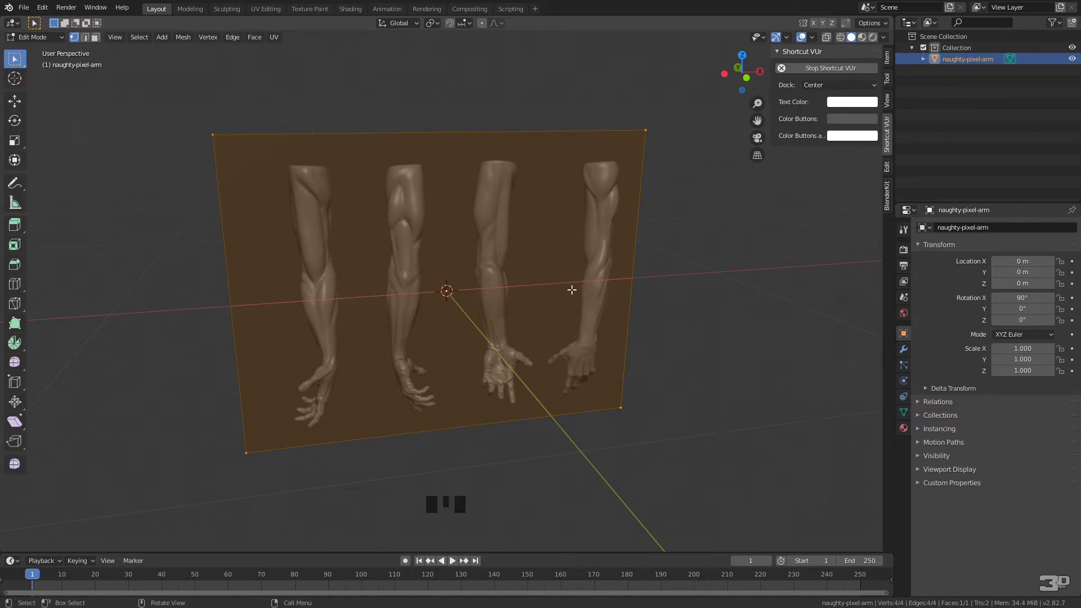
- Add three evenly spaced vertical loop cuts to the plane, without sliding them, and deselect everything
{"action": "middle_click_drag", "start_coordinate": [527, 277], "coordinate": [525, 277]}
{"action": "key", "text": "ctrl+r"}
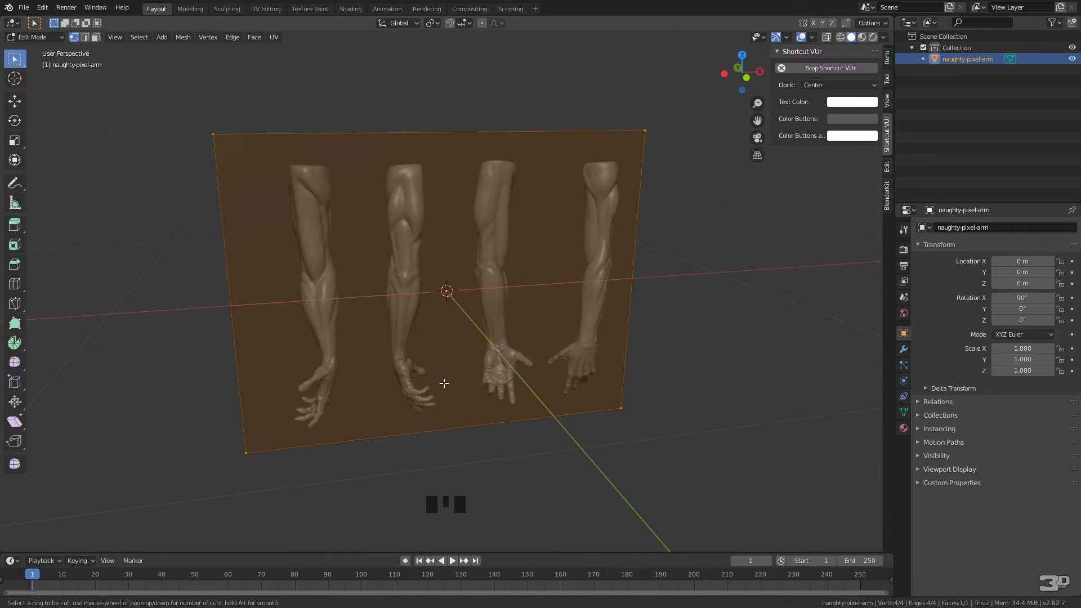
{"action": "scroll", "coordinate": [474, 129], "scroll_direction": "up", "scroll_amount": 2}
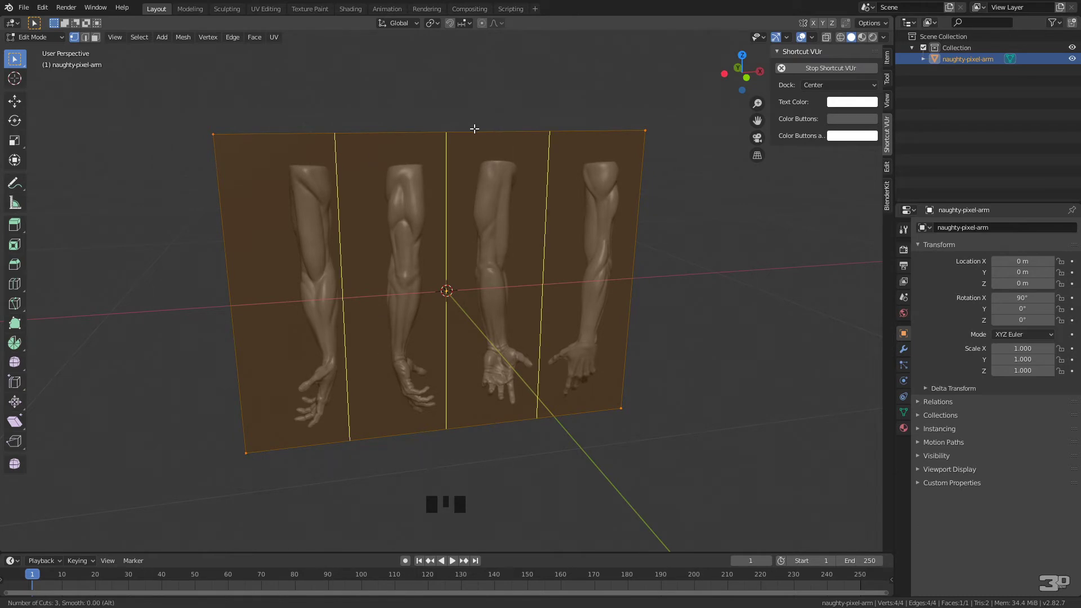
{"action": "left_click", "coordinate": [474, 129]}
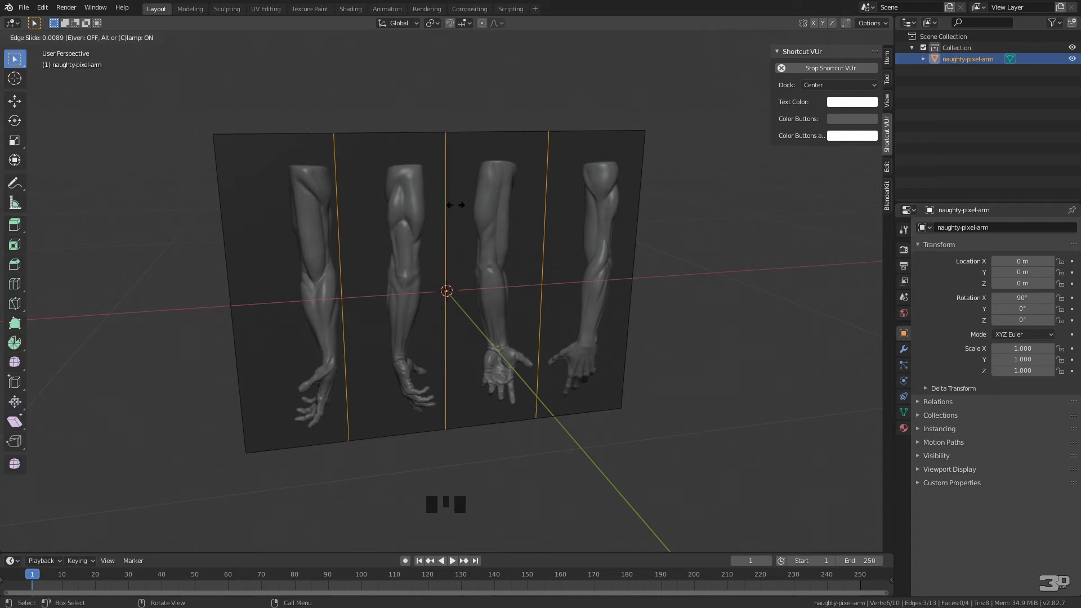
{"action": "right_click", "coordinate": [504, 186]}
{"action": "left_click", "coordinate": [729, 241]}
{"action": "middle_click_drag", "start_coordinate": [728, 241], "coordinate": [567, 225]}
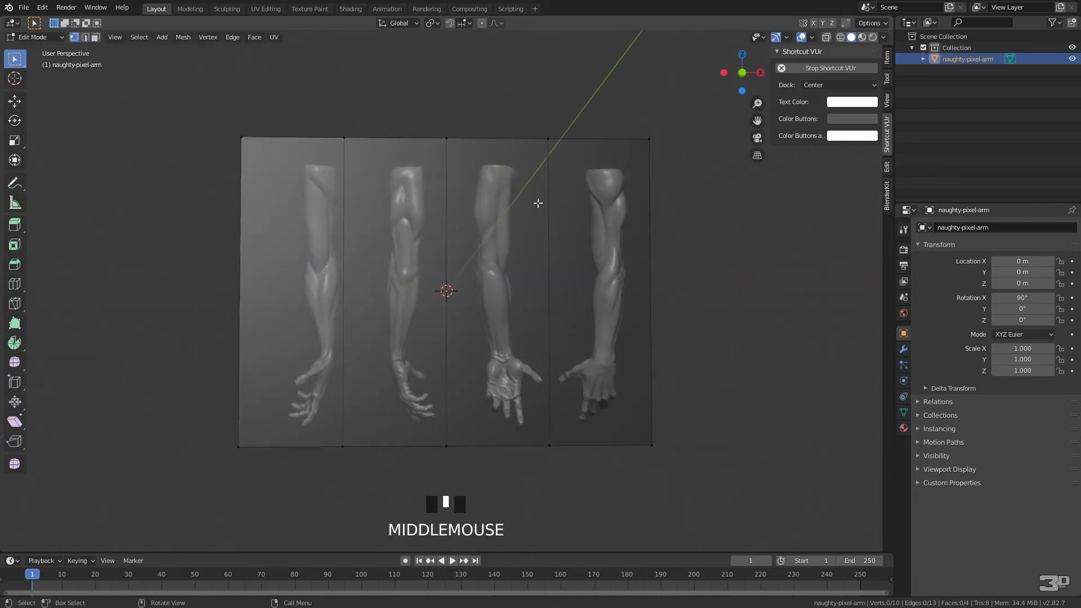
{"action": "scroll", "coordinate": [479, 355], "scroll_direction": "up", "scroll_amount": 1}
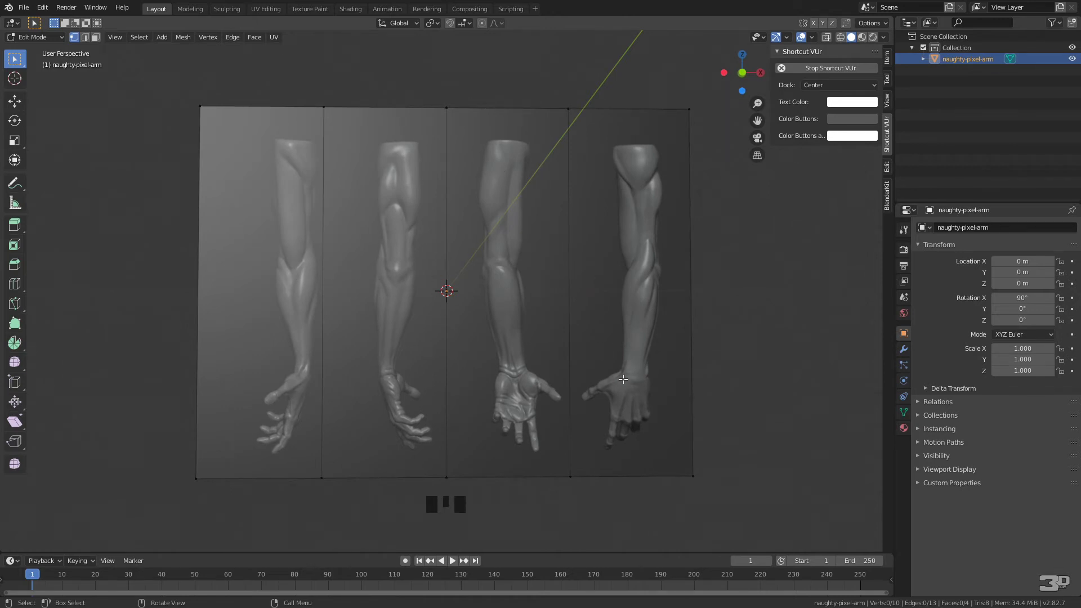
- Switch to the UV Editing workspace and display the image texture on the plane in solid viewport shading
{"action": "left_click", "coordinate": [257, 11]}
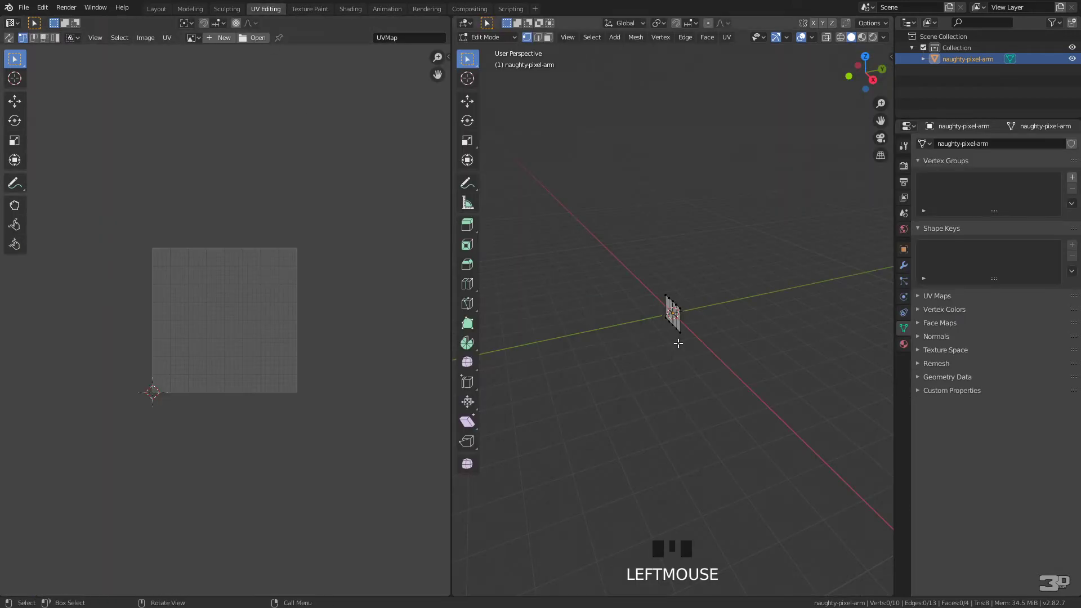
{"action": "scroll", "coordinate": [670, 315], "scroll_direction": "up", "scroll_amount": 3}
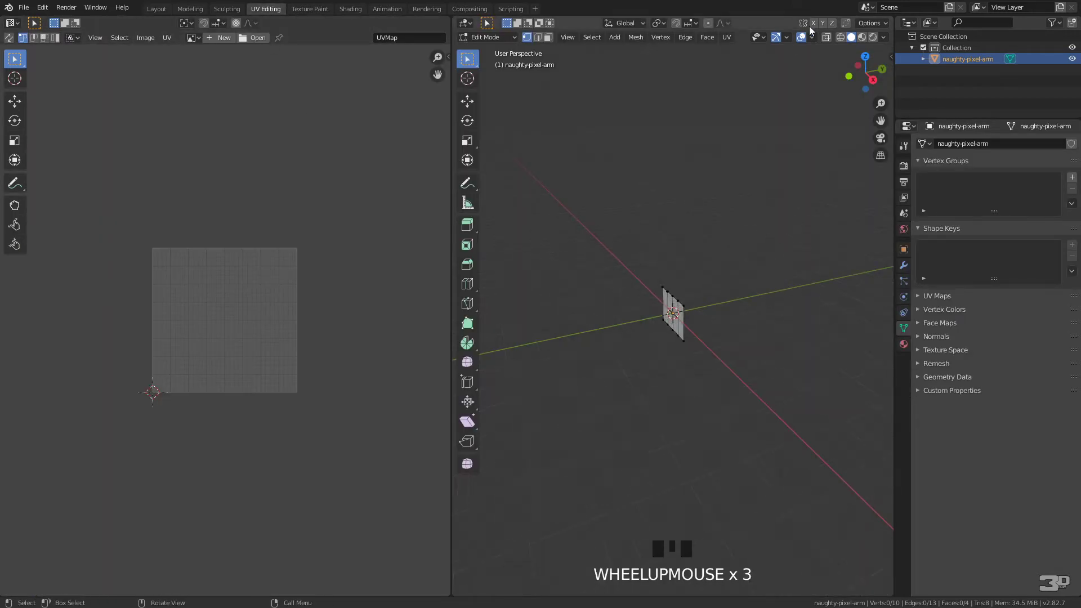
{"action": "left_click", "coordinate": [883, 37]}
{"action": "left_click", "coordinate": [919, 190]}
- Shift the first strip's UV island horizontally over the reference image so the first arm view is centred in that strip
{"action": "middle_click_drag", "start_coordinate": [741, 311], "coordinate": [876, 292]}
{"action": "scroll", "coordinate": [723, 304], "scroll_direction": "up", "scroll_amount": 4}
{"action": "scroll", "coordinate": [722, 304], "scroll_direction": "up", "scroll_amount": 5}
{"action": "middle_click_drag", "start_coordinate": [721, 304], "coordinate": [688, 298]}
{"action": "key", "text": "b"}
{"action": "left_click_drag", "start_coordinate": [523, 195], "coordinate": [622, 447]}
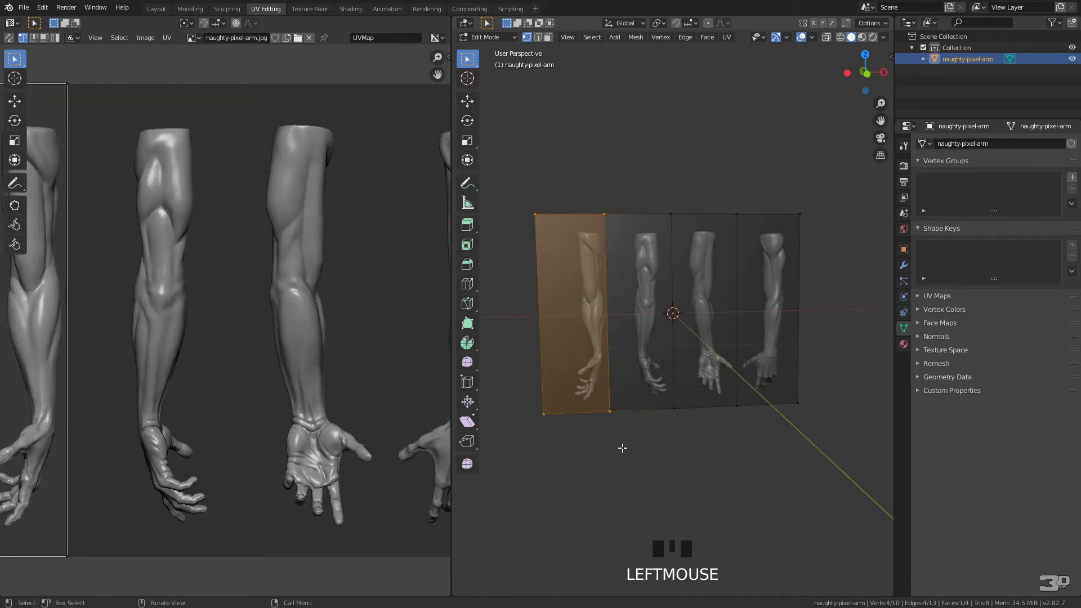
{"action": "key", "text": "Home"}
{"action": "middle_click_drag", "start_coordinate": [113, 371], "coordinate": [212, 357]}
{"action": "left_click_drag", "start_coordinate": [72, 132], "coordinate": [229, 486]}
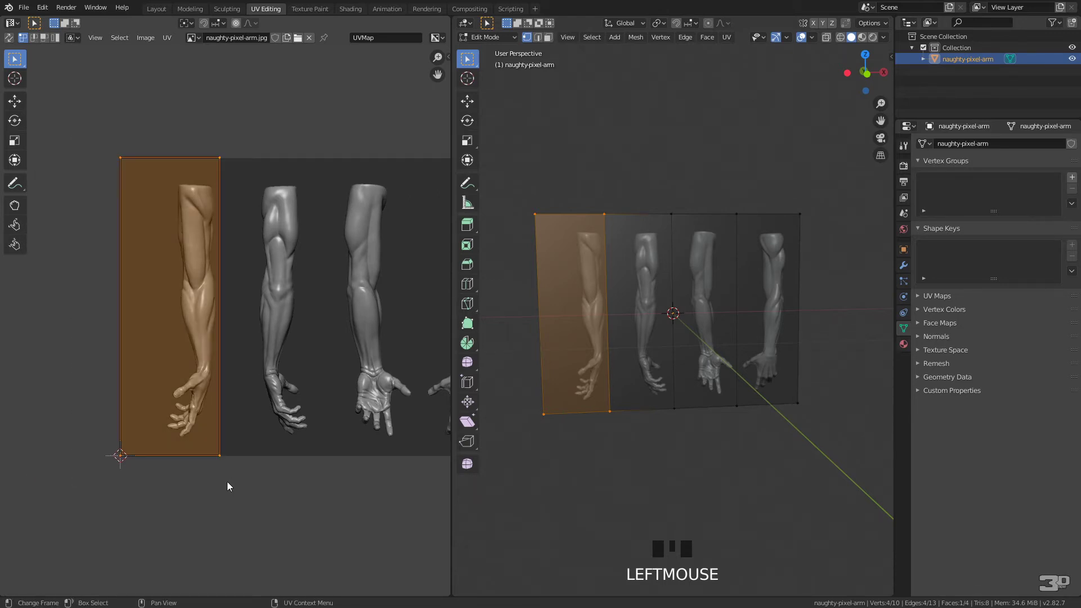
{"action": "left_click", "coordinate": [14, 101]}
{"action": "left_click_drag", "start_coordinate": [207, 311], "coordinate": [232, 312]}
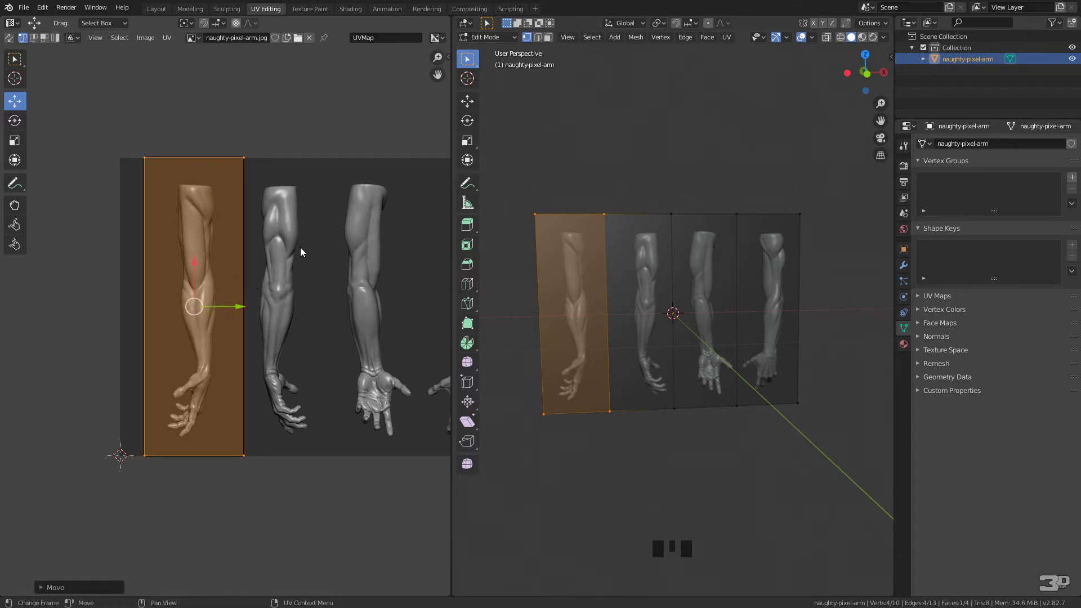
{"action": "left_click", "coordinate": [280, 88]}
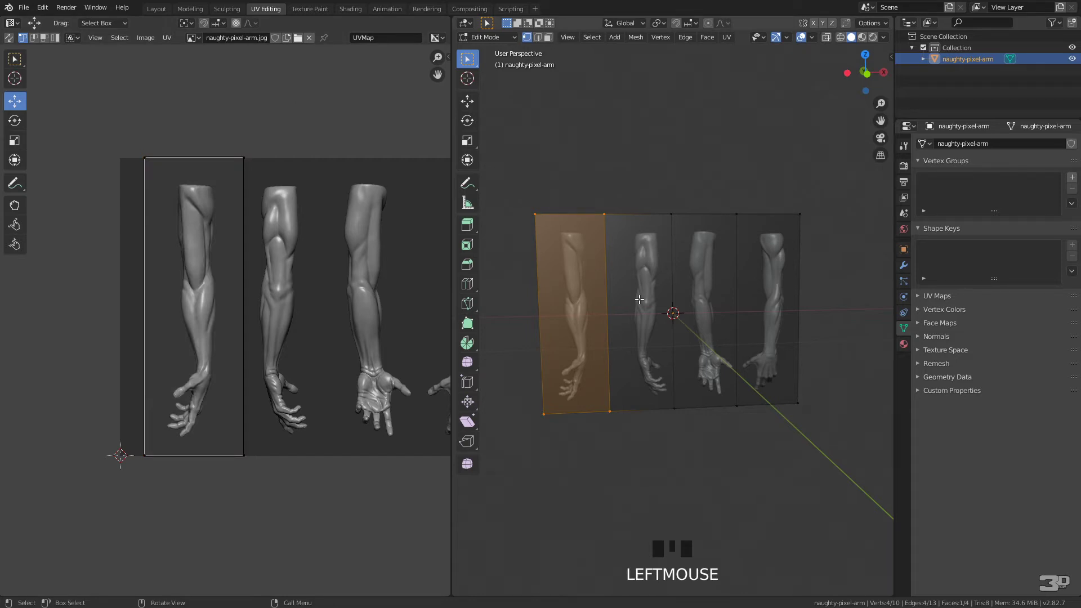
- Shift the second strip's UV island horizontally so the second arm view is centred in it, and deselect the UVs
{"action": "left_click", "coordinate": [588, 181]}
{"action": "left_click_drag", "start_coordinate": [588, 180], "coordinate": [680, 431]}
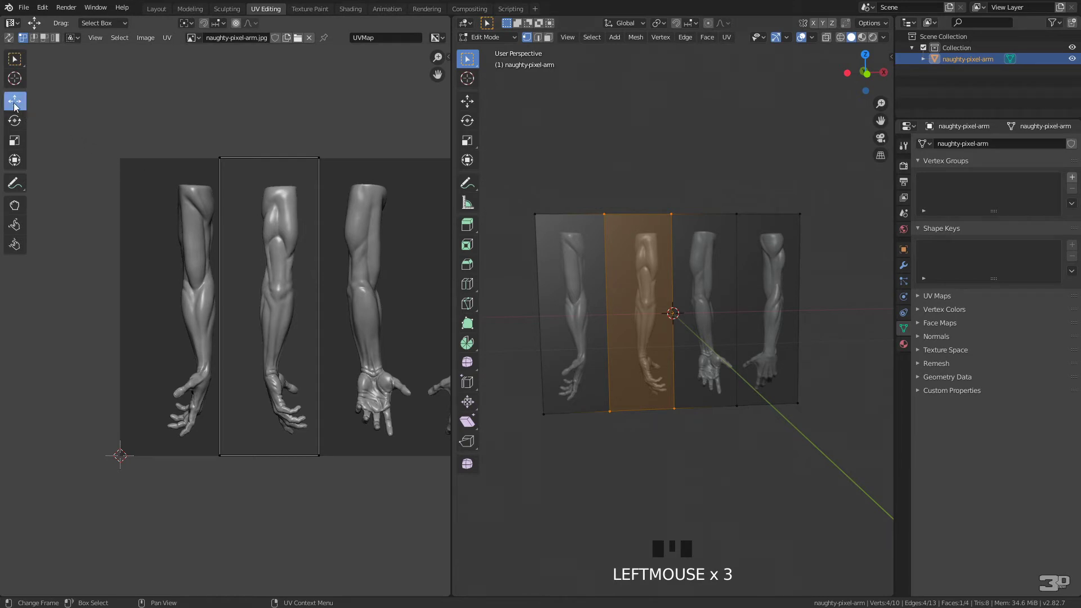
{"action": "left_click_drag", "start_coordinate": [201, 144], "coordinate": [375, 515]}
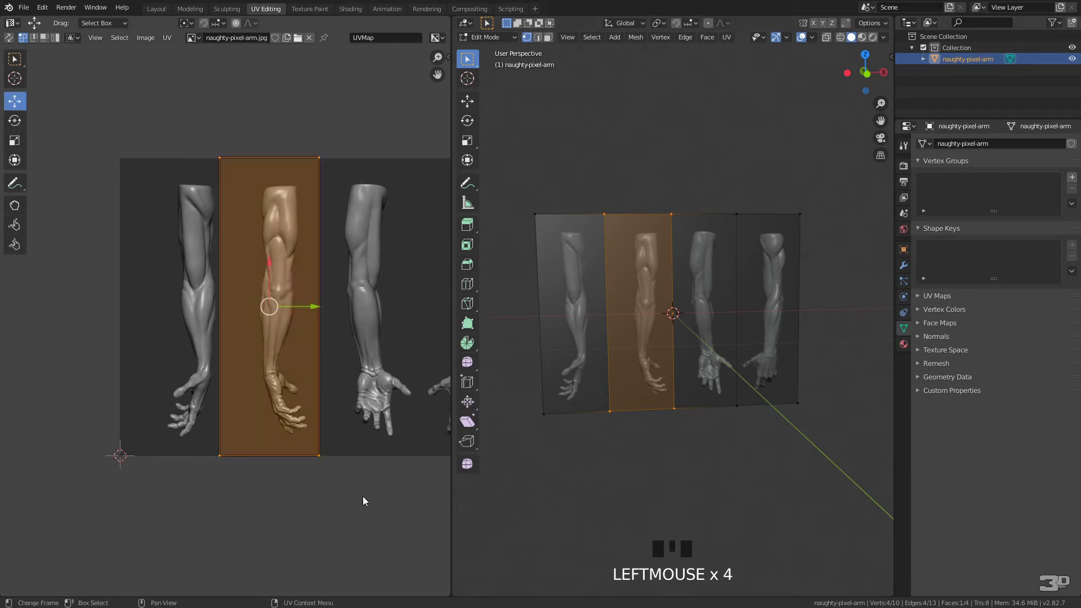
{"action": "left_click_drag", "start_coordinate": [317, 306], "coordinate": [324, 310]}
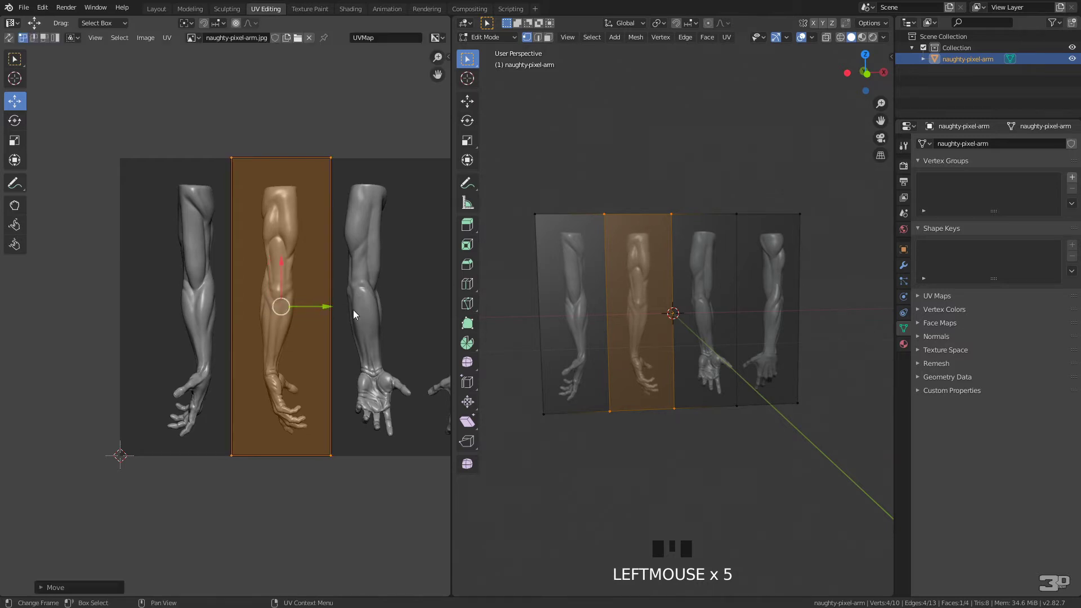
{"action": "middle_click_drag", "start_coordinate": [755, 278], "coordinate": [757, 268]}
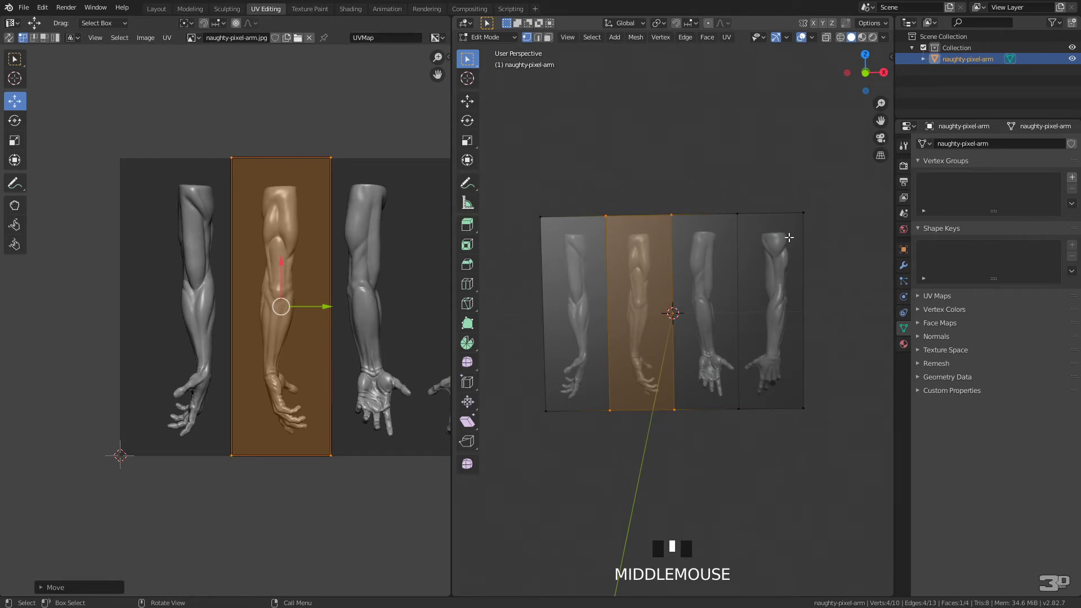
{"action": "left_click", "coordinate": [316, 94]}
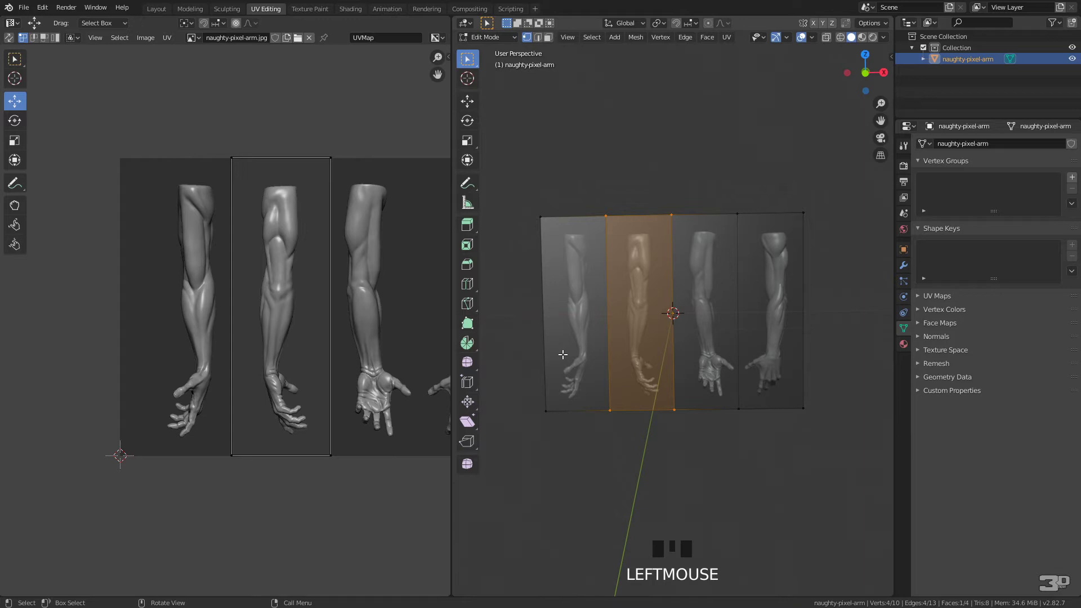
- Return to the Layout workspace with the arm reference plane in Edit Mode
{"action": "left_click", "coordinate": [166, 7]}
{"action": "key", "text": "Tab"}
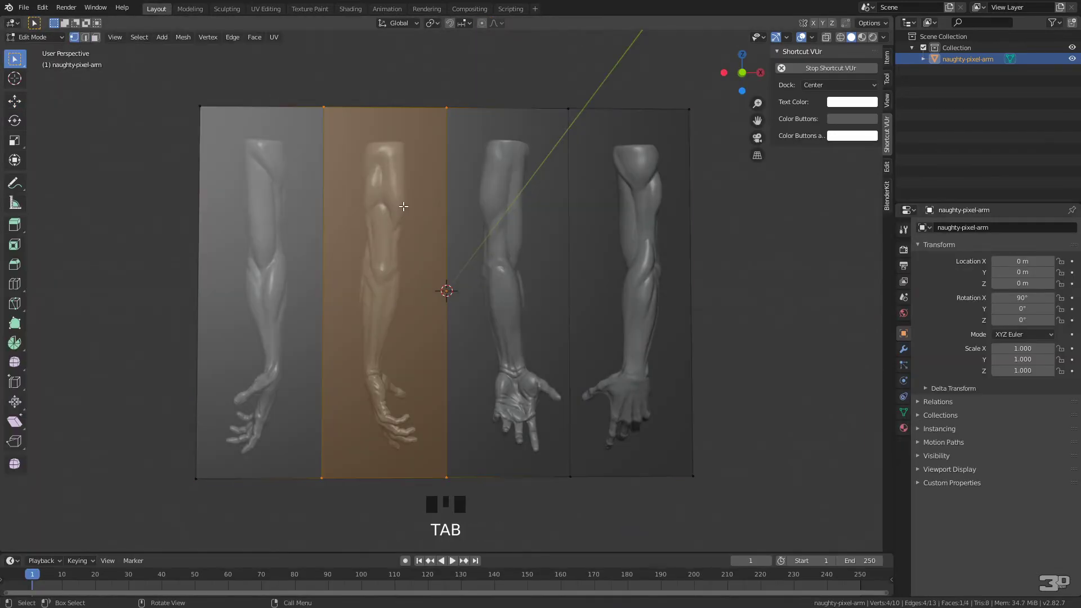
{"action": "left_click", "coordinate": [190, 9]}
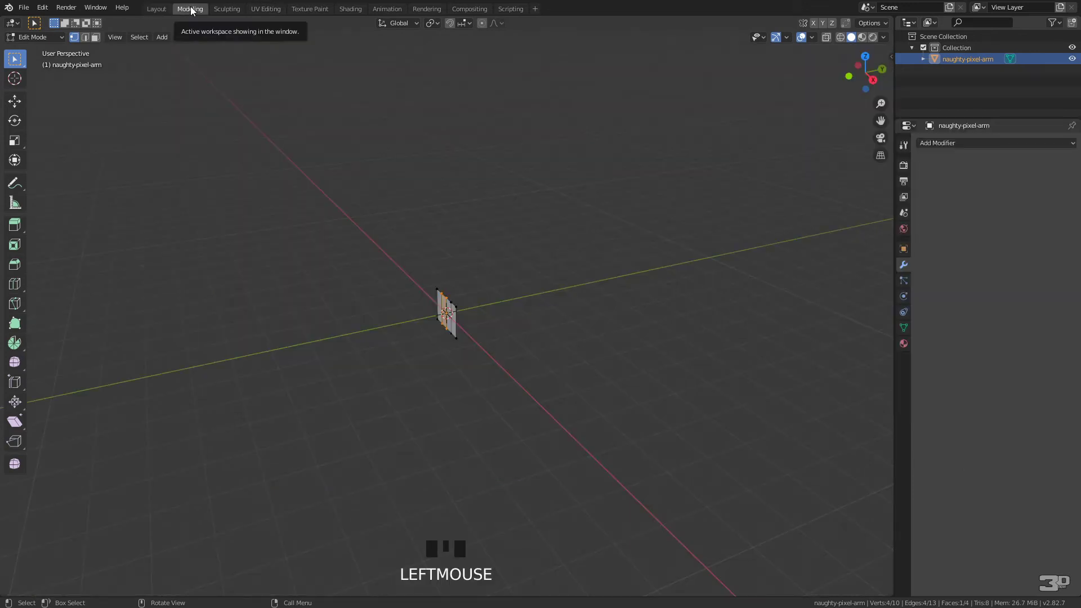
{"action": "left_click", "coordinate": [156, 8]}
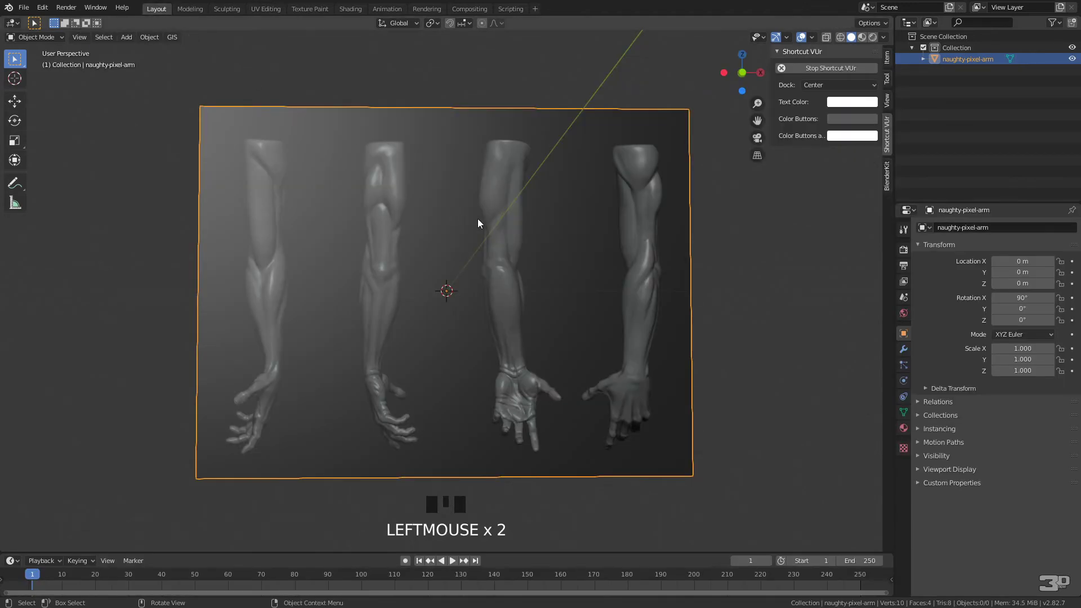
{"action": "key", "text": "Tab"}
{"action": "middle_click_drag", "start_coordinate": [478, 218], "coordinate": [499, 246]}
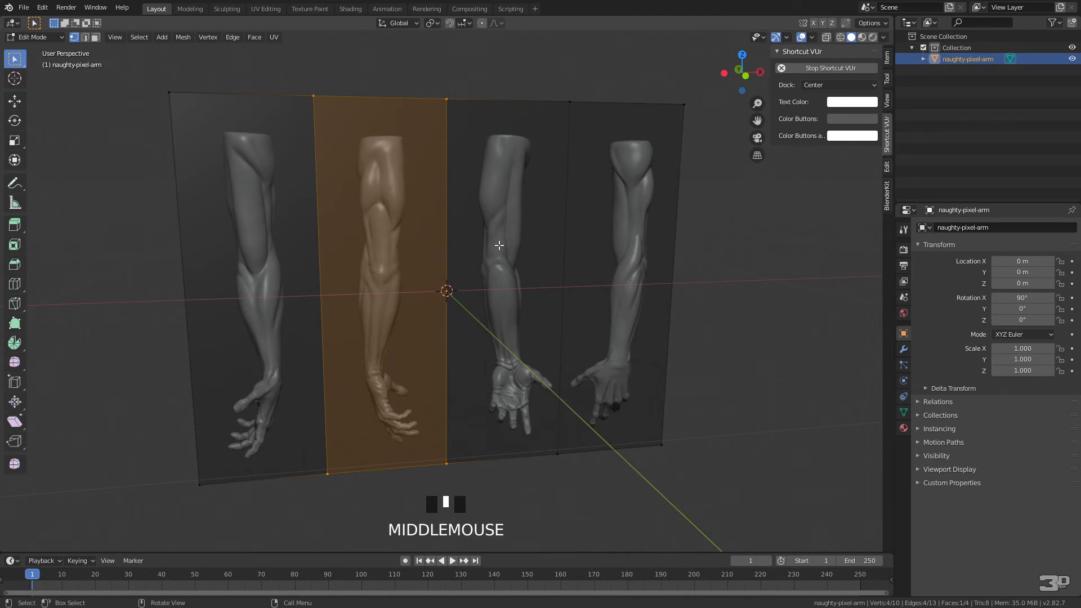
- In face selection mode, separate the first and second arm strips by selection into individual objects
{"action": "key", "text": "3"}
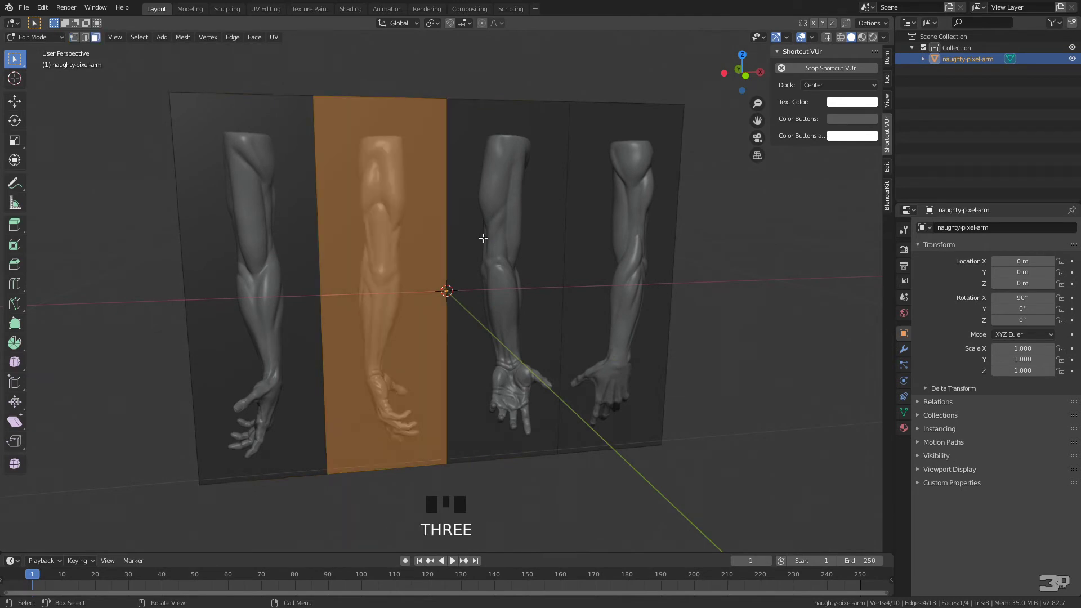
{"action": "left_click", "coordinate": [256, 273]}
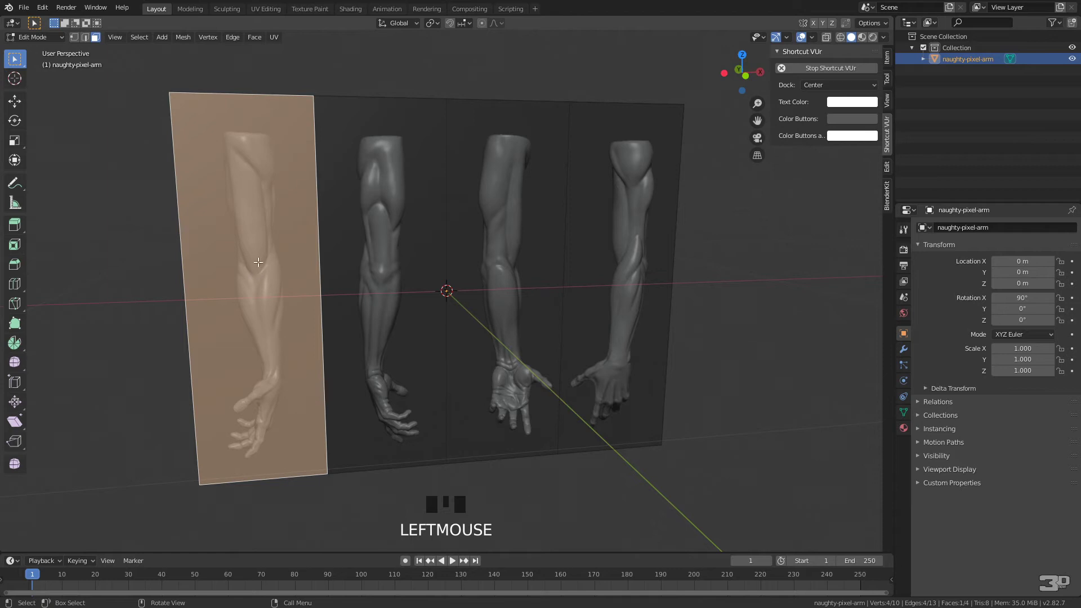
{"action": "key", "text": "p"}
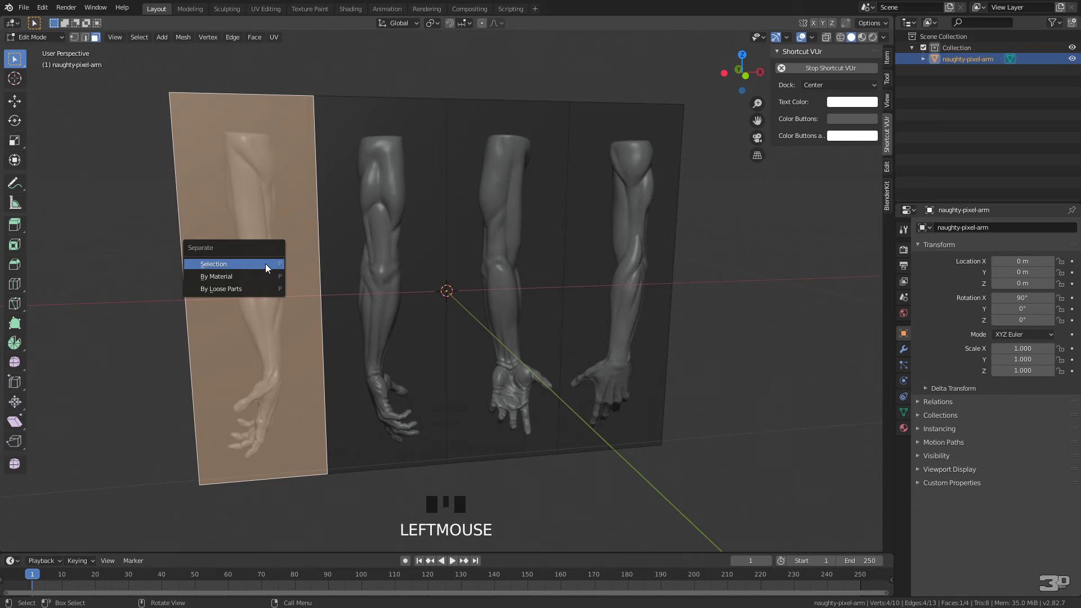
{"action": "left_click", "coordinate": [266, 263]}
{"action": "left_click", "coordinate": [337, 285]}
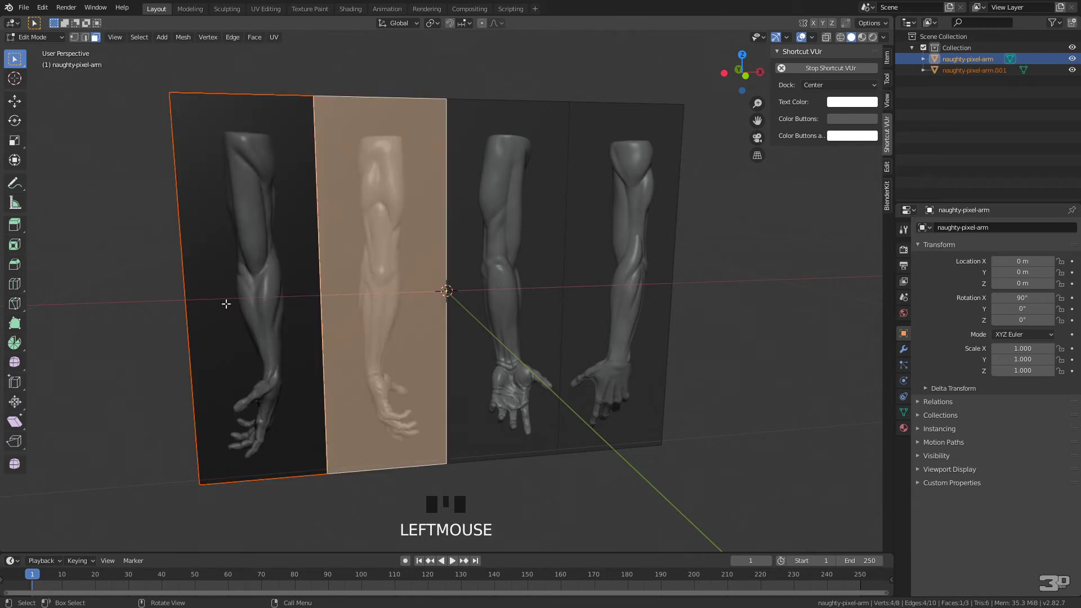
{"action": "key", "text": "p"}
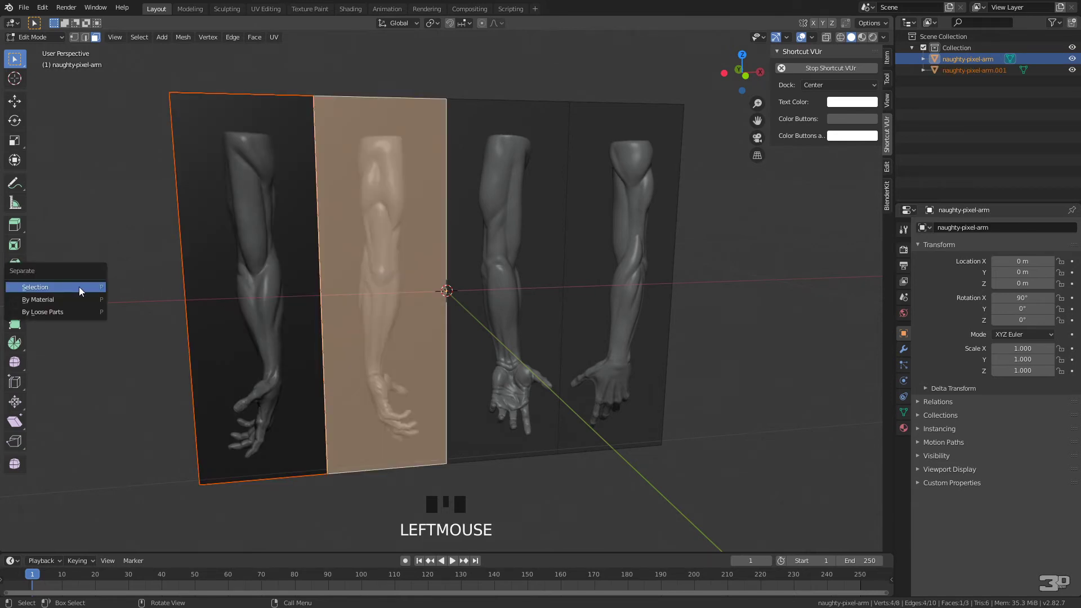
{"action": "left_click", "coordinate": [79, 287]}
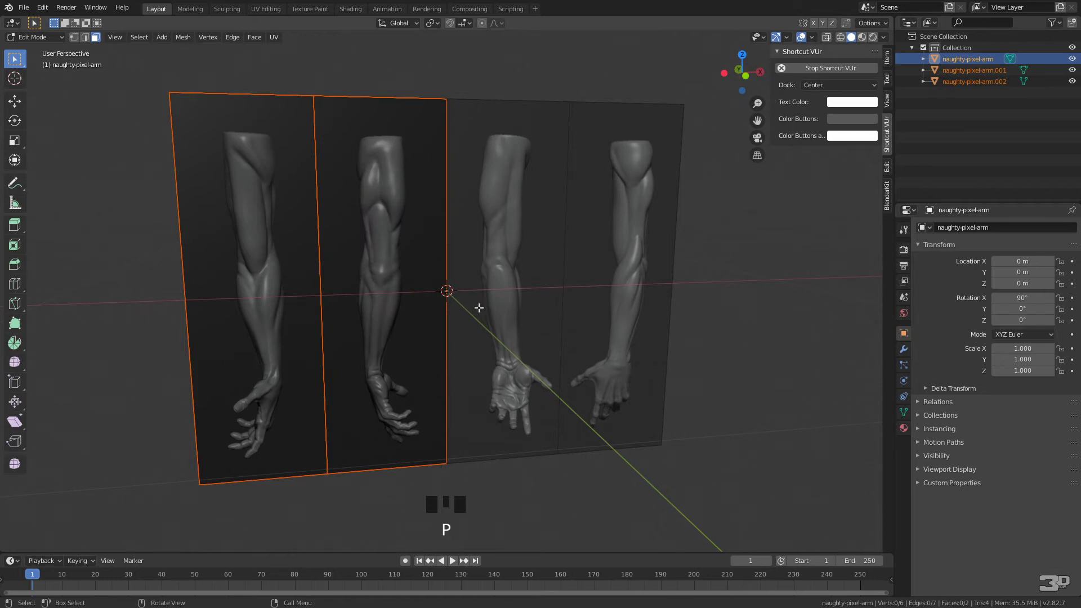
- Separate the third arm strip by selection into its own object and return to Object Mode
{"action": "left_click", "coordinate": [488, 291]}
{"action": "key", "text": "p"}
{"action": "left_click", "coordinate": [488, 291]}
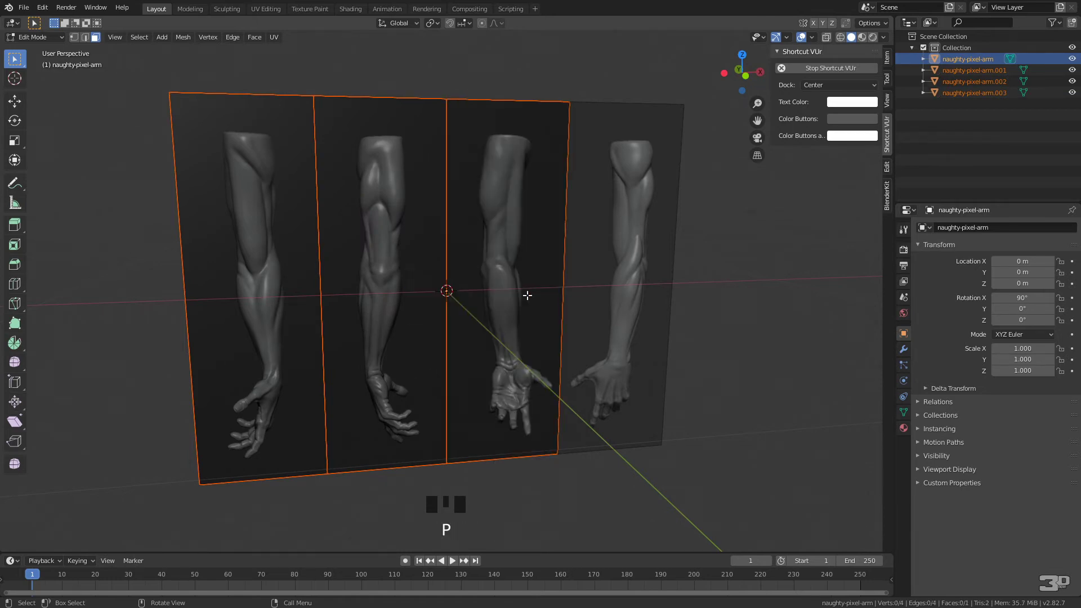
{"action": "left_click", "coordinate": [605, 283]}
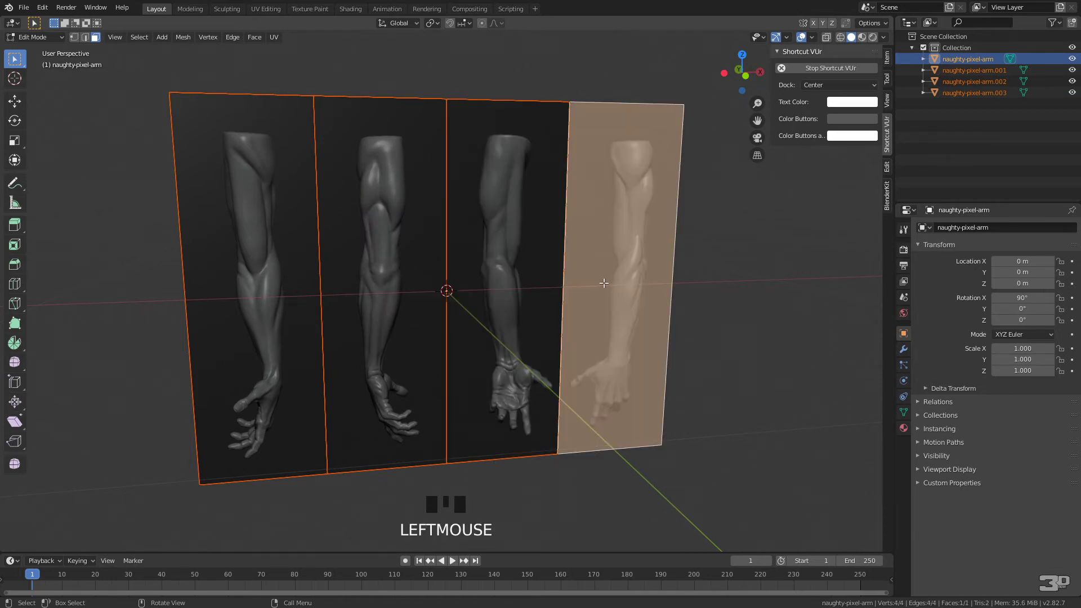
{"action": "left_click", "coordinate": [717, 300]}
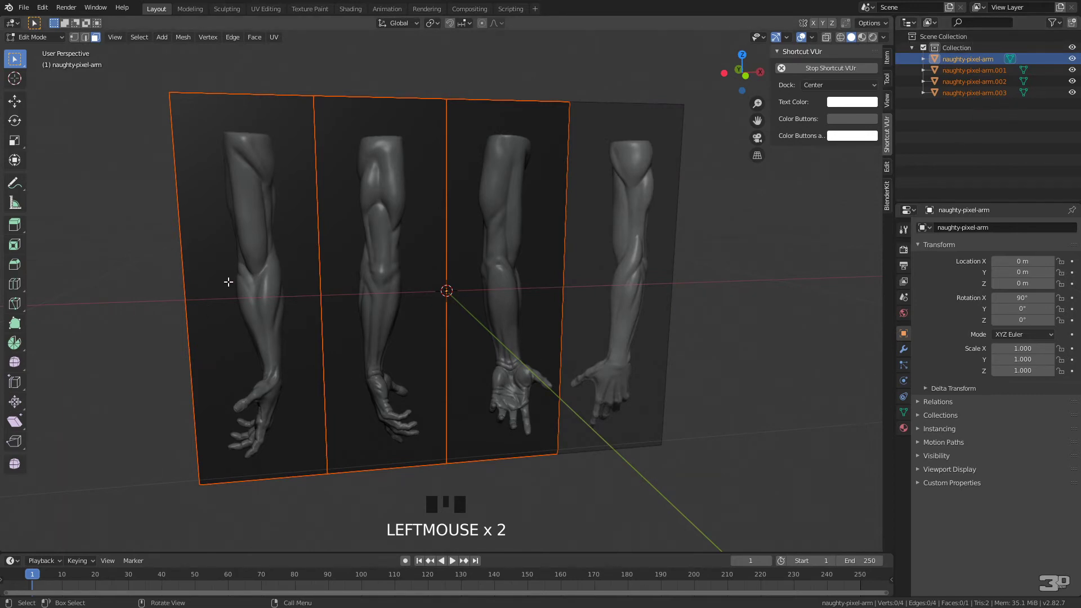
{"action": "key", "text": "Tab"}
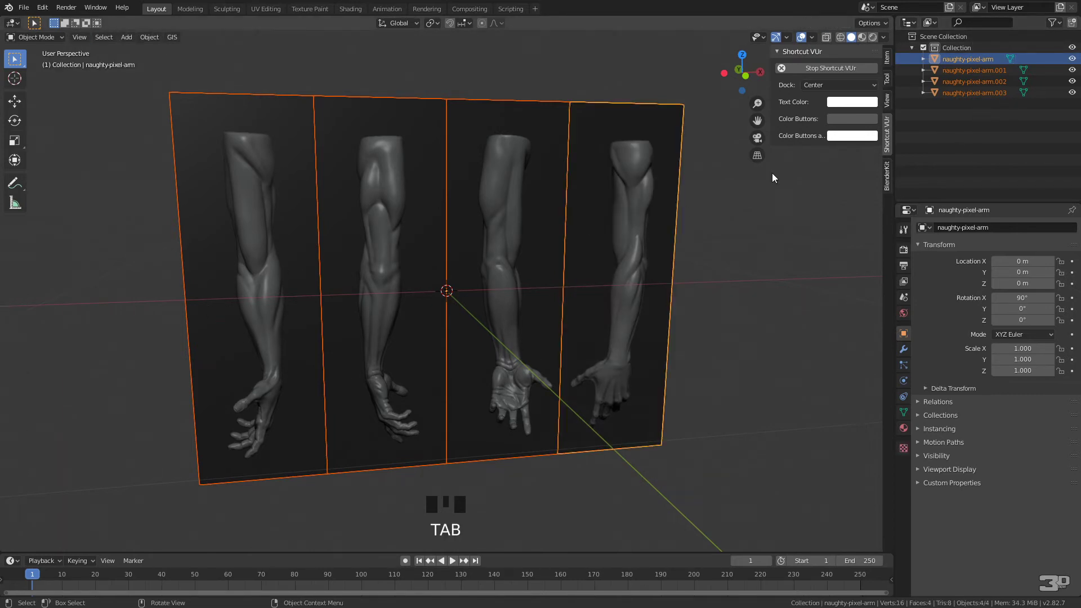
- Rename the first arm strip's object as Gabarit_Bras_Avant
{"action": "left_click", "coordinate": [963, 60]}
{"action": "left_click", "coordinate": [274, 248]}
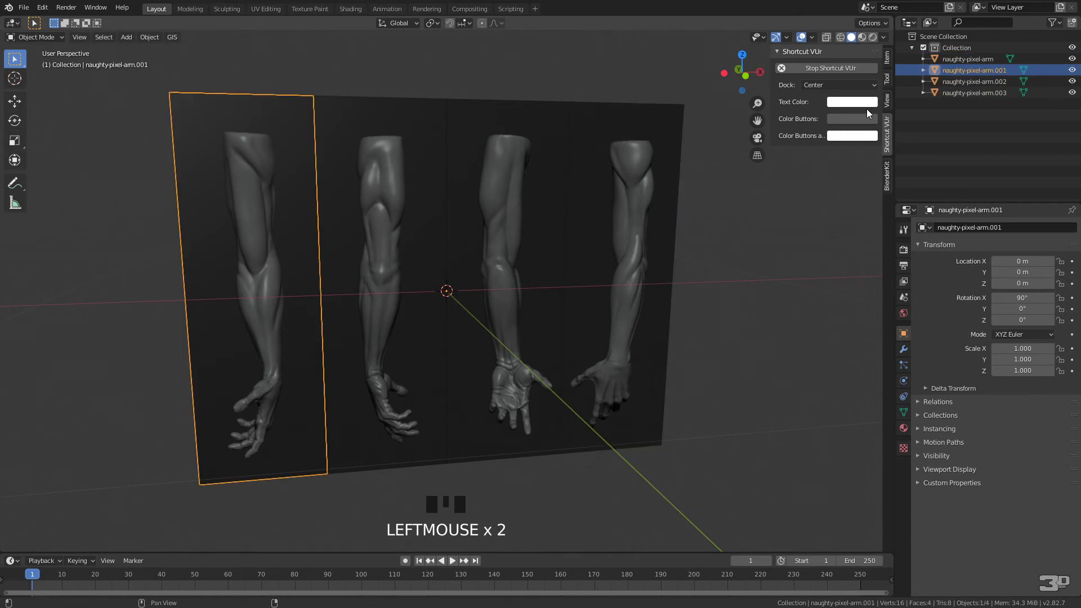
{"action": "double_click", "coordinate": [974, 70]}
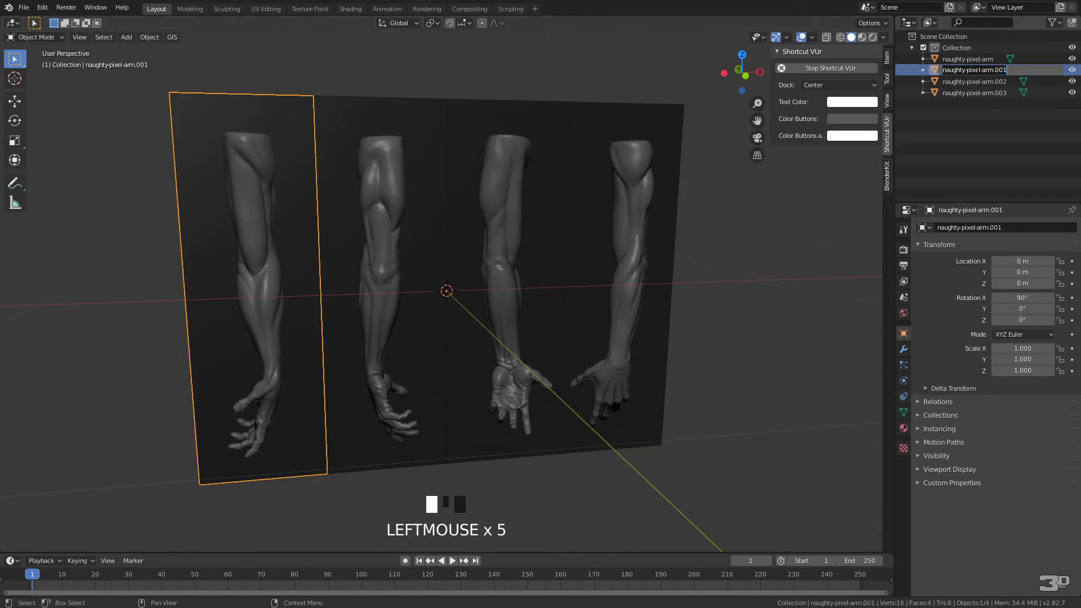
{"action": "type", "text": "Gabarit_Bras"}
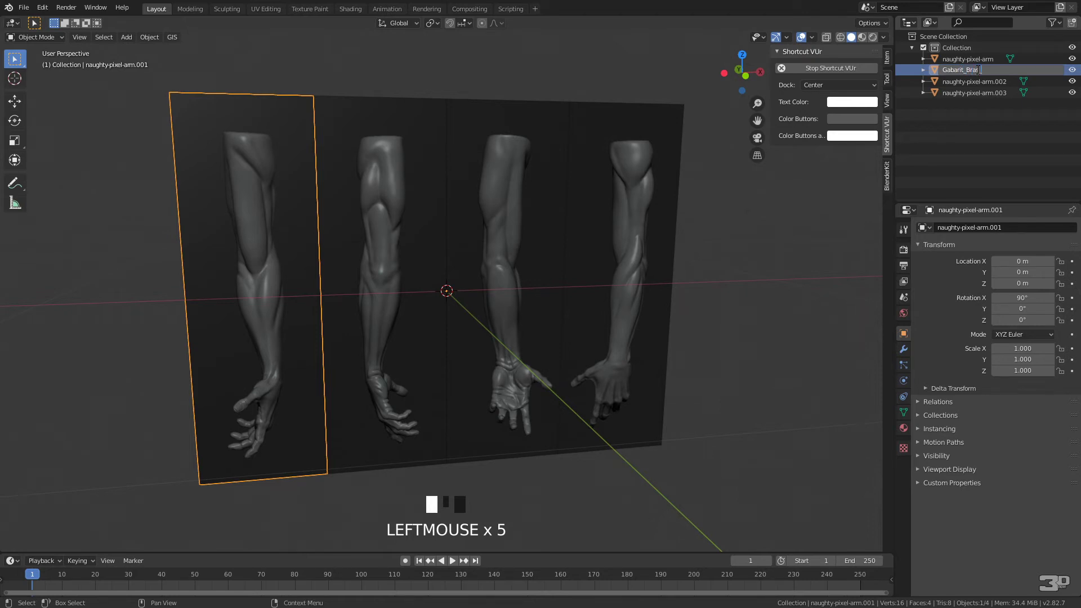
{"action": "type", "text": "_"}
{"action": "type", "text": "Face"}
{"action": "key", "text": "BackSpace"}
{"action": "key", "text": "BackSpace"}
{"action": "key", "text": "BackSpace"}
{"action": "key", "text": "BackSpace"}
{"action": "key", "text": "BackSpace"}
{"action": "type", "text": "_Avant"}
{"action": "key", "text": "Return"}
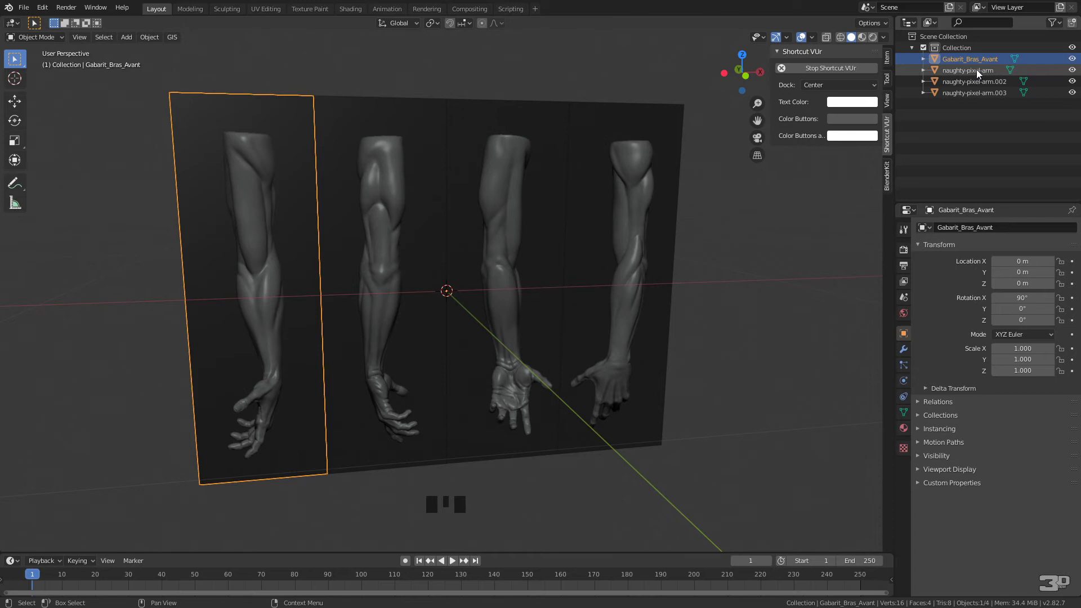
- Rename the second arm strip's object as Gabarit_Bras_Arrière
{"action": "left_click", "coordinate": [388, 281]}
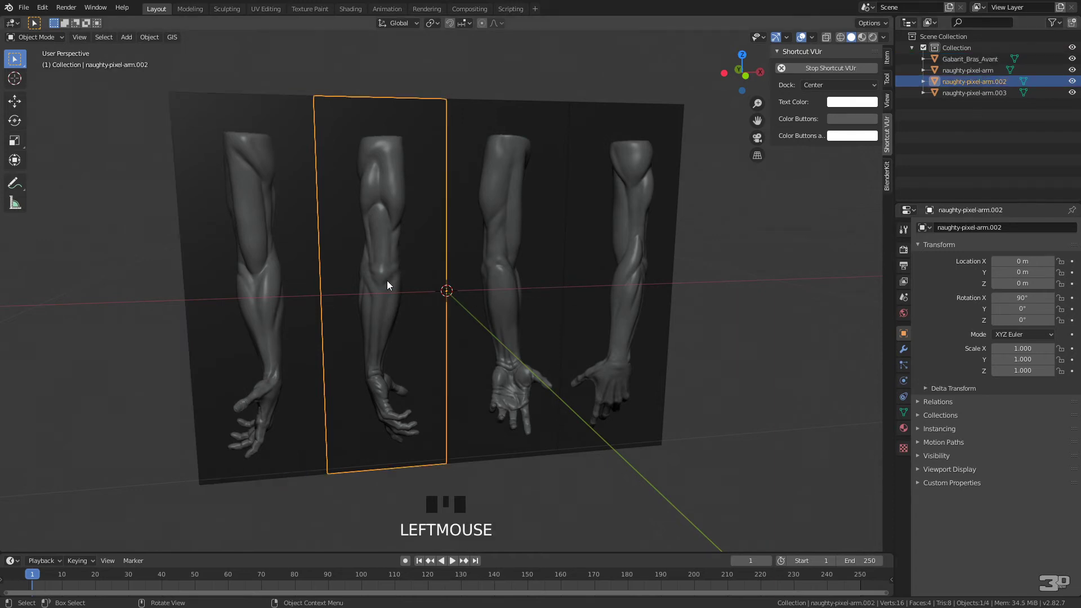
{"action": "double_click", "coordinate": [978, 84]}
{"action": "type", "text": "Gabarit_Bras"}
{"action": "type", "text": "_Arrière"}
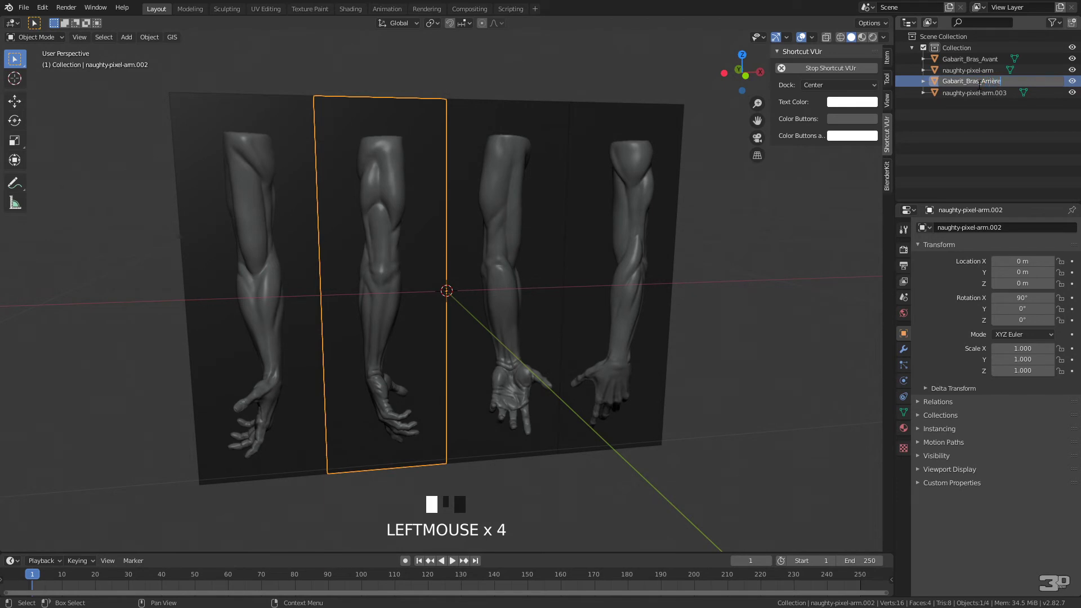
{"action": "key", "text": "Return"}
- Rename the third arm strip's object as Gabarit_Bras__Intérieur
{"action": "left_click", "coordinate": [554, 284]}
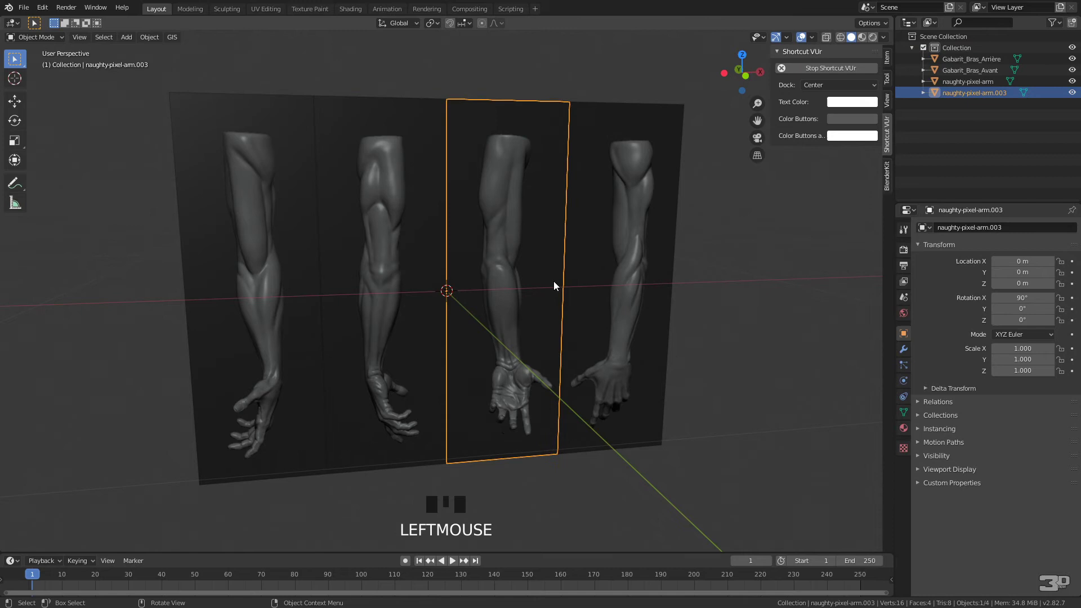
{"action": "double_click", "coordinate": [976, 94]}
{"action": "type", "text": "Gabarit_Bras_"}
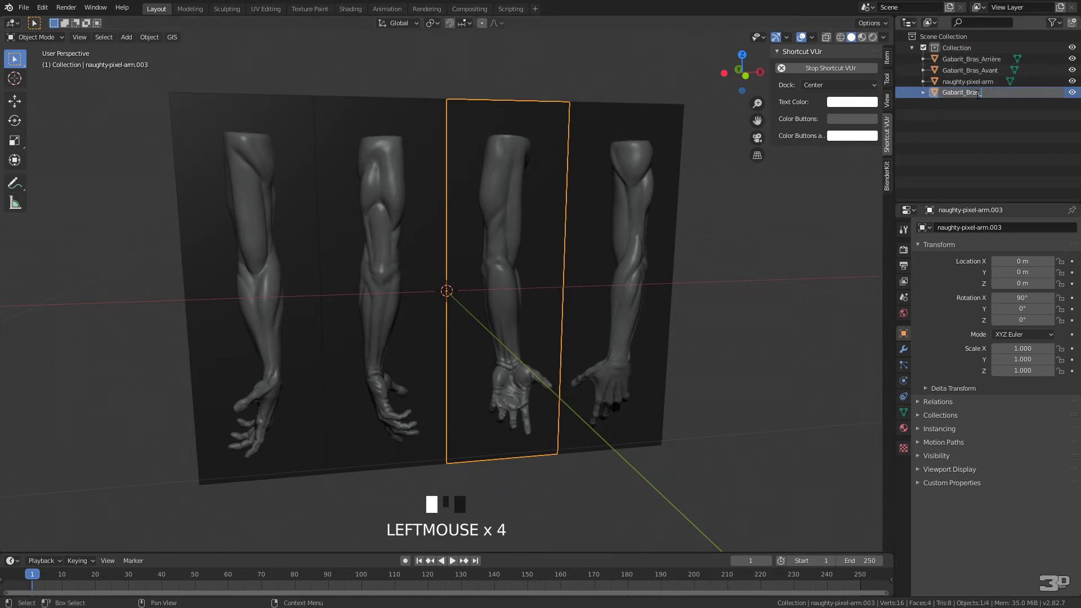
{"action": "type", "text": "Intérieur"}
{"action": "key", "text": "Return"}
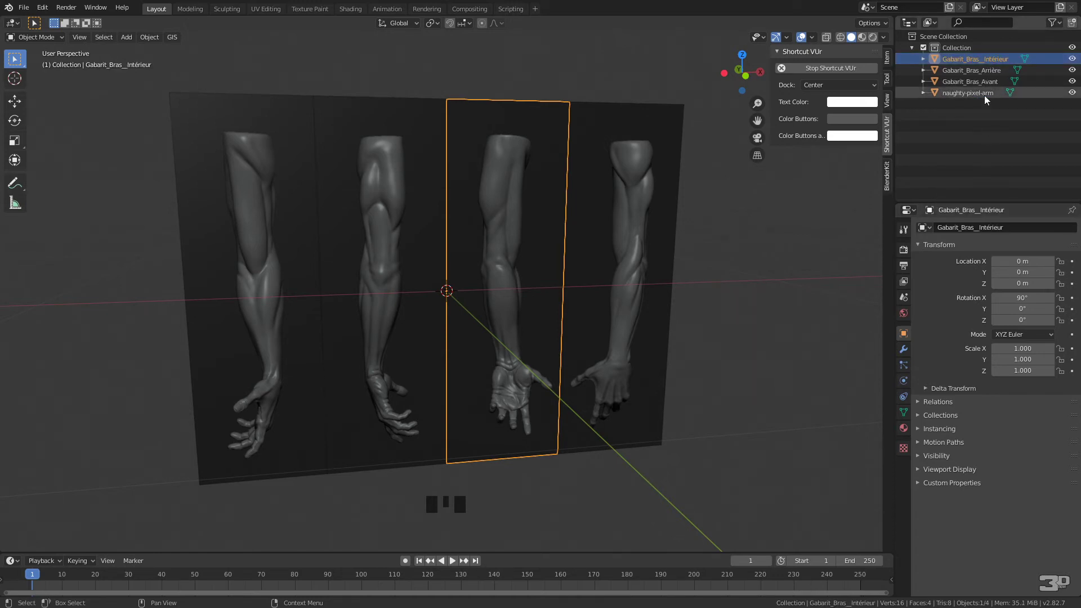
- Correct the third arm strip's object name to Gabarit_Bras_Intérieur, with a single underscore before Intérieur
{"action": "double_click", "coordinate": [984, 94]}
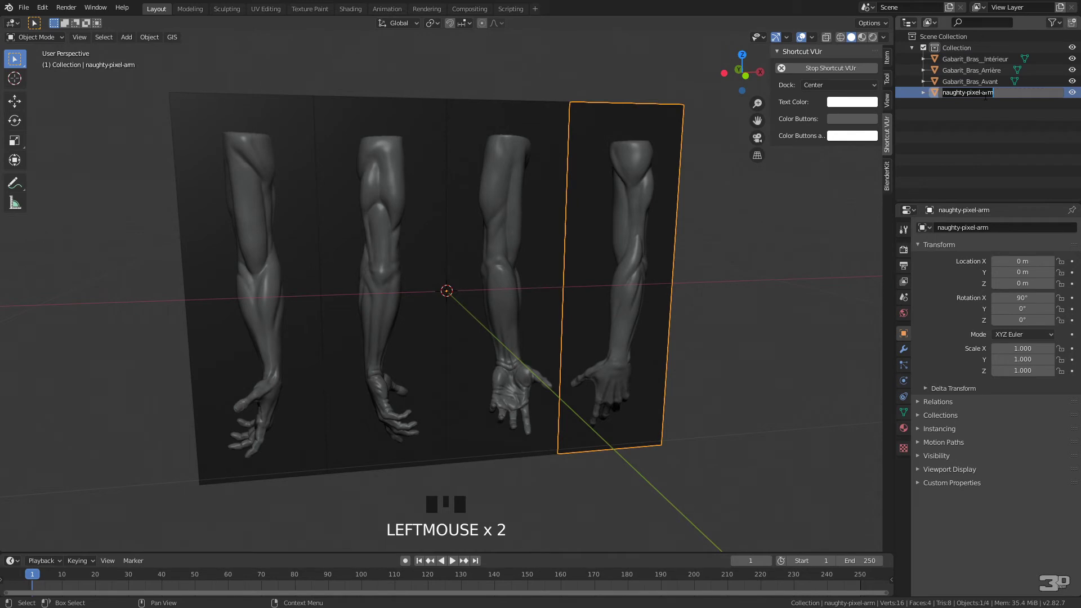
{"action": "double_click", "coordinate": [987, 73]}
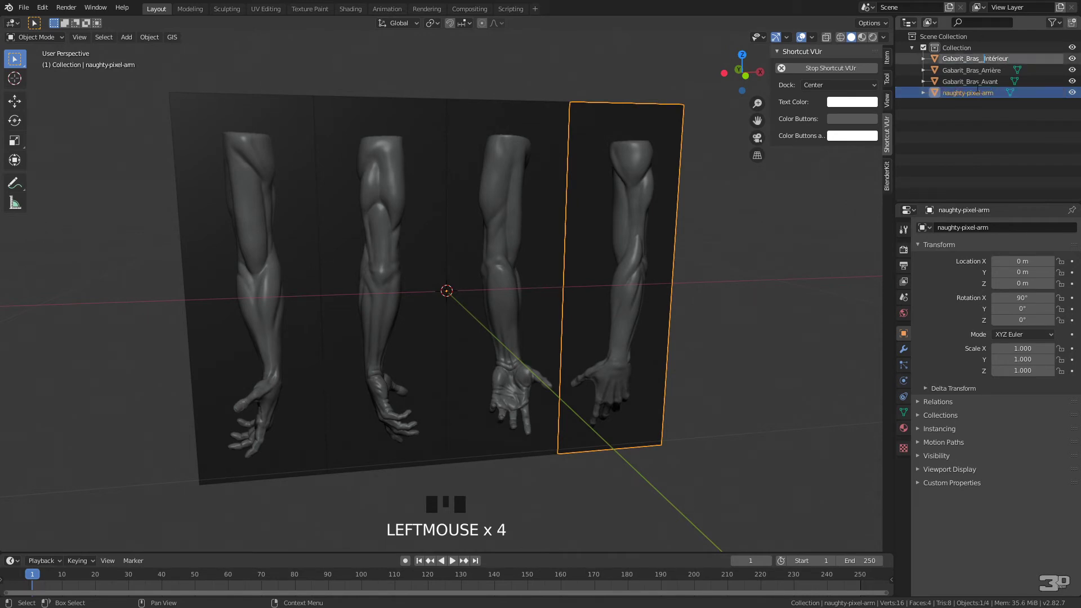
{"action": "double_click", "coordinate": [968, 133]}
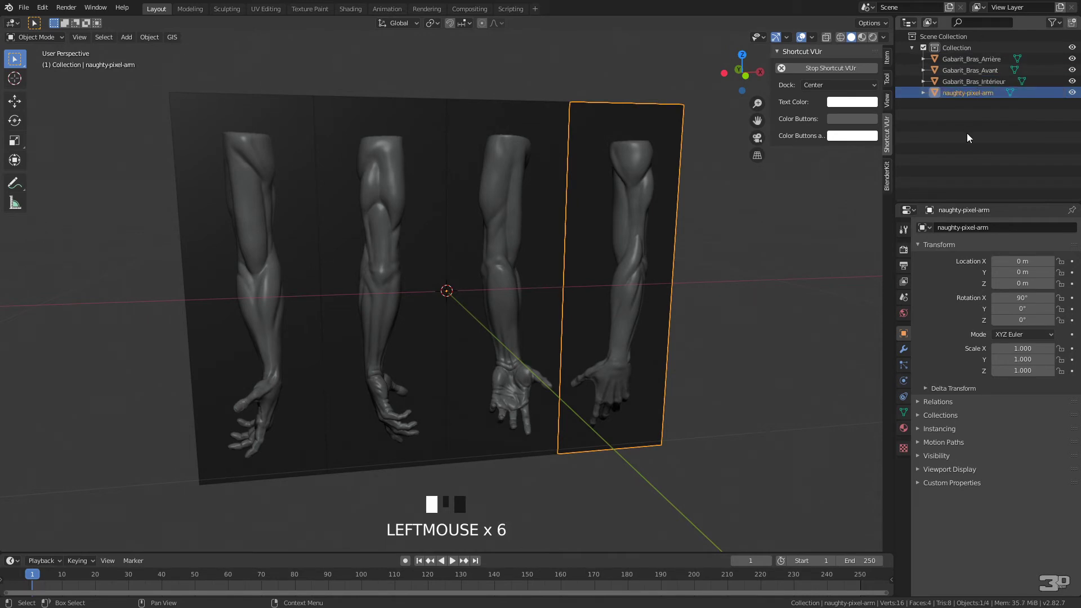
- Rename the fourth arm strip's object, naughty-pixel-arm, as Gabarit_Bras_Extérieur
{"action": "double_click", "coordinate": [971, 95]}
{"action": "type", "text": "Gabarit_Bras_"}
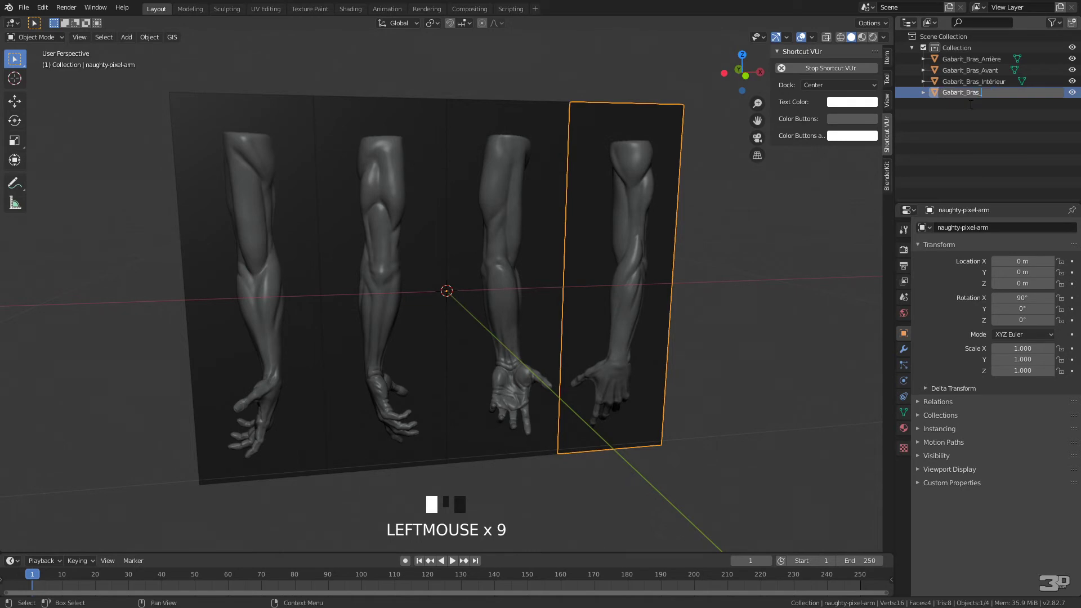
{"action": "type", "text": "Extérieur"}
{"action": "key", "text": "Return"}
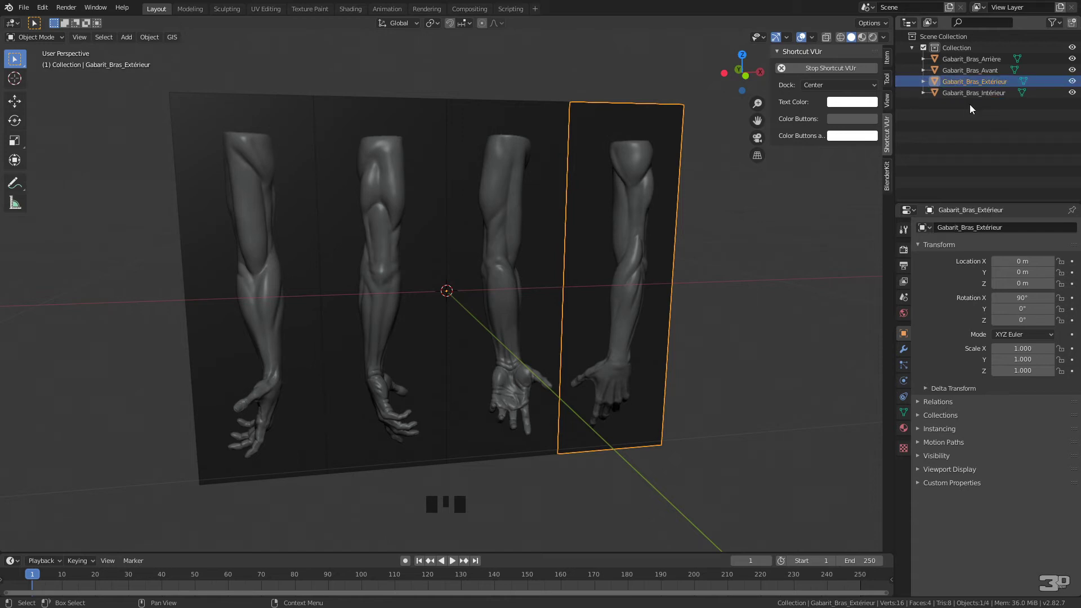
- Move all four arm reference planes into a new collection named Gabarit
{"action": "left_click", "coordinate": [961, 59]}
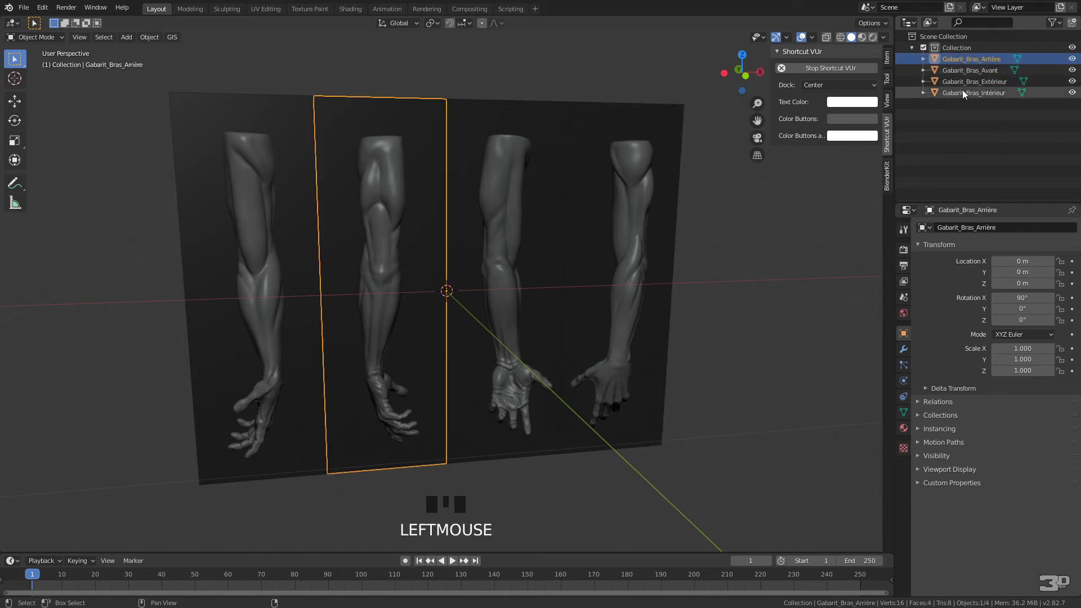
{"action": "left_click", "coordinate": [962, 93], "text": "shift"}
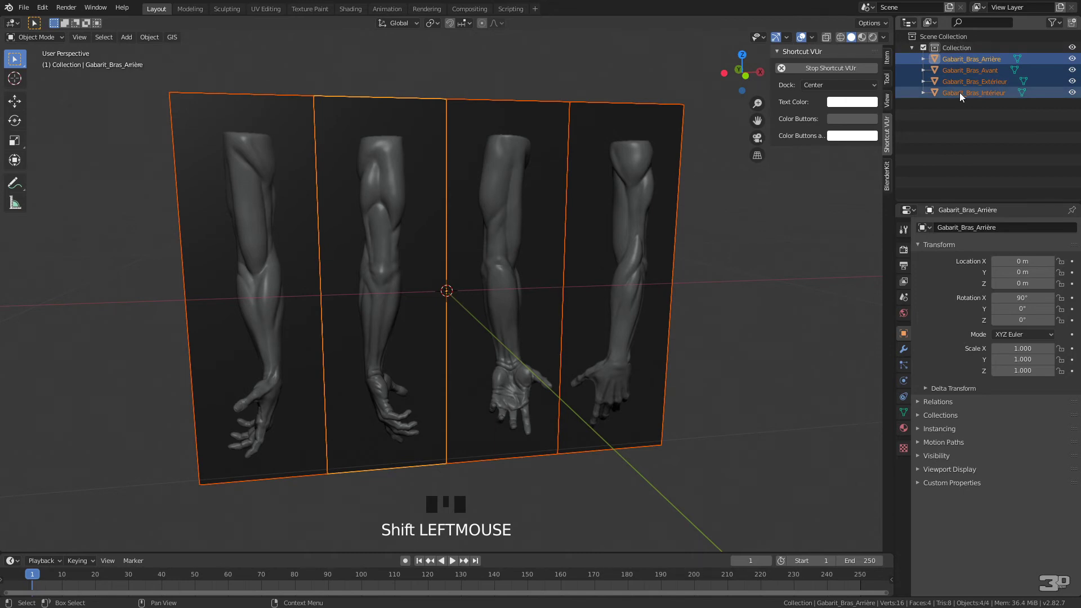
{"action": "key", "text": "m"}
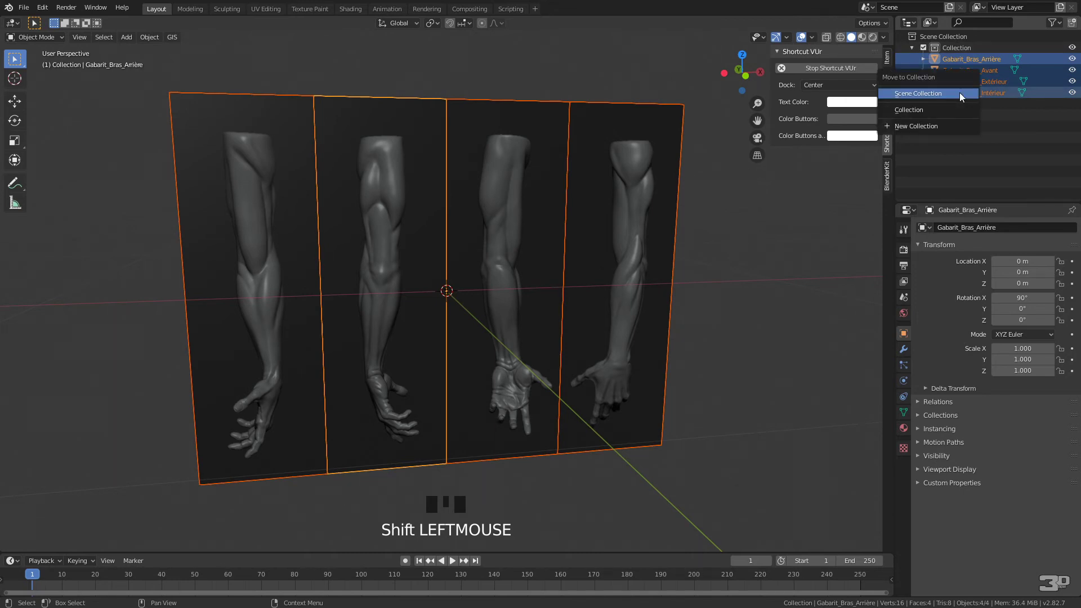
{"action": "left_click", "coordinate": [941, 124]}
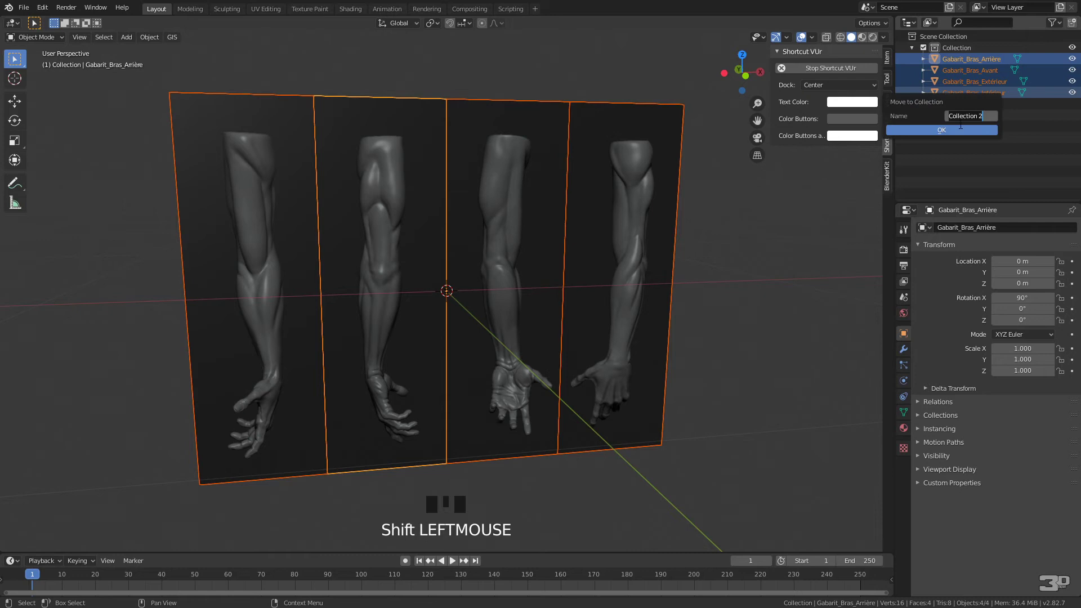
{"action": "type", "text": "Gabarit"}
{"action": "key", "text": "Return"}
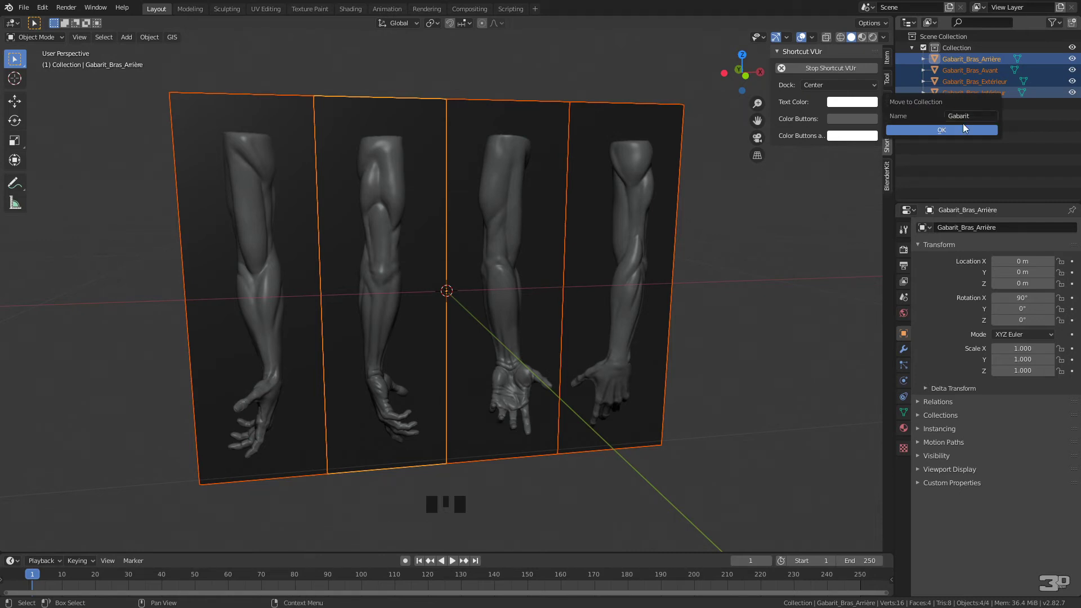
{"action": "left_click", "coordinate": [963, 126]}
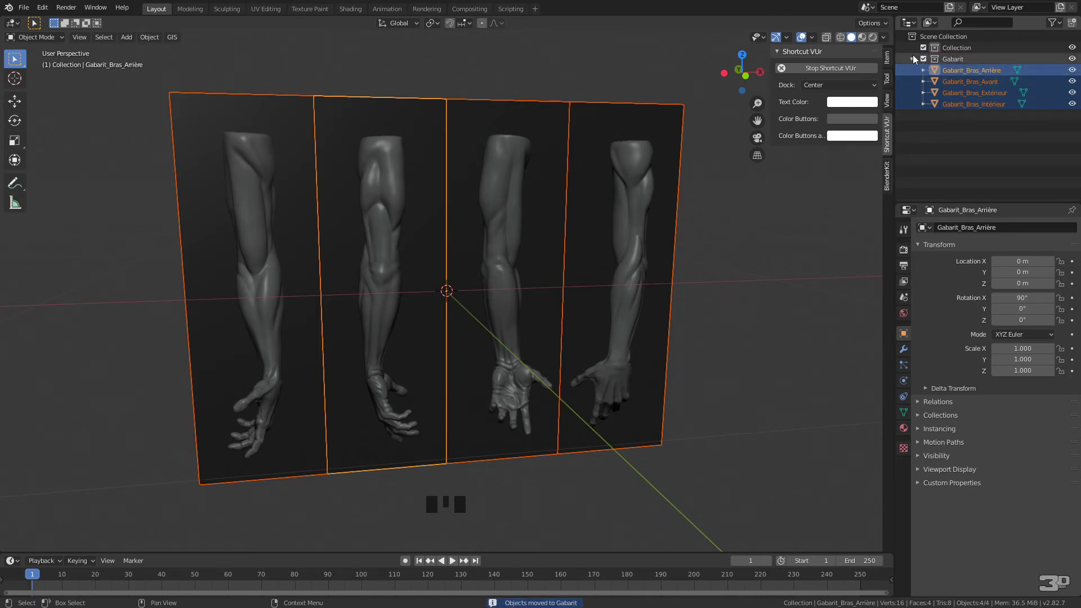
- Snap the 3D cursor to the whole selected mesh of Gabarit_Bras_Avant and set the plane's origin to the 3D cursor
{"action": "left_click", "coordinate": [305, 289]}
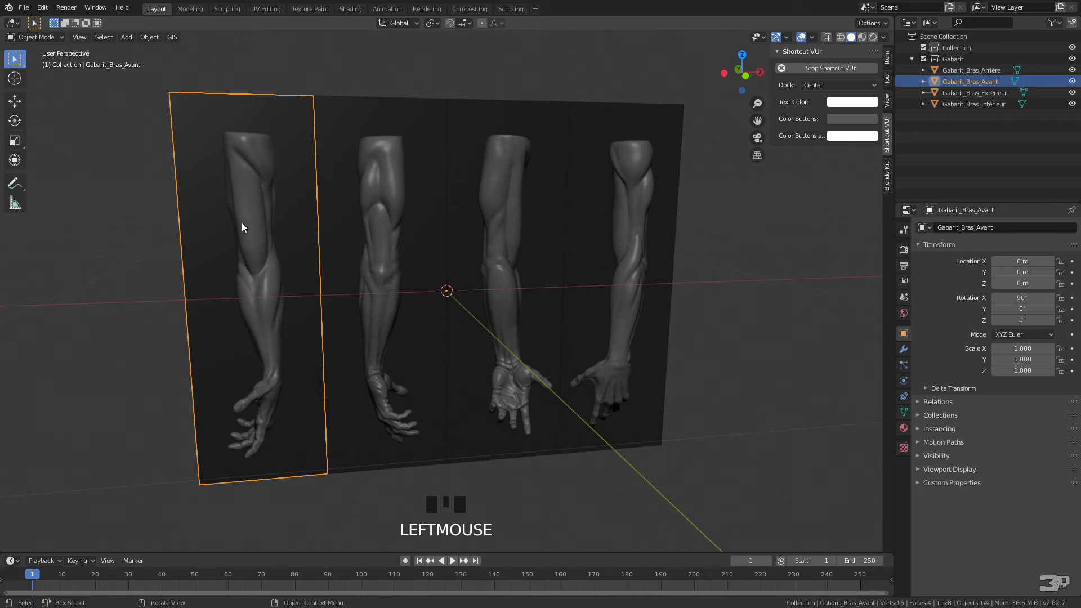
{"action": "key", "text": "Tab"}
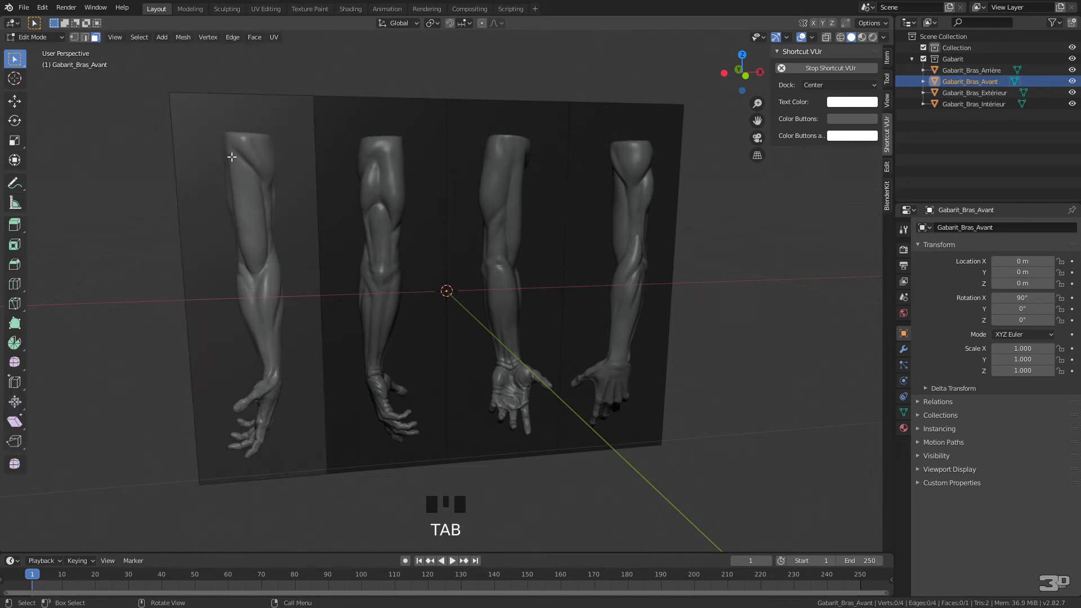
{"action": "key", "text": "a"}
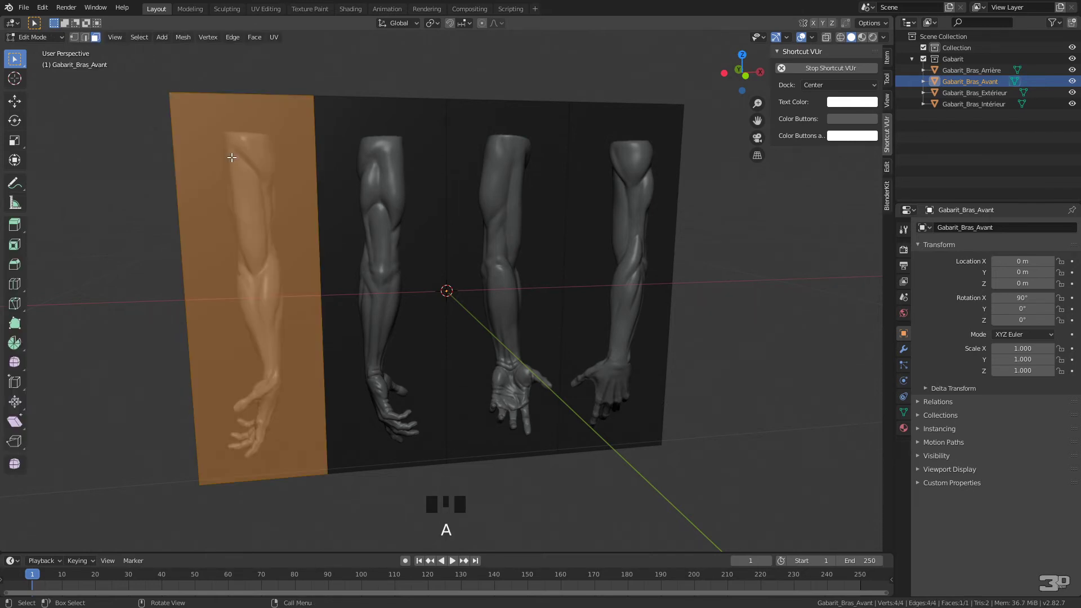
{"action": "key", "text": "shift"}
{"action": "key", "text": "shift+s"}
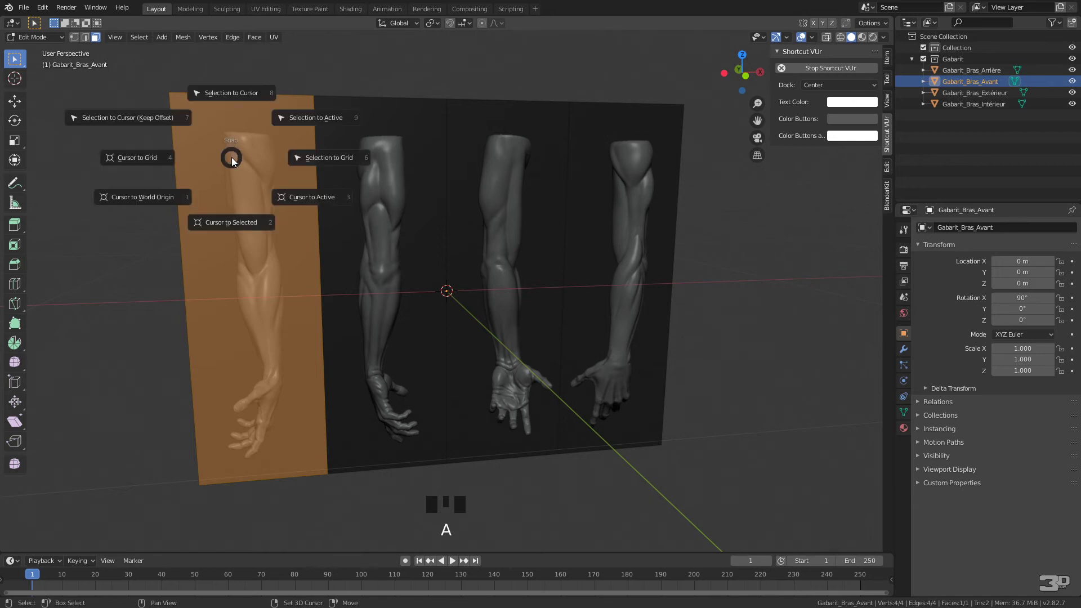
{"action": "left_click", "coordinate": [246, 226]}
{"action": "key", "text": "Tab"}
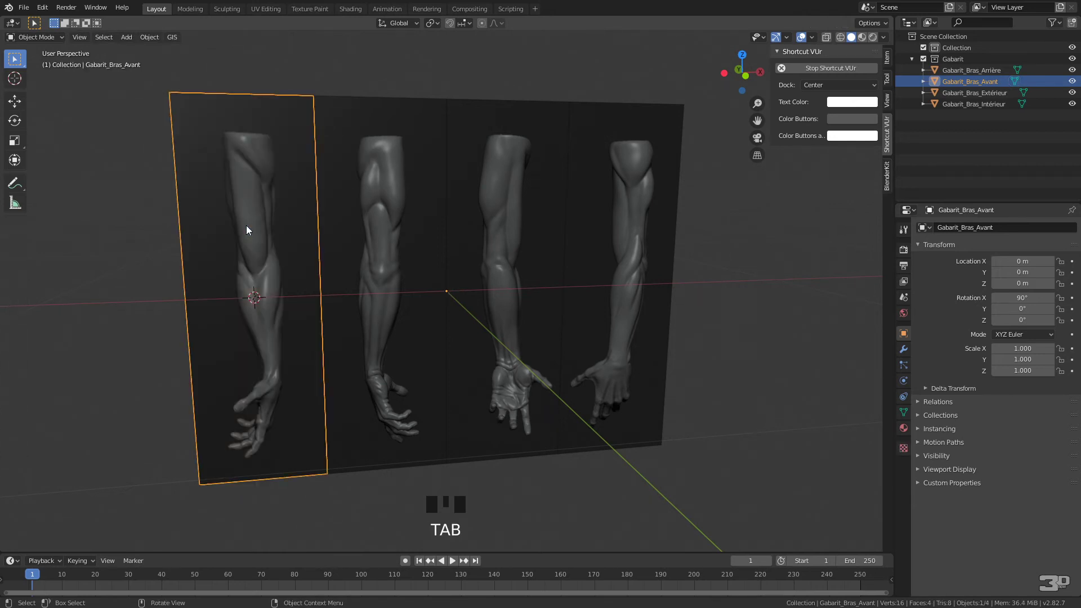
{"action": "left_click", "coordinate": [145, 37]}
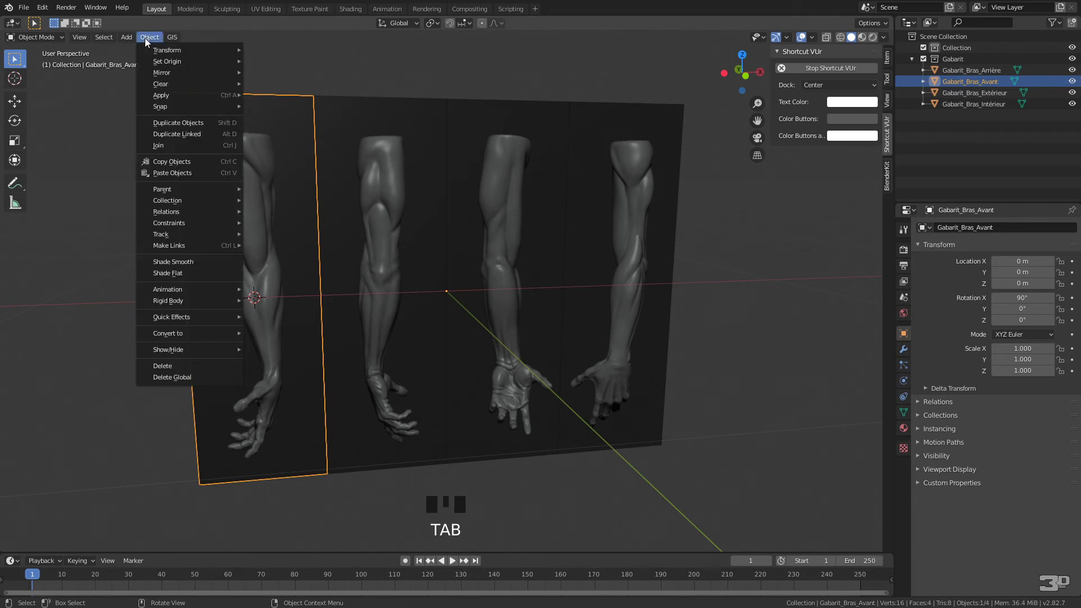
{"action": "mouse_move", "coordinate": [208, 60]}
{"action": "left_click", "coordinate": [298, 86]}
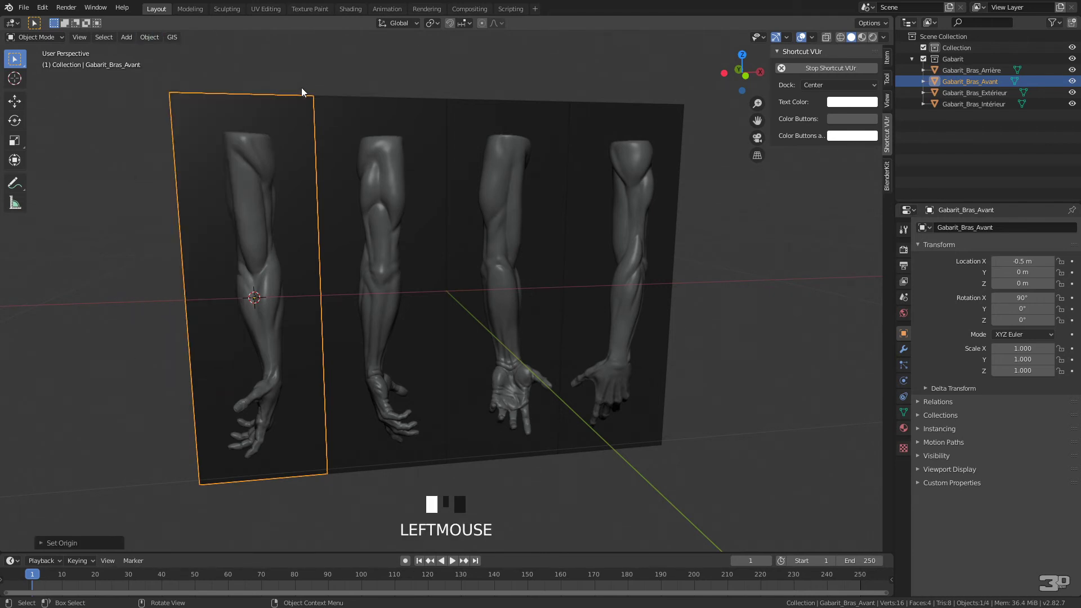
- Centre the origin of Gabarit_Bras_Arrière by snapping the 3D cursor to its mesh and setting the origin to the cursor
{"action": "left_click", "coordinate": [406, 189]}
{"action": "key", "text": "Tab"}
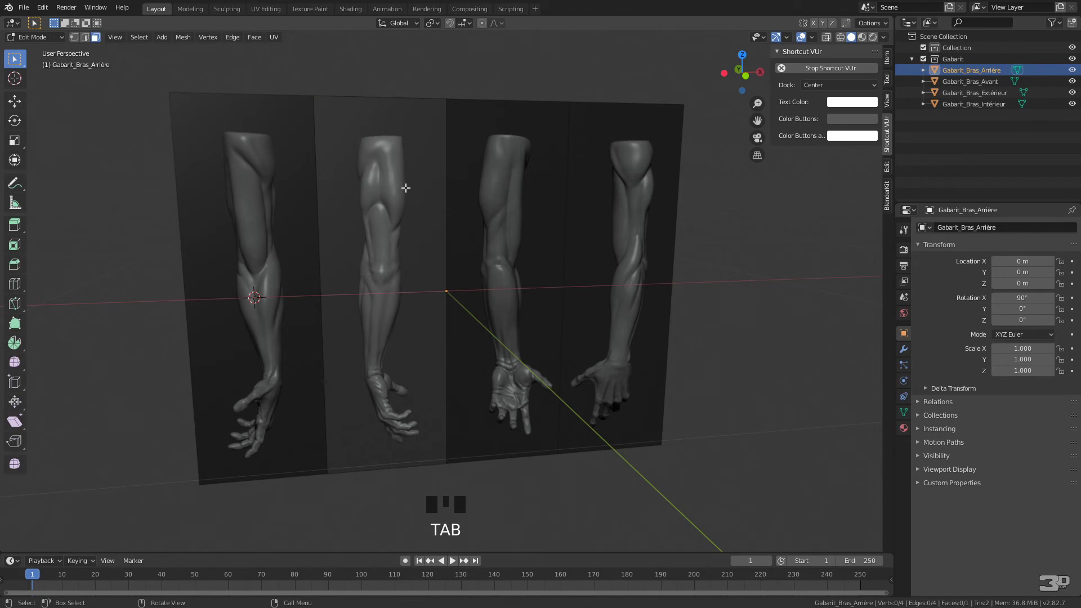
{"action": "key", "text": "a"}
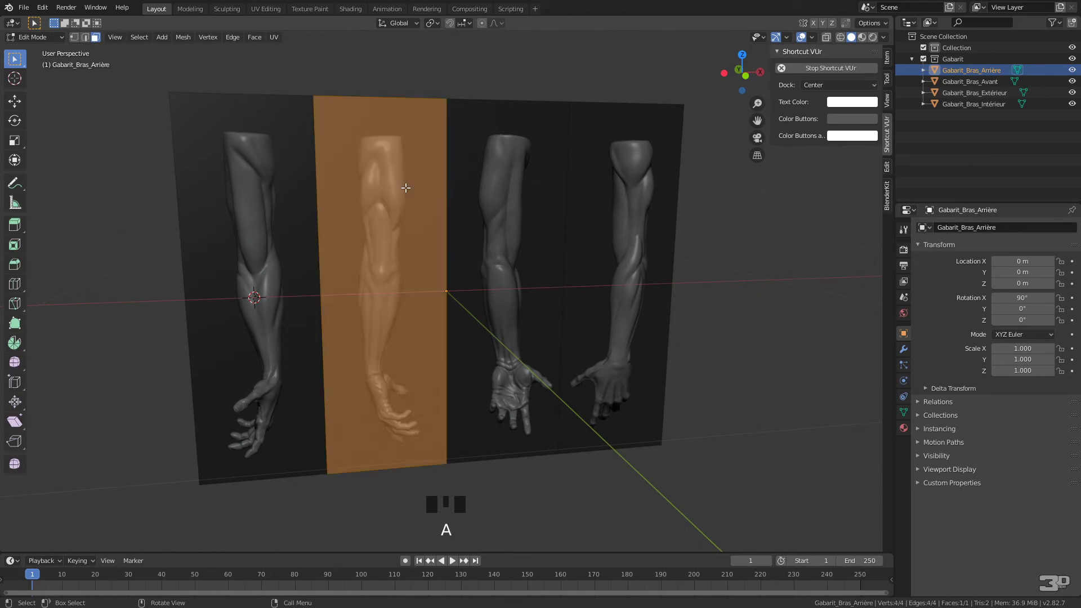
{"action": "key", "text": "shift+s"}
{"action": "left_click", "coordinate": [411, 259]}
{"action": "key", "text": "Tab"}
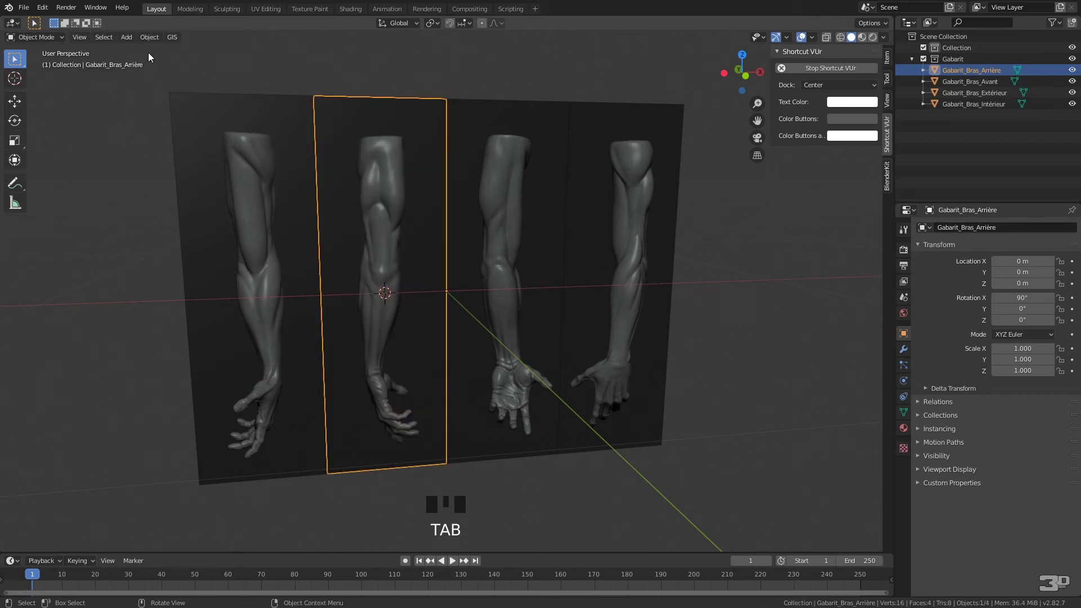
{"action": "left_click", "coordinate": [142, 38]}
{"action": "mouse_move", "coordinate": [188, 61]}
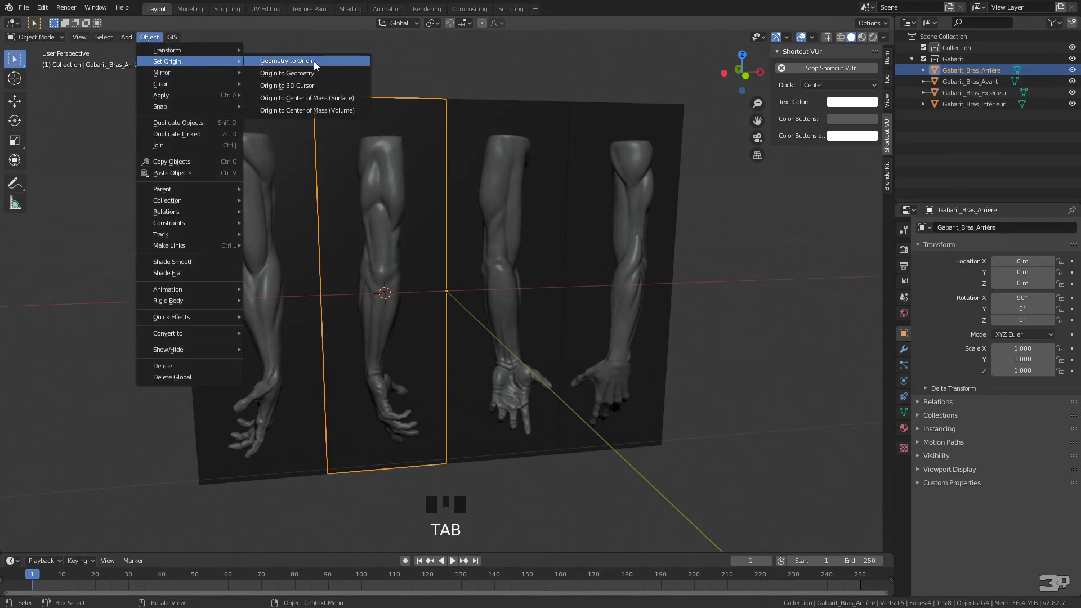
{"action": "left_click", "coordinate": [322, 84]}
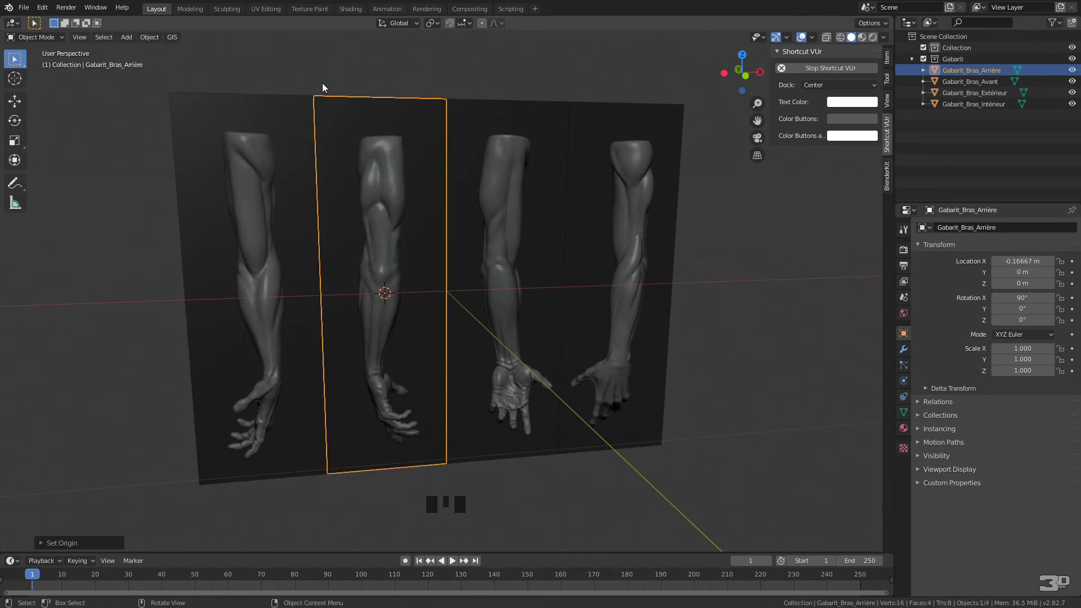
- Centre the origin of Gabarit_Bras_Intérieur by snapping the 3D cursor to its mesh and setting the origin to the cursor
{"action": "left_click", "coordinate": [497, 213]}
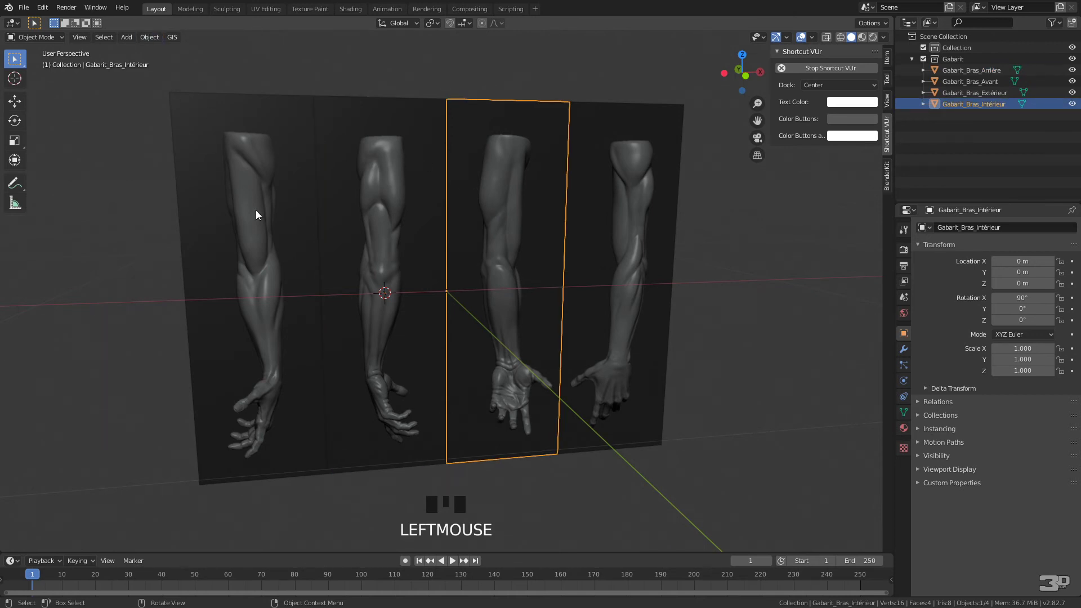
{"action": "key", "text": "Tab"}
{"action": "key", "text": "a"}
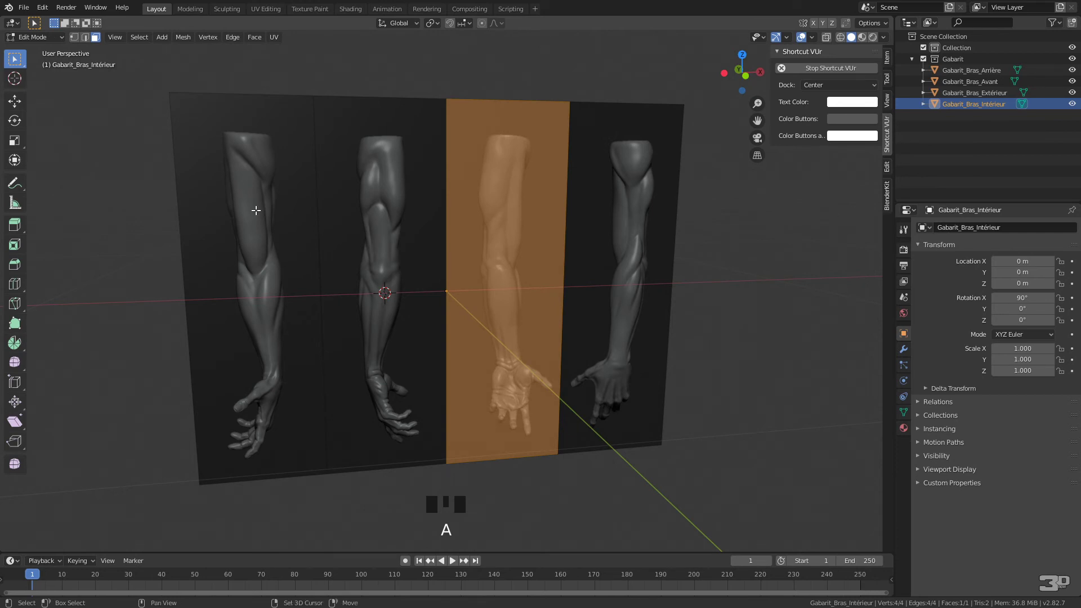
{"action": "key", "text": "shift+s"}
{"action": "key", "text": "Tab"}
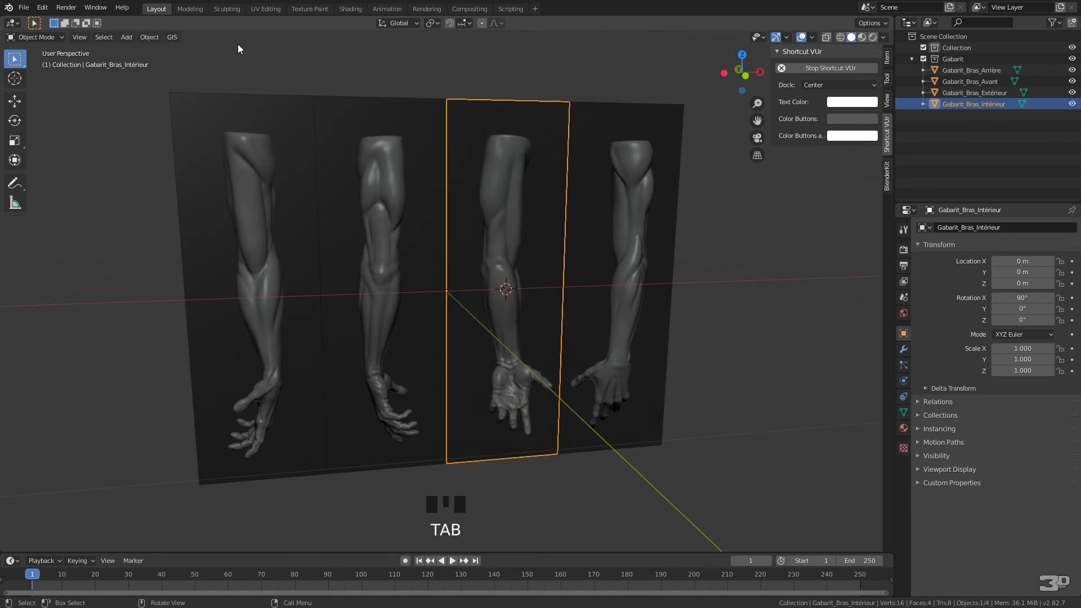
{"action": "left_click", "coordinate": [149, 36]}
{"action": "left_click", "coordinate": [492, 131]}
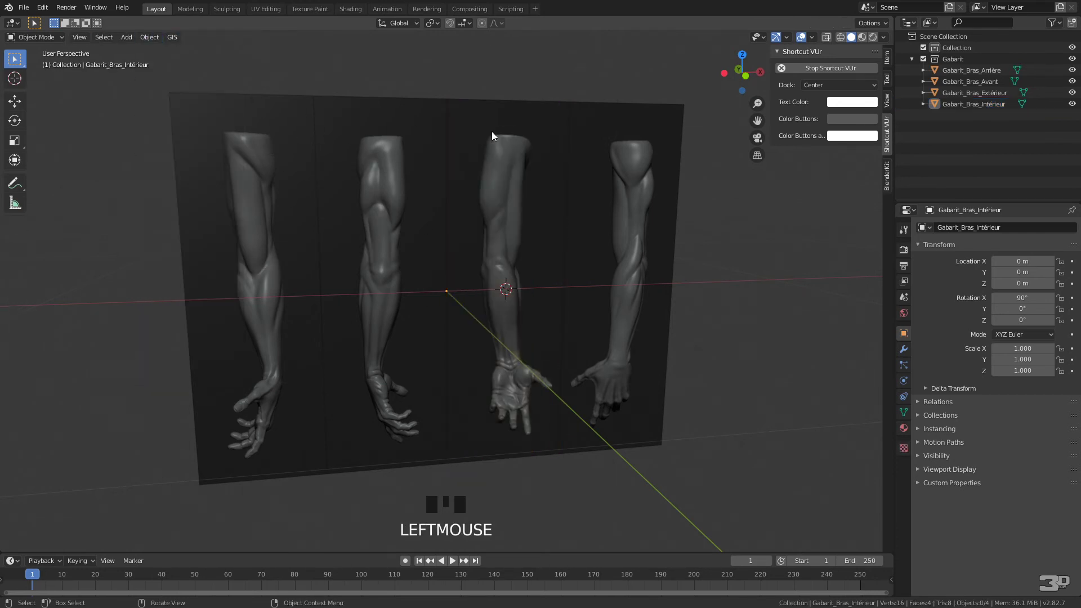
{"action": "left_click", "coordinate": [540, 157]}
{"action": "left_click", "coordinate": [148, 38]}
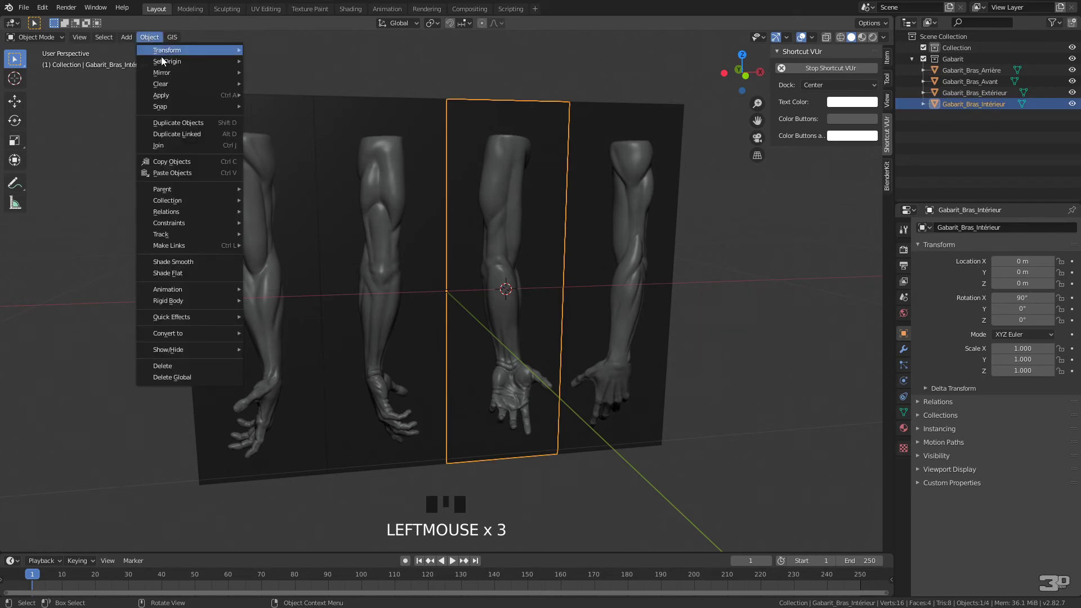
{"action": "mouse_move", "coordinate": [214, 63]}
{"action": "left_click", "coordinate": [297, 85]}
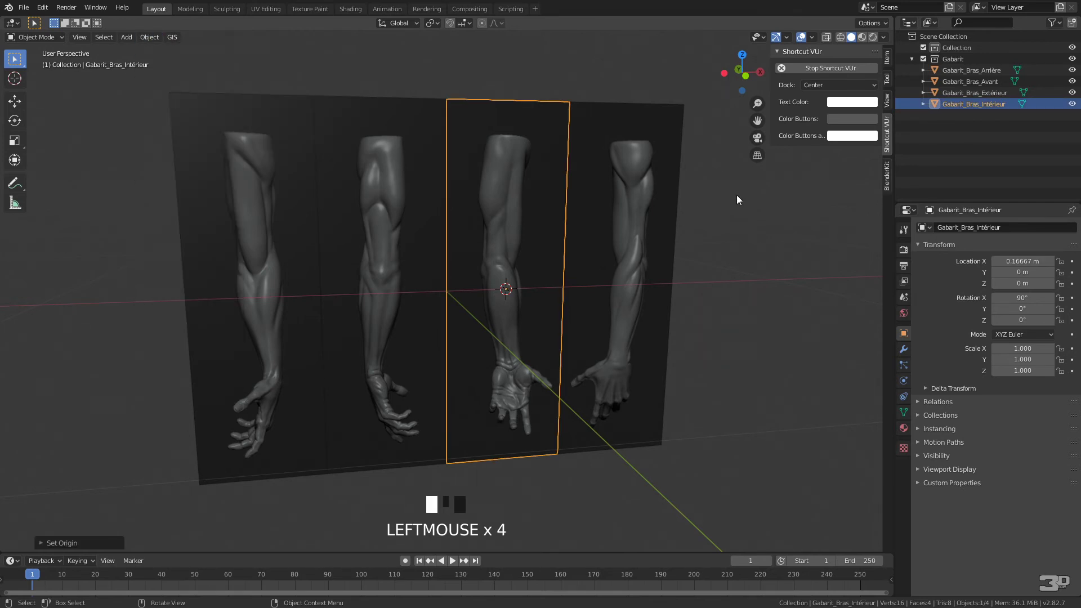
- Centre the origin of Gabarit_Bras_Extérieur using the 3D cursor snapped to its mesh, and select the other planes one by one to check their origins
{"action": "left_click", "coordinate": [633, 222]}
{"action": "left_click", "coordinate": [155, 39]}
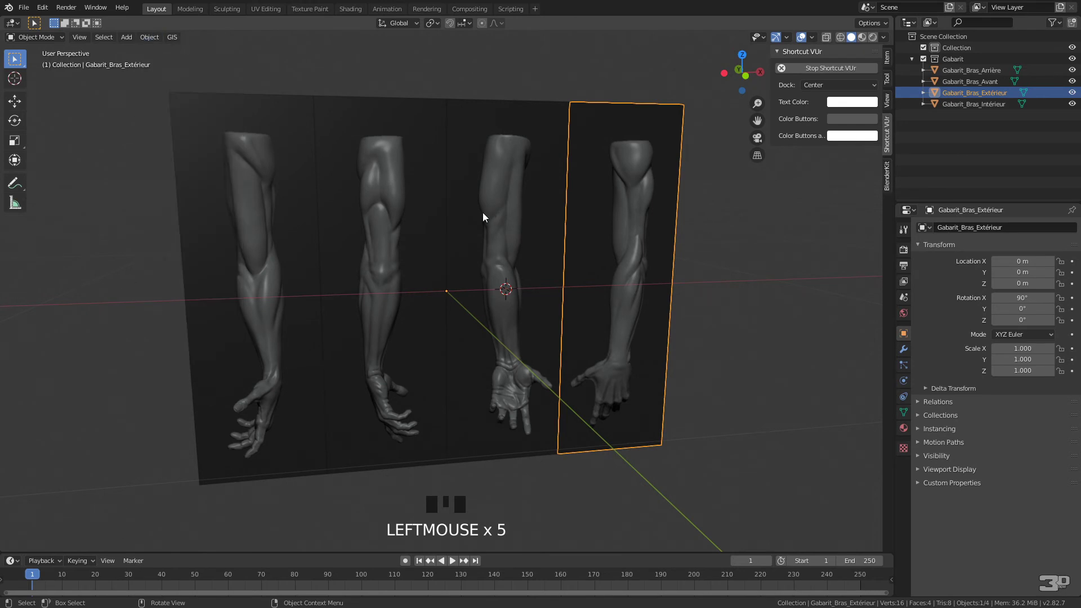
{"action": "key", "text": "Tab"}
{"action": "key", "text": "a"}
{"action": "key", "text": "shift+s"}
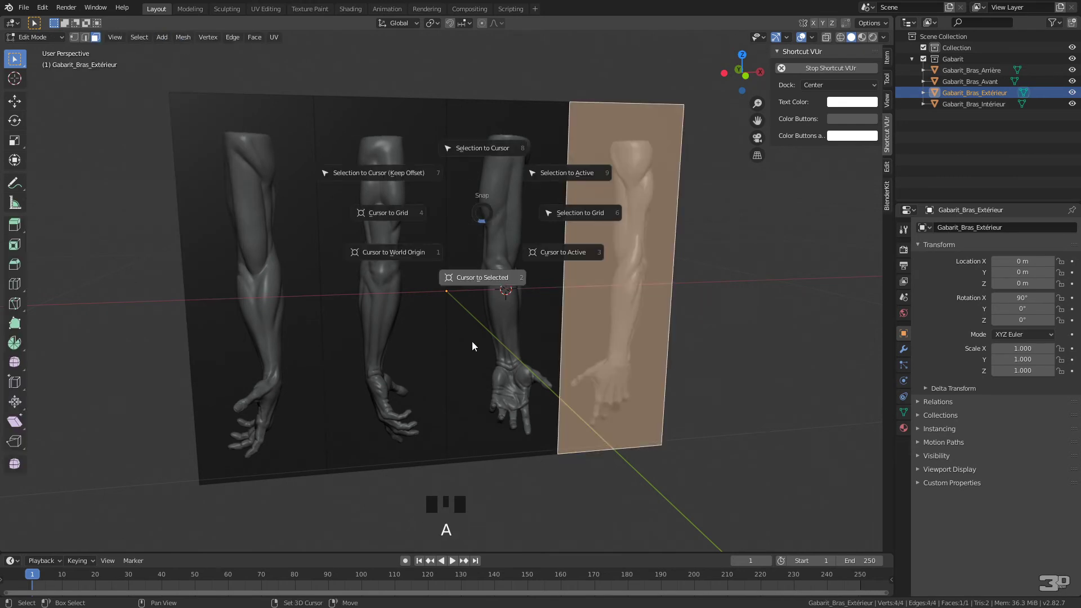
{"action": "key", "text": "Tab"}
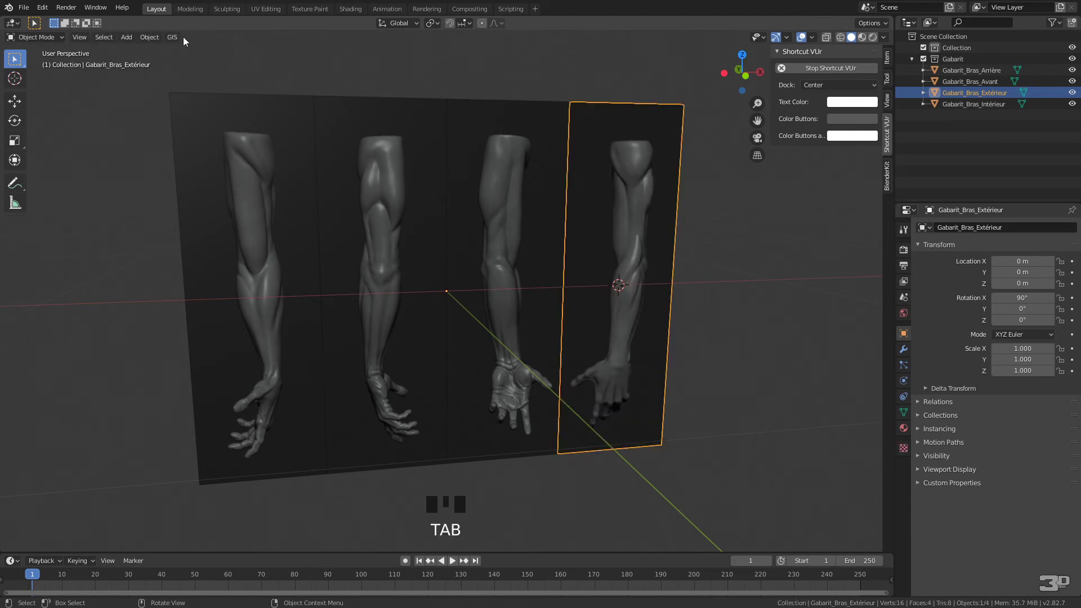
{"action": "left_click", "coordinate": [149, 37]}
{"action": "mouse_move", "coordinate": [186, 60]}
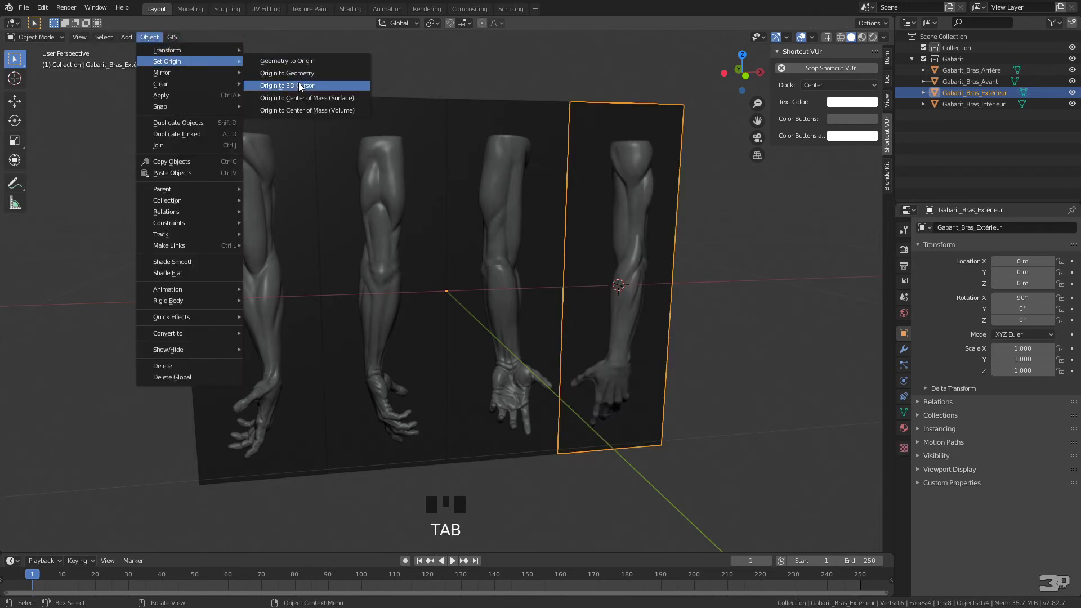
{"action": "left_click", "coordinate": [304, 83]}
{"action": "left_click", "coordinate": [757, 274]}
{"action": "left_click", "coordinate": [472, 292]}
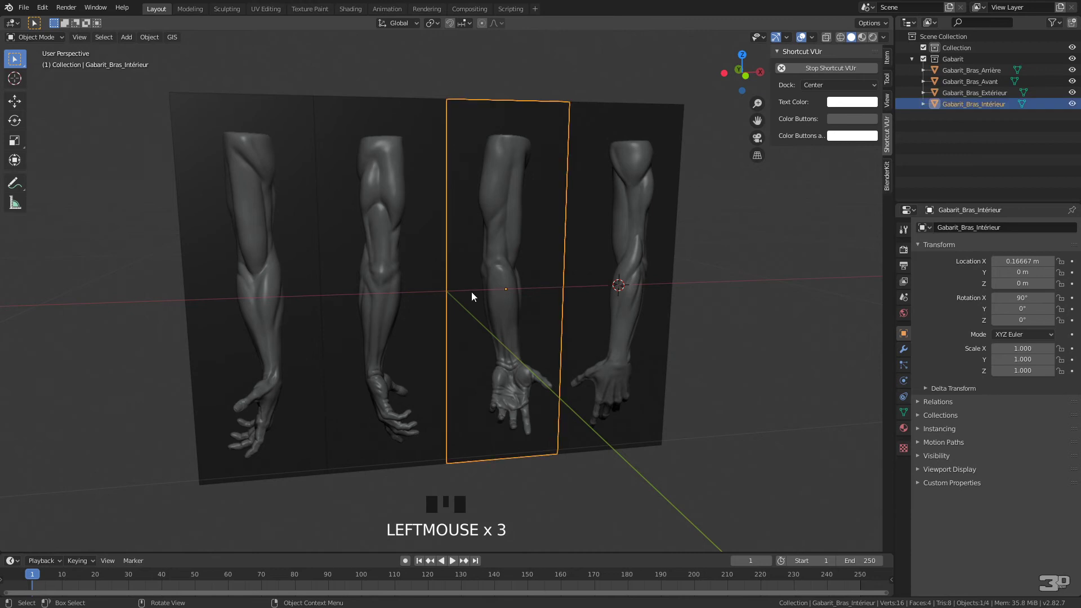
{"action": "left_click", "coordinate": [361, 302]}
{"action": "left_click", "coordinate": [244, 174]}
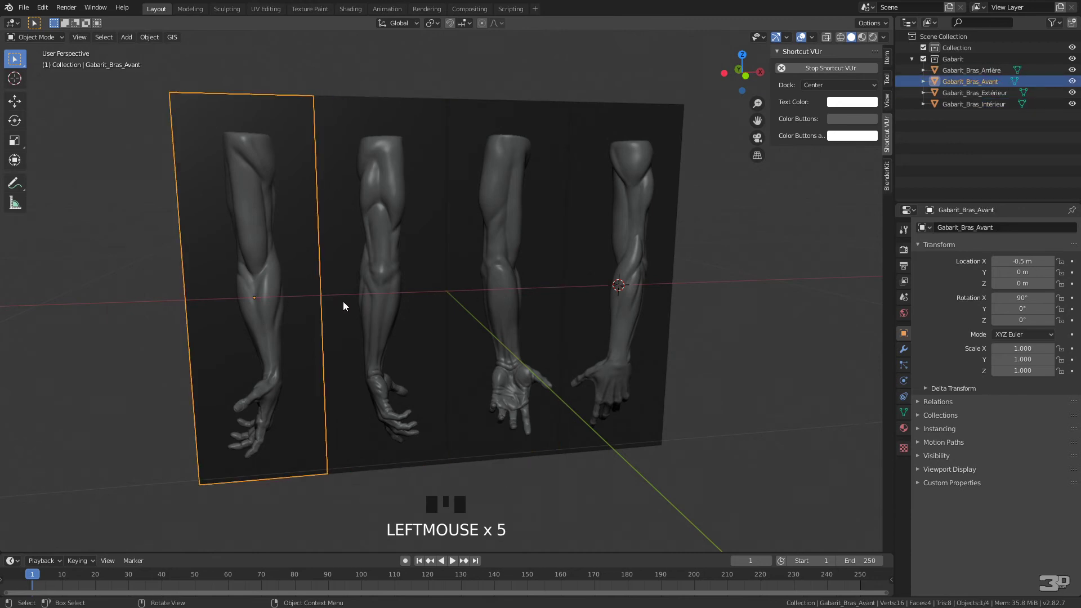
- Select all four reference planes and clear their location so they stack at the world origin
{"action": "left_click_drag", "start_coordinate": [718, 178], "coordinate": [159, 248]}
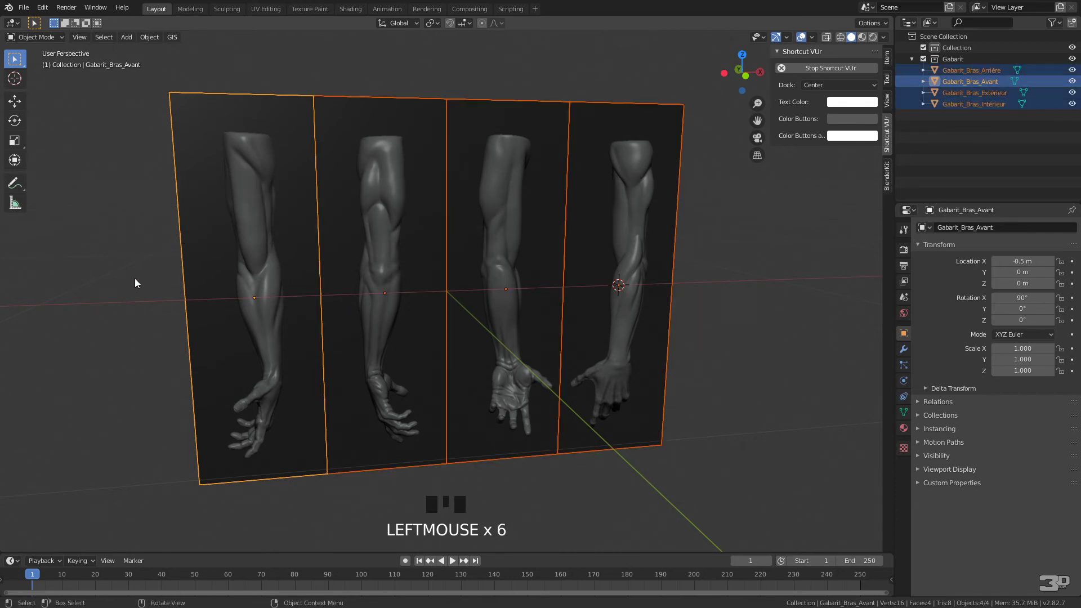
{"action": "key", "text": "alt+g"}
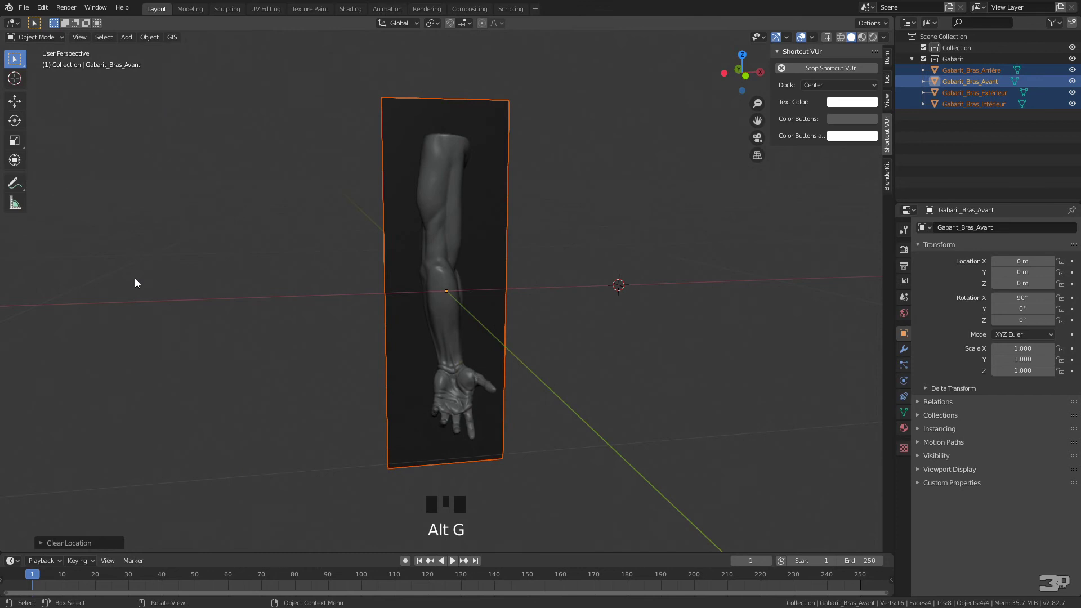
{"action": "middle_click_drag", "start_coordinate": [368, 275], "coordinate": [458, 309]}
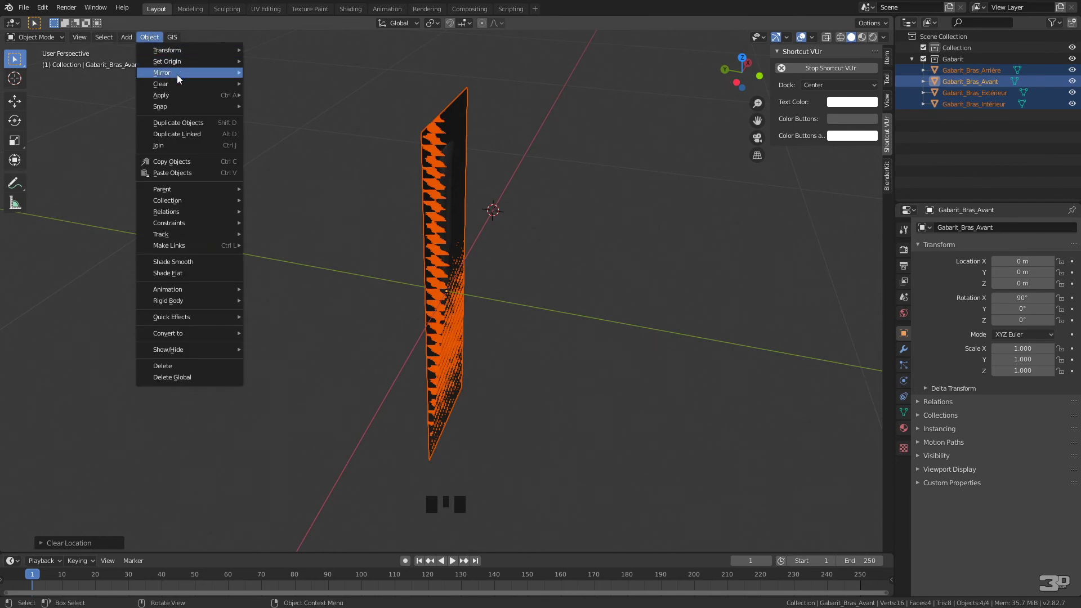
{"action": "mouse_move", "coordinate": [197, 82]}
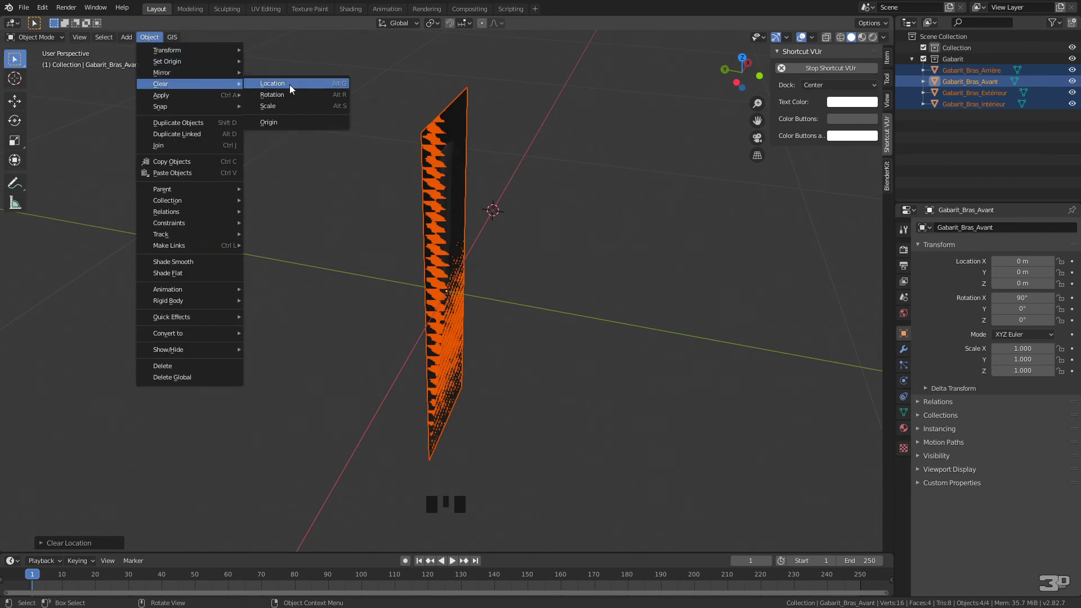
{"action": "left_click", "coordinate": [290, 84]}
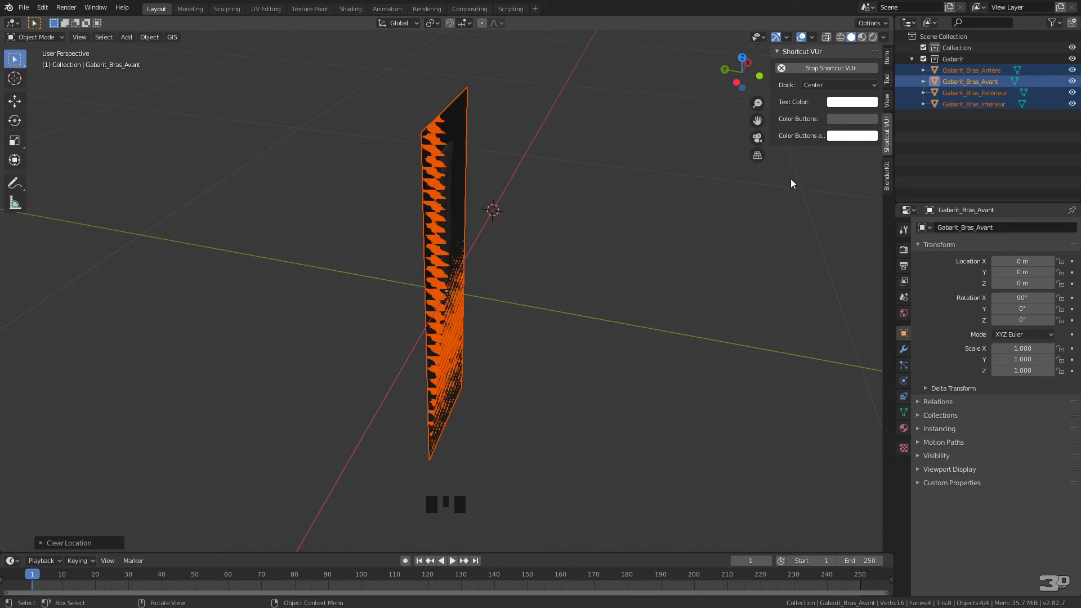
- With only Gabarit_Bras_Avant selected, set the viewport grid scale to 0.1 and enable snapping
{"action": "double_click", "coordinate": [985, 80]}
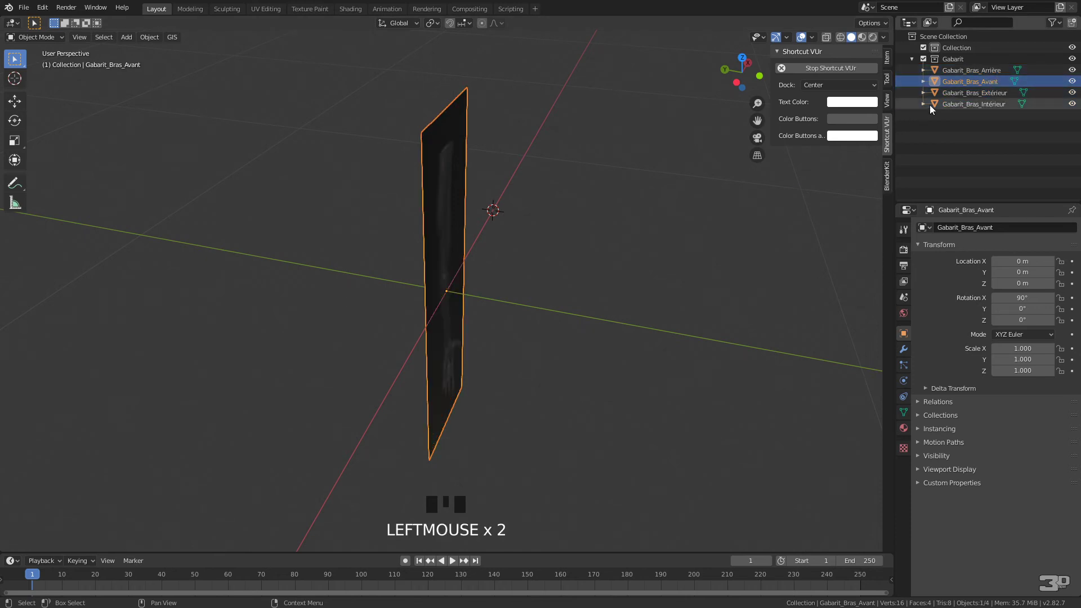
{"action": "middle_click_drag", "start_coordinate": [607, 262], "coordinate": [566, 263]}
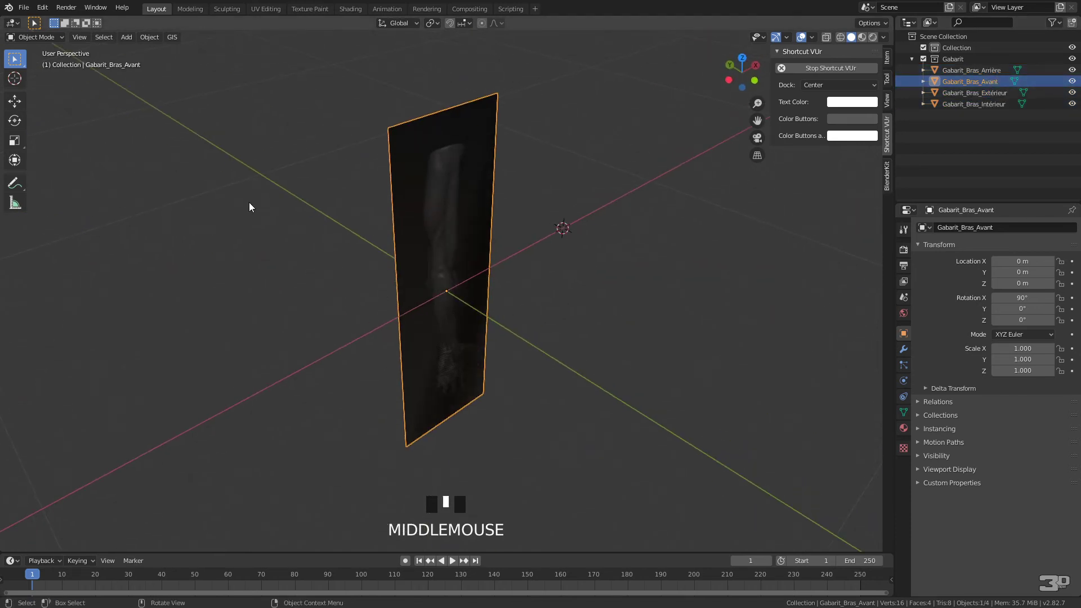
{"action": "left_click", "coordinate": [811, 36]}
{"action": "left_click", "coordinate": [797, 103]}
{"action": "key", "text": "BackSpace"}
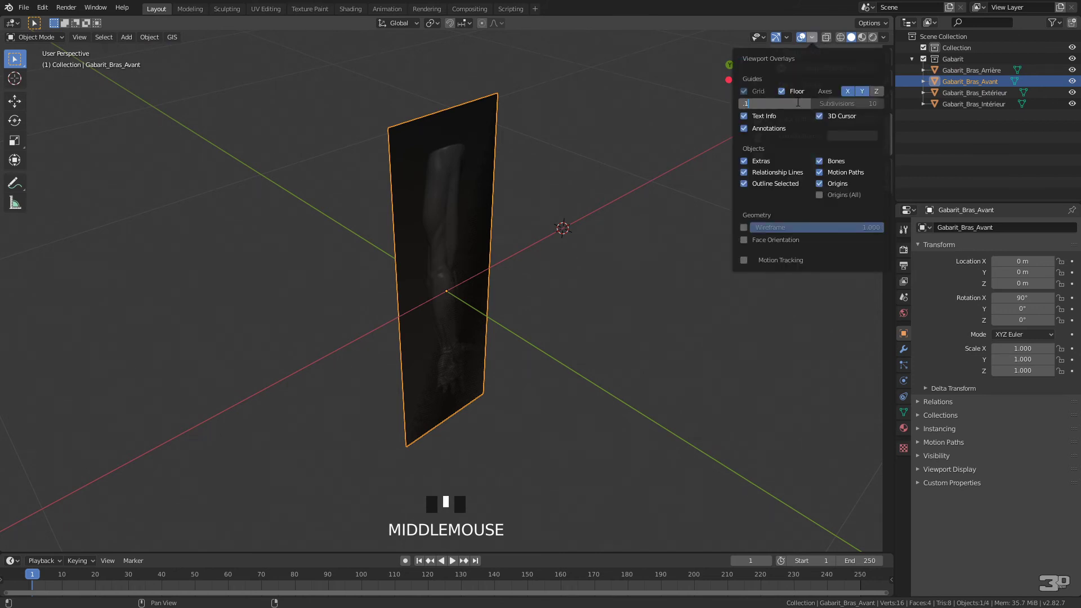
{"action": "key", "text": "Return"}
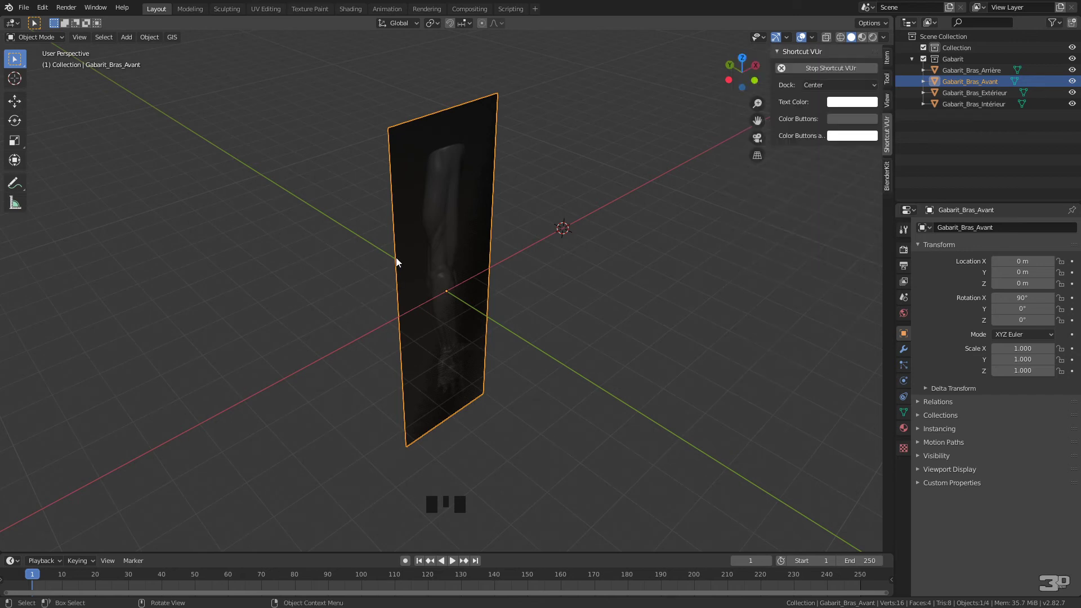
{"action": "left_click", "coordinate": [450, 23]}
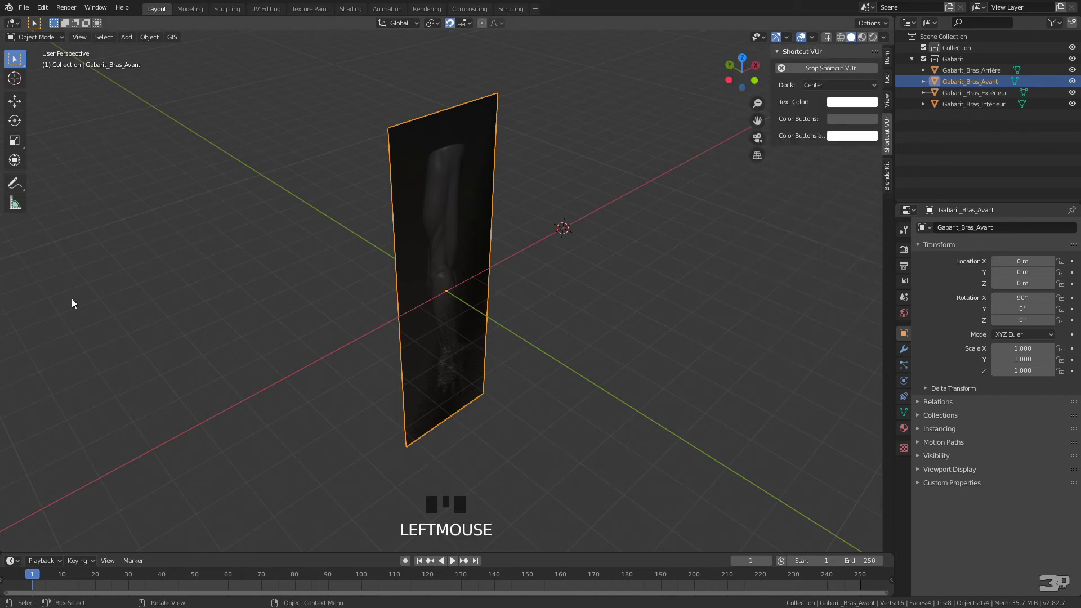
- Move Gabarit_Bras_Avant along the Y axis to 0.2 m and Gabarit_Bras_Arrière to -0.2 m
{"action": "left_click", "coordinate": [15, 100]}
{"action": "middle_click_drag", "start_coordinate": [478, 282], "coordinate": [519, 289]}
{"action": "left_click", "coordinate": [409, 282]}
{"action": "left_click_drag", "start_coordinate": [410, 282], "coordinate": [357, 273]}
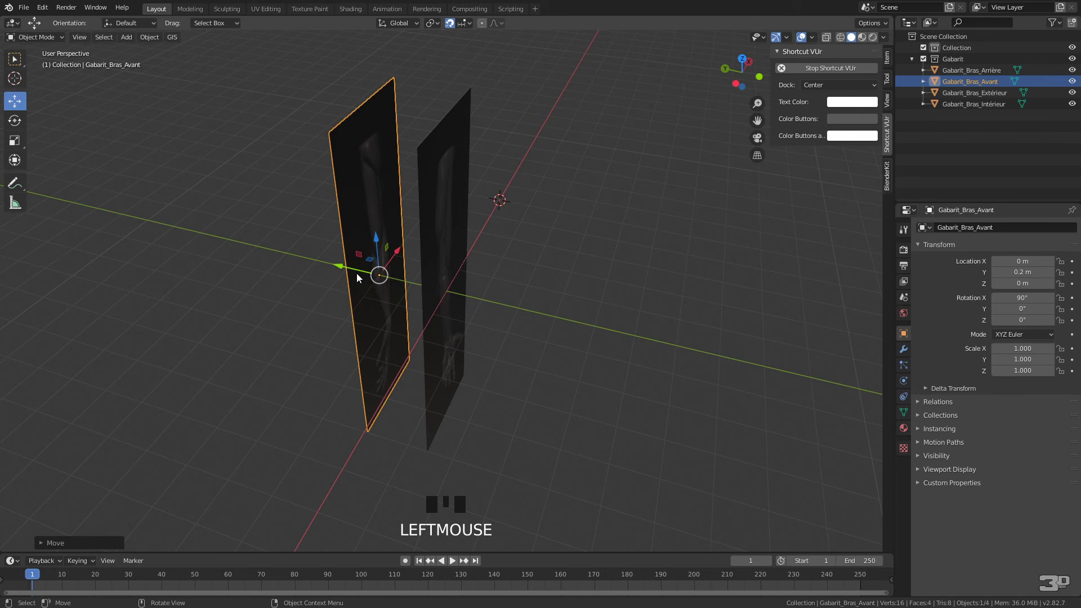
{"action": "left_click", "coordinate": [980, 70]}
{"action": "left_click_drag", "start_coordinate": [413, 282], "coordinate": [484, 299]}
- Select Gabarit_Bras_Extérieur and Gabarit_Bras_Intérieur together and rotate them 90° about the global Z axis
{"action": "left_click_drag", "start_coordinate": [498, 72], "coordinate": [437, 122]}
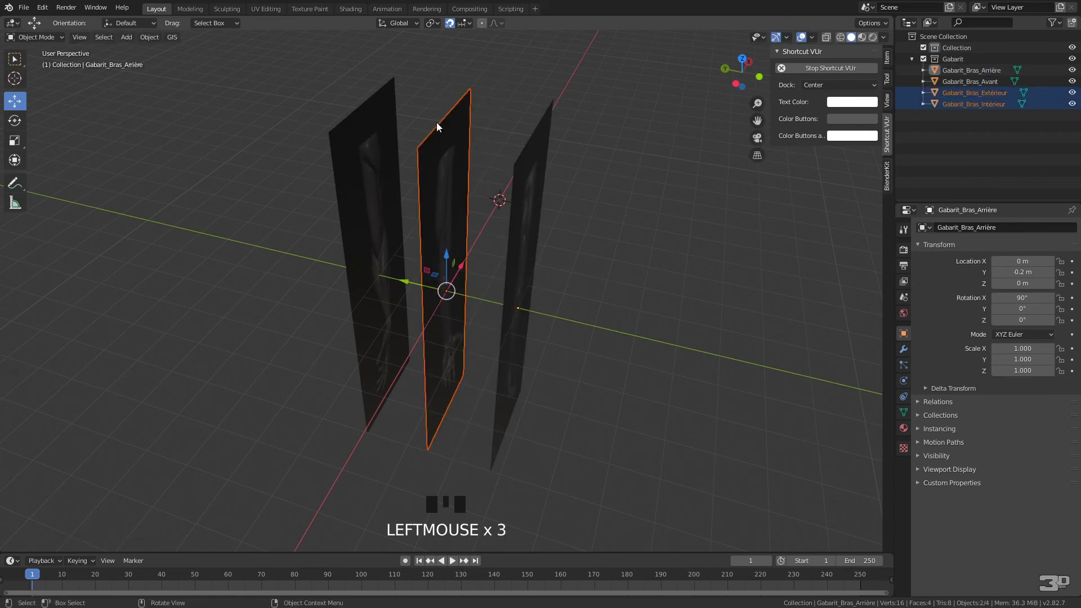
{"action": "key", "text": "r"}
{"action": "key", "text": "z"}
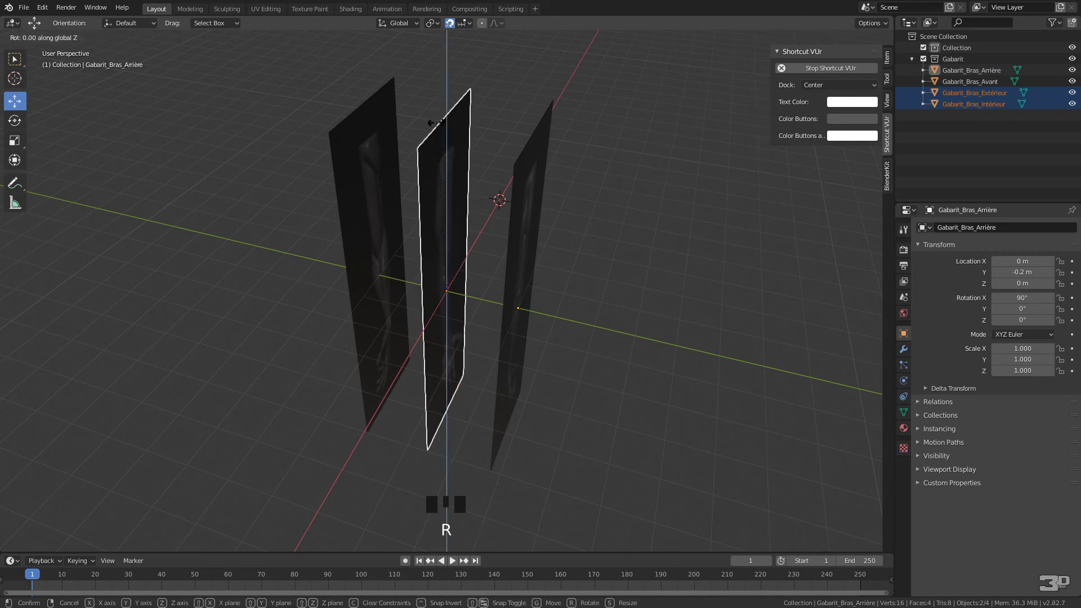
{"action": "type", "text": "90"}
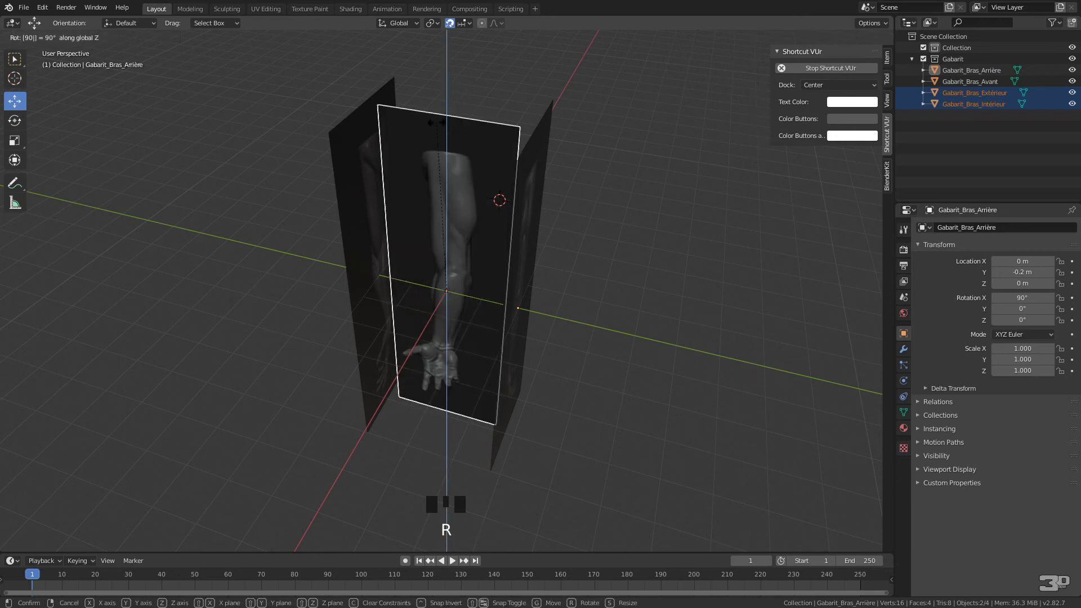
{"action": "key", "text": "Return"}
- Rotate Gabarit_Bras_Arrière 180° about the global Z axis
{"action": "middle_click_drag", "start_coordinate": [530, 298], "coordinate": [475, 295]}
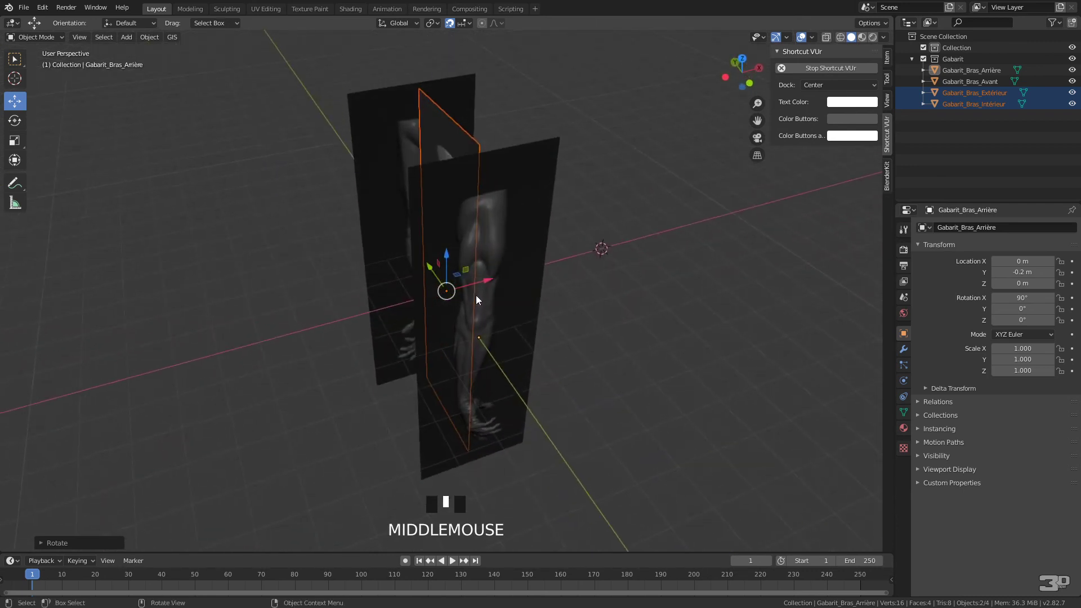
{"action": "left_click", "coordinate": [519, 320]}
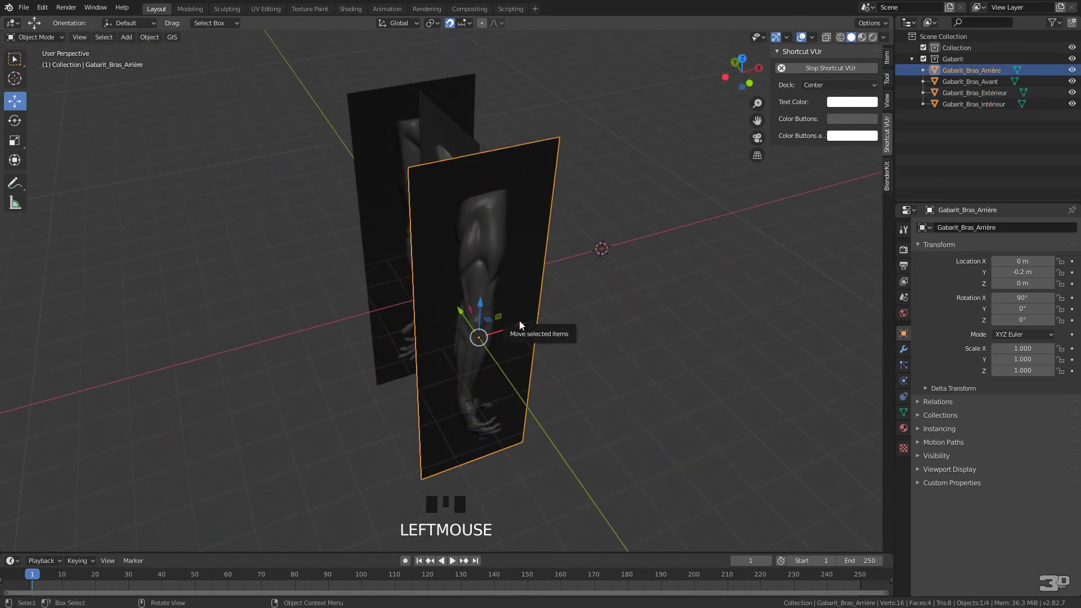
{"action": "left_click_drag", "start_coordinate": [517, 326], "coordinate": [518, 325]}
{"action": "type", "text": "r180"}
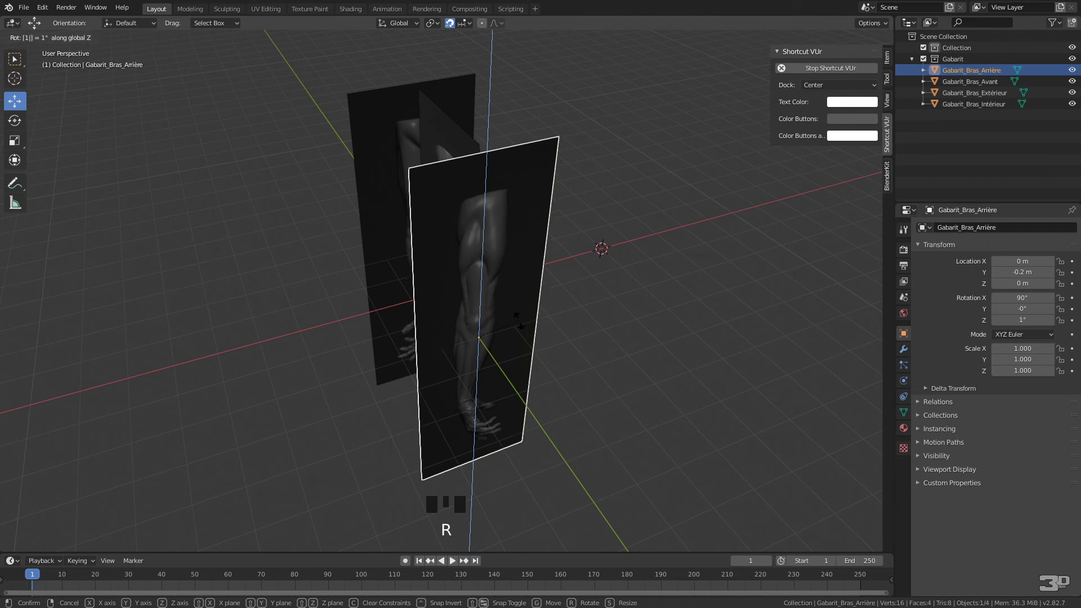
{"action": "key", "text": "Return"}
{"action": "middle_click_drag", "start_coordinate": [552, 294], "coordinate": [596, 282]}
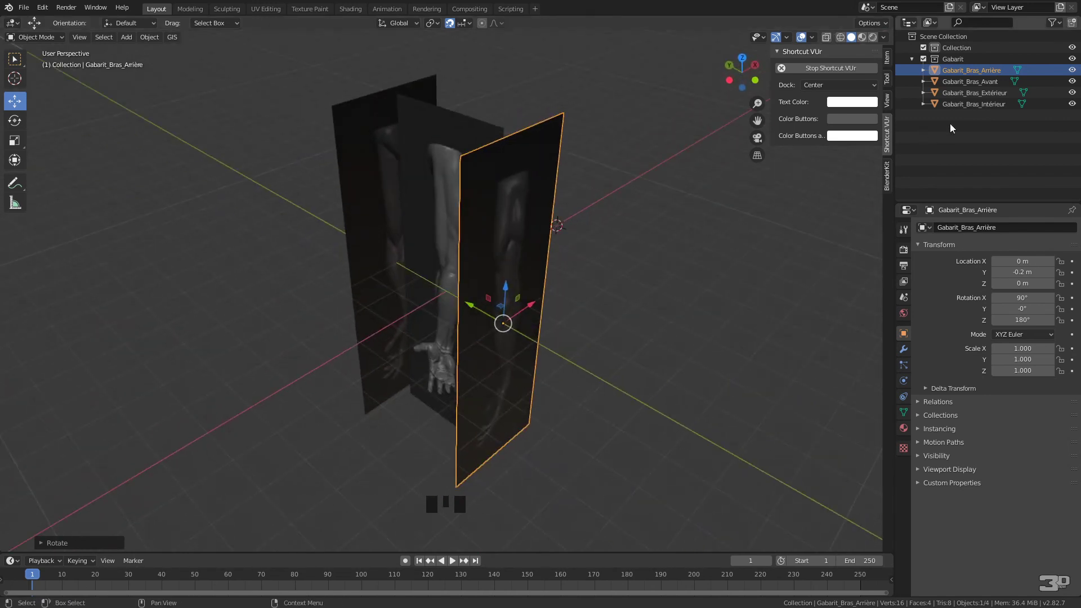
- Move Gabarit_Bras_Extérieur along the X axis to 0.2 m and Gabarit_Bras_Intérieur to -0.2 m
{"action": "left_click", "coordinate": [989, 93]}
{"action": "middle_click_drag", "start_coordinate": [712, 223], "coordinate": [565, 287]}
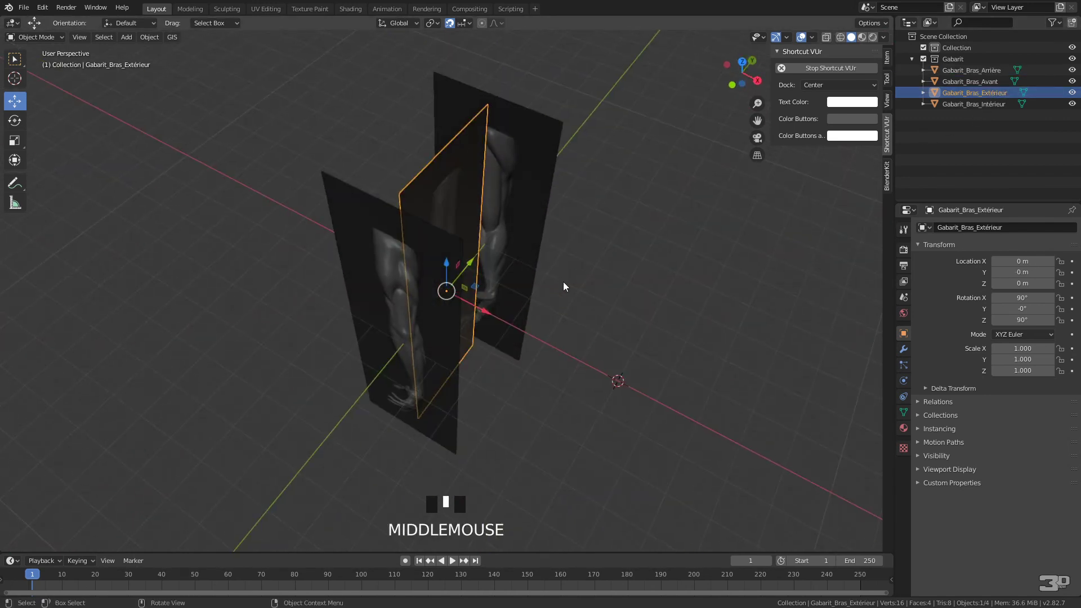
{"action": "left_click_drag", "start_coordinate": [479, 310], "coordinate": [536, 340]}
{"action": "double_click", "coordinate": [973, 104]}
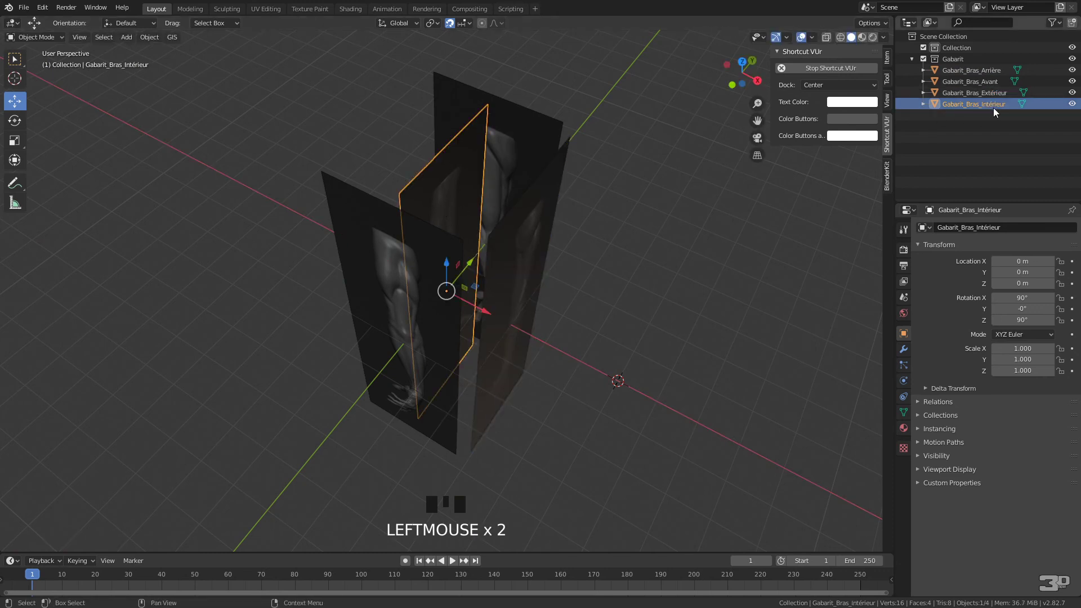
{"action": "left_click_drag", "start_coordinate": [482, 311], "coordinate": [416, 284]}
{"action": "left_click", "coordinate": [617, 305]}
- Enable Backface Culling in the viewport shading options so the planes show only from their front side
{"action": "middle_click_drag", "start_coordinate": [616, 305], "coordinate": [617, 261]}
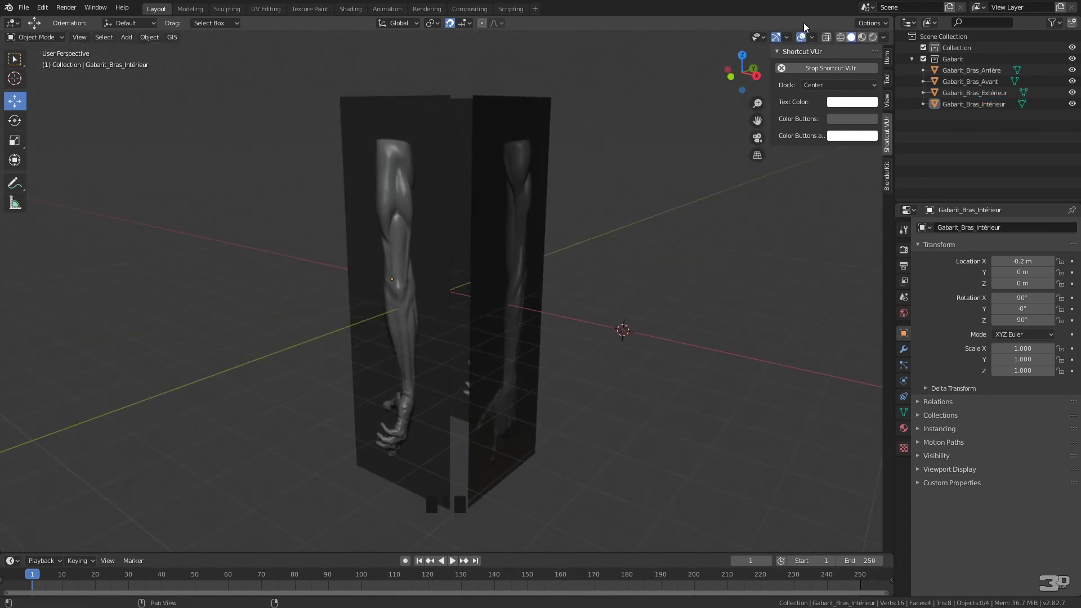
{"action": "left_click", "coordinate": [884, 36]}
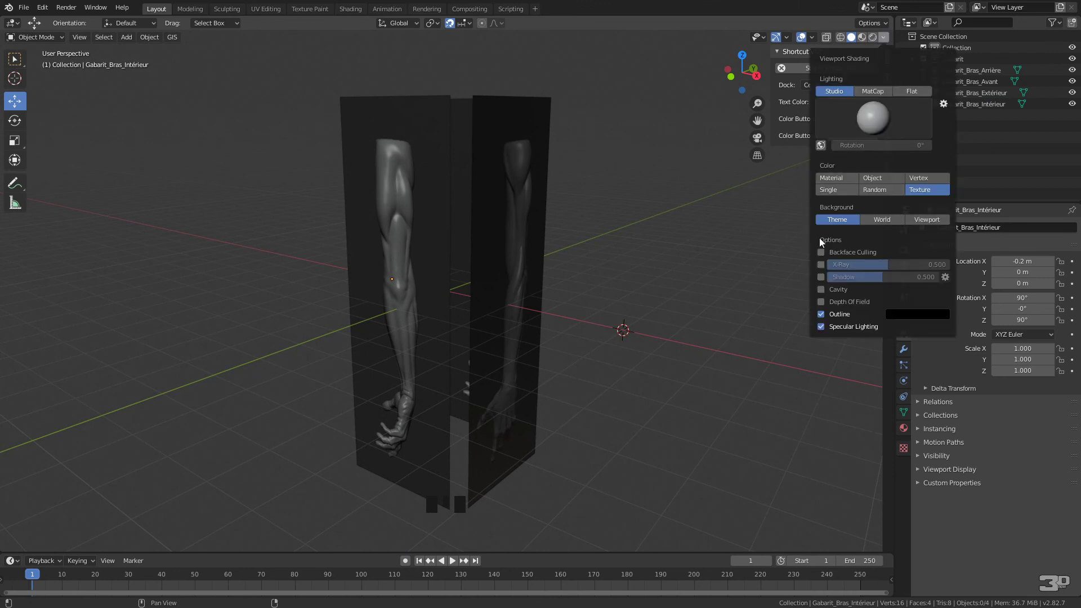
{"action": "left_click", "coordinate": [822, 252]}
{"action": "mouse_move", "coordinate": [611, 268]}
{"action": "middle_mouse_down"}
{"action": "mouse_move", "coordinate": [708, 262]}
{"action": "mouse_move", "coordinate": [598, 282]}
{"action": "mouse_move", "coordinate": [592, 321]}
{"action": "mouse_move", "coordinate": [867, 273]}
{"action": "mouse_move", "coordinate": [598, 289]}
{"action": "mouse_move", "coordinate": [704, 295]}
{"action": "mouse_move", "coordinate": [643, 302]}
{"action": "middle_mouse_up"}
- Flip the normals of Gabarit_Bras_Extérieur in Edit Mode and return to Object Mode
{"action": "left_click", "coordinate": [513, 384]}
{"action": "middle_click_drag", "start_coordinate": [513, 384], "coordinate": [500, 357]}
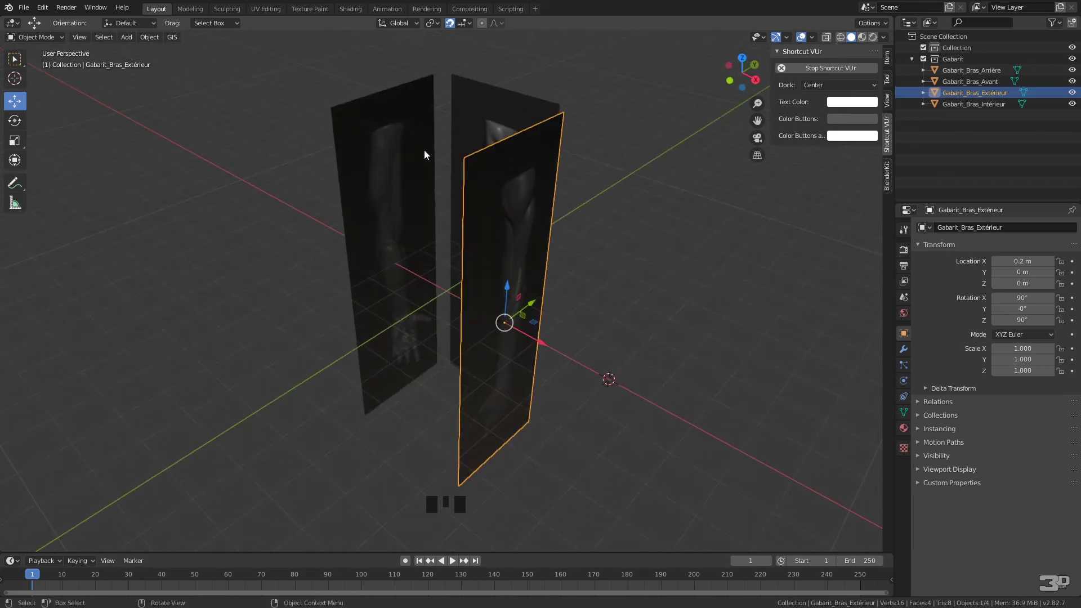
{"action": "left_click", "coordinate": [145, 40]}
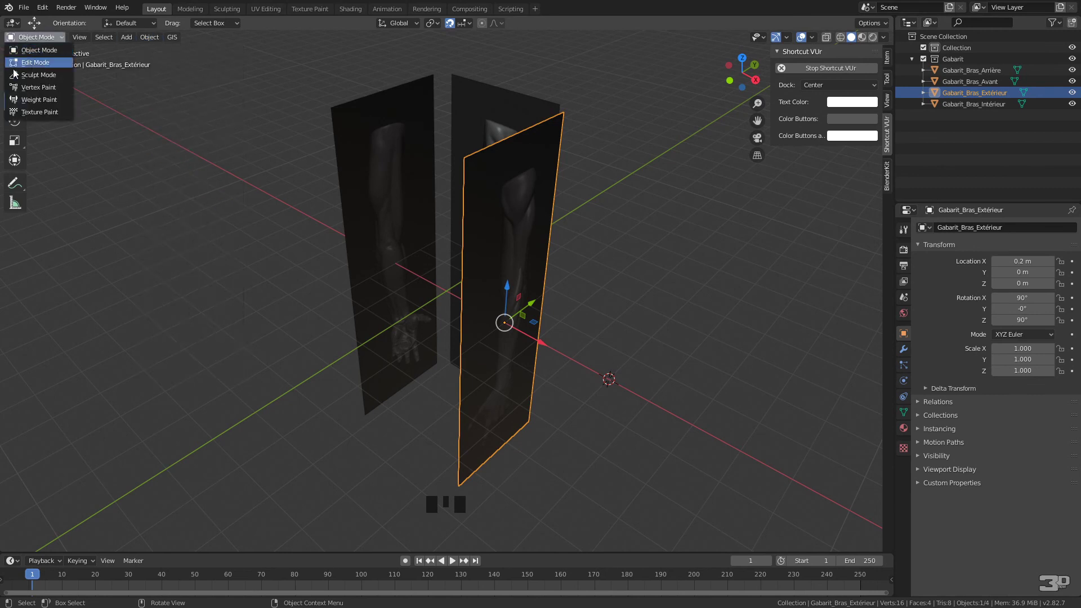
{"action": "left_click", "coordinate": [33, 37]}
{"action": "left_click", "coordinate": [35, 62]}
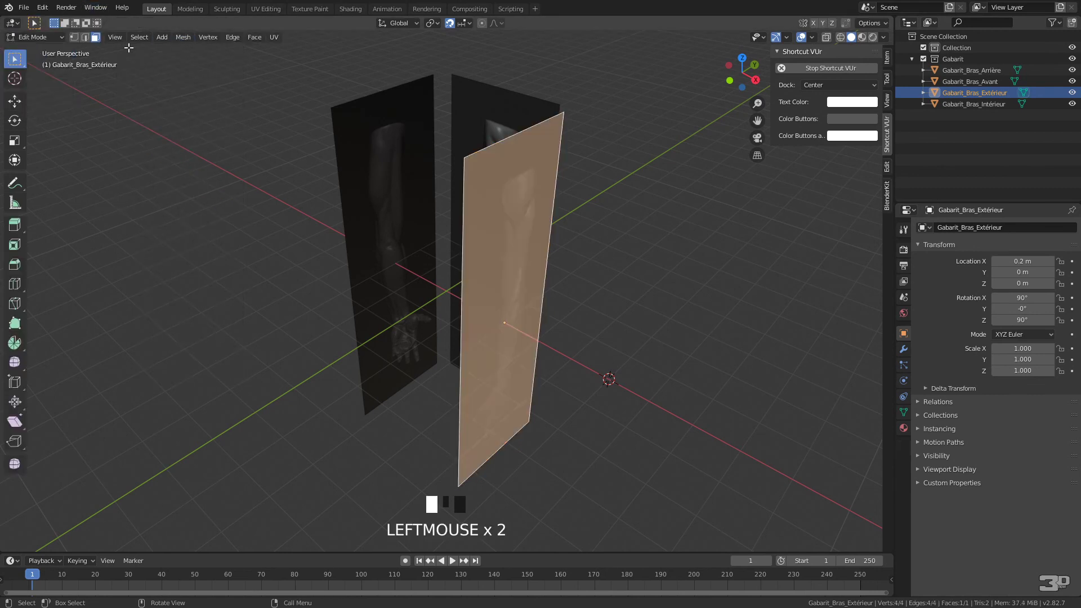
{"action": "left_click", "coordinate": [185, 37]}
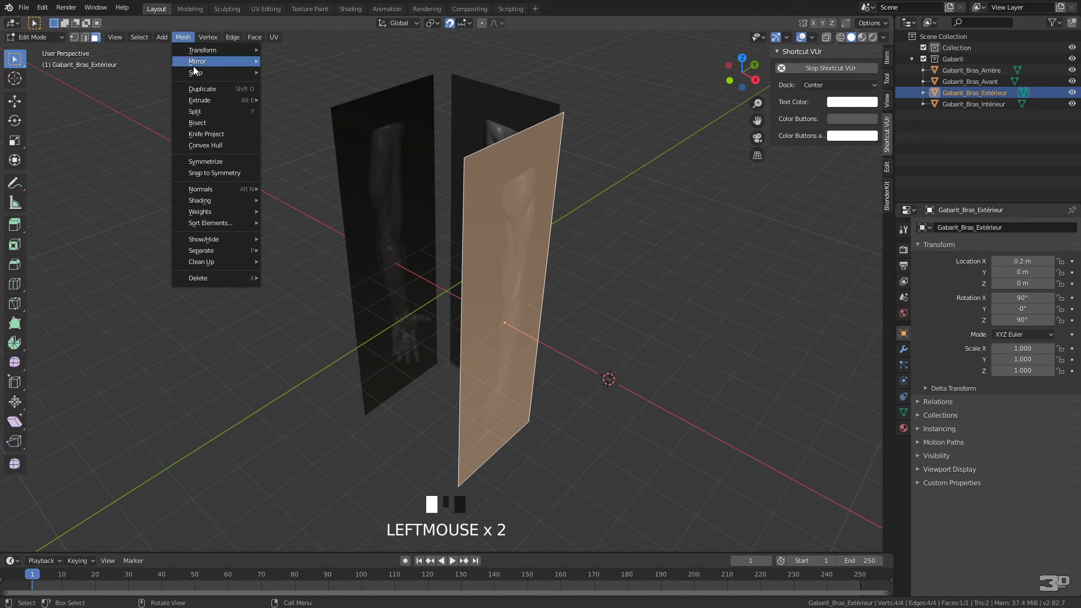
{"action": "mouse_move", "coordinate": [228, 188]}
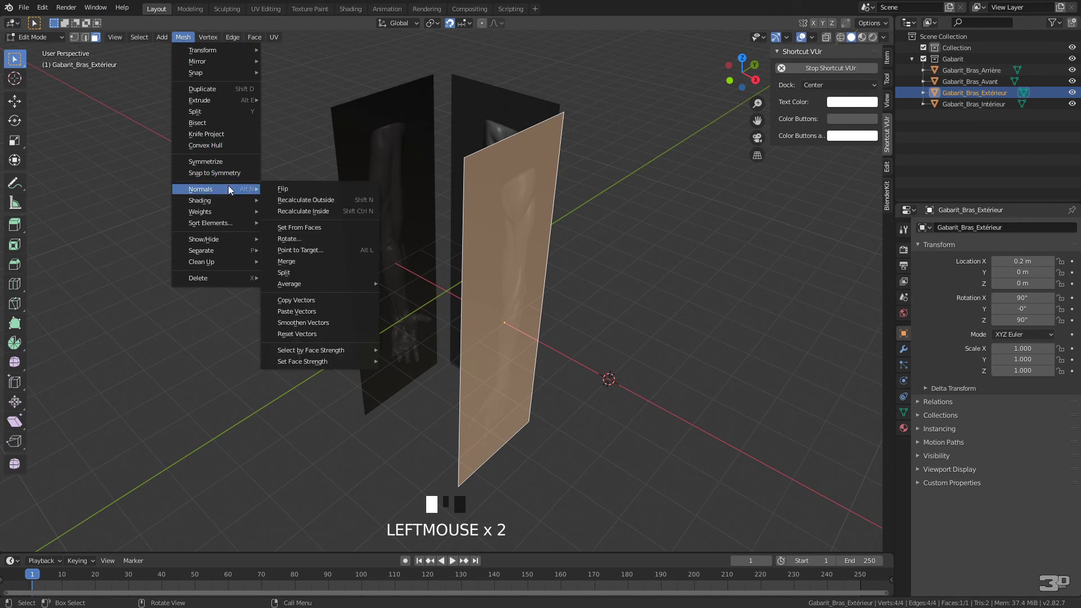
{"action": "left_click", "coordinate": [309, 187]}
{"action": "left_click", "coordinate": [240, 292]}
{"action": "middle_click_drag", "start_coordinate": [429, 302], "coordinate": [362, 300]}
{"action": "key", "text": "Tab"}
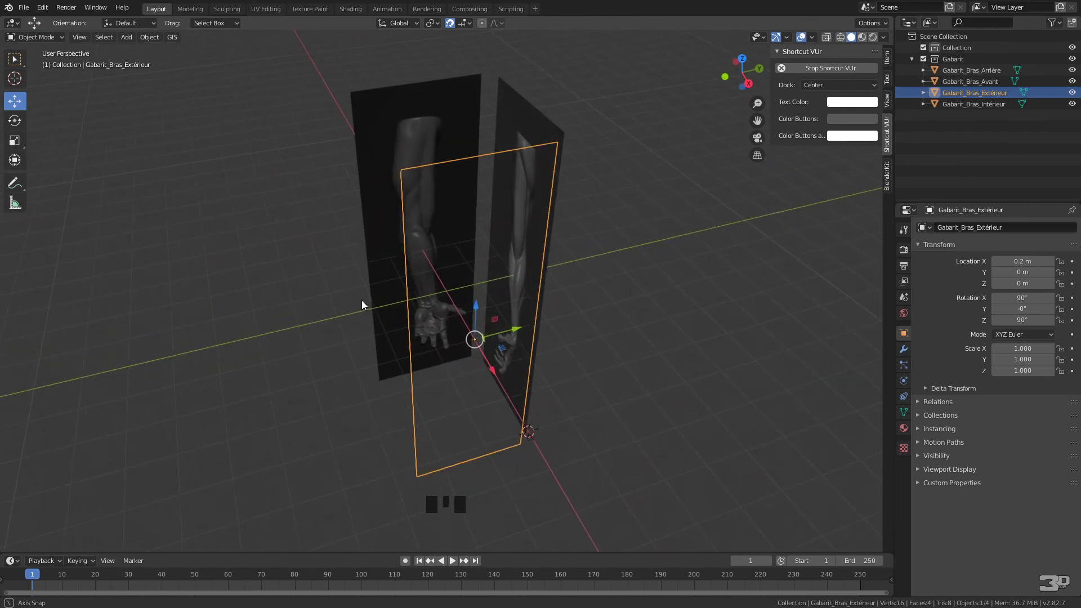
- Rotate Gabarit_Bras_Intérieur 180° about the global Z axis
{"action": "left_click", "coordinate": [388, 168]}
{"action": "type", "text": "rz180"}
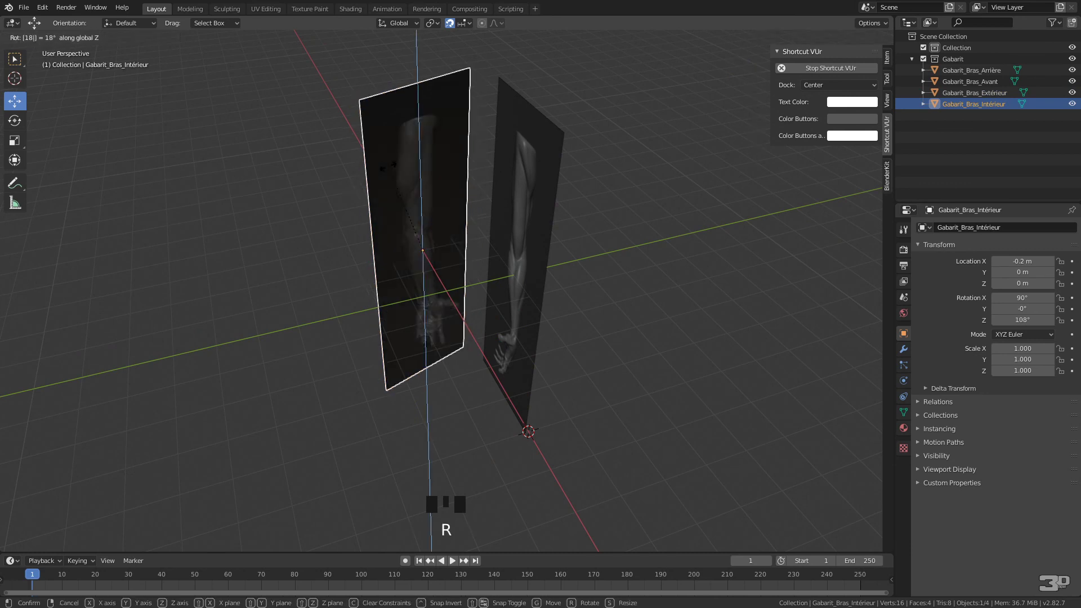
{"action": "key", "text": "Return"}
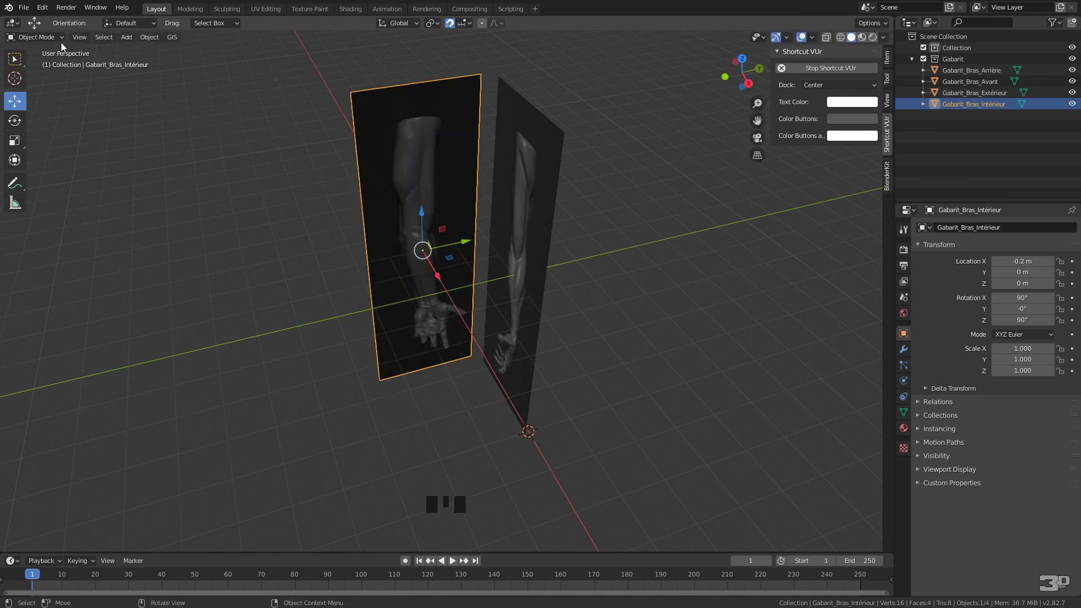
{"action": "type", "text": "rz"}
{"action": "type", "text": "180"}
{"action": "key", "text": "Return"}
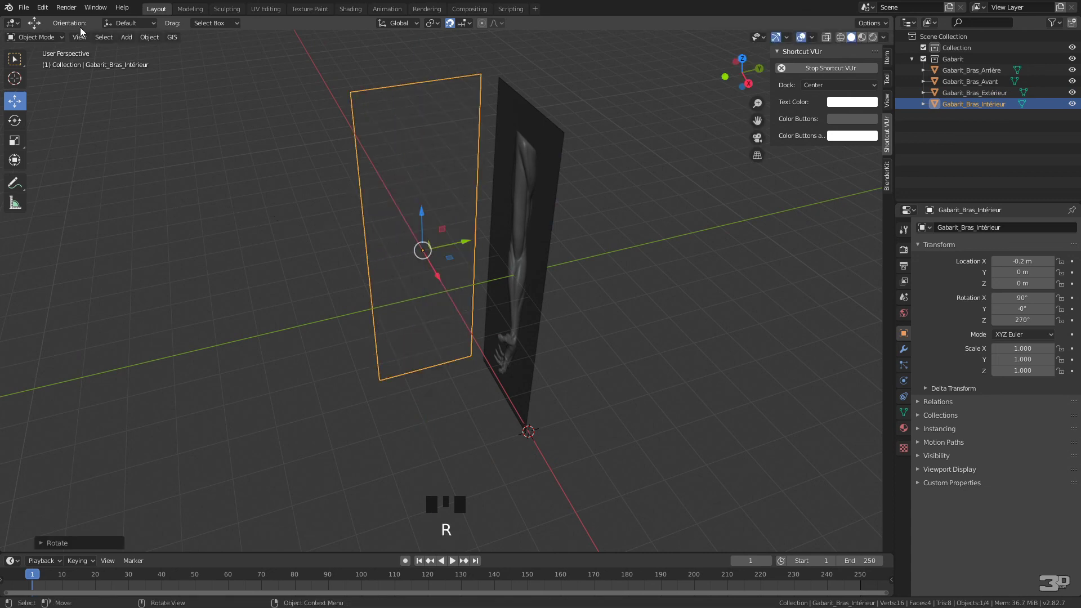
- Flip the normals of Gabarit_Bras_Intérieur in Edit Mode, then return to Object Mode and check the four planes from around
{"action": "left_click", "coordinate": [31, 38]}
{"action": "left_click", "coordinate": [40, 54]}
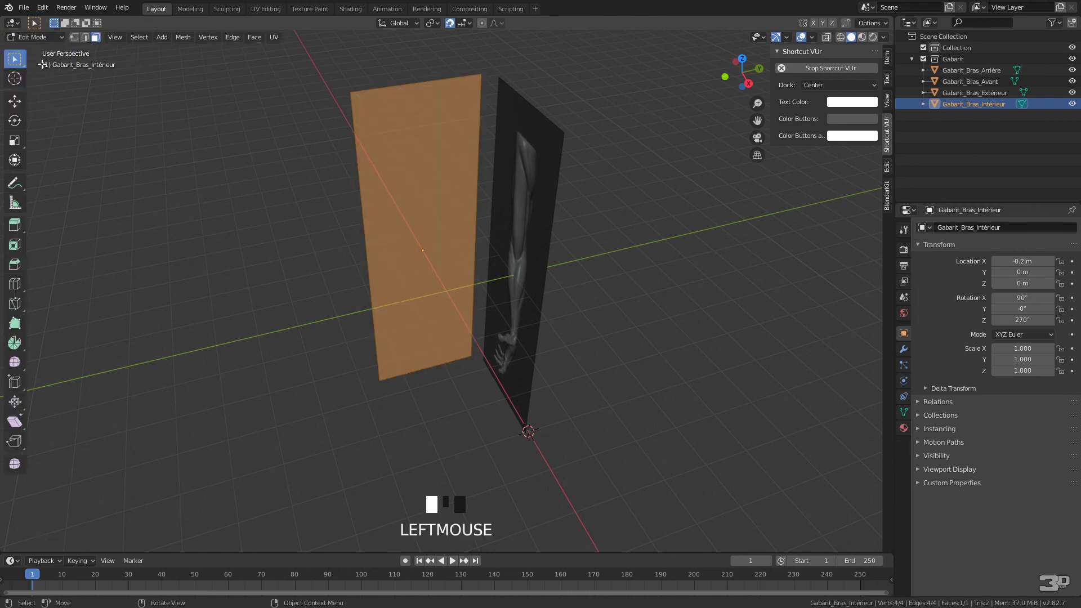
{"action": "left_click", "coordinate": [183, 37]}
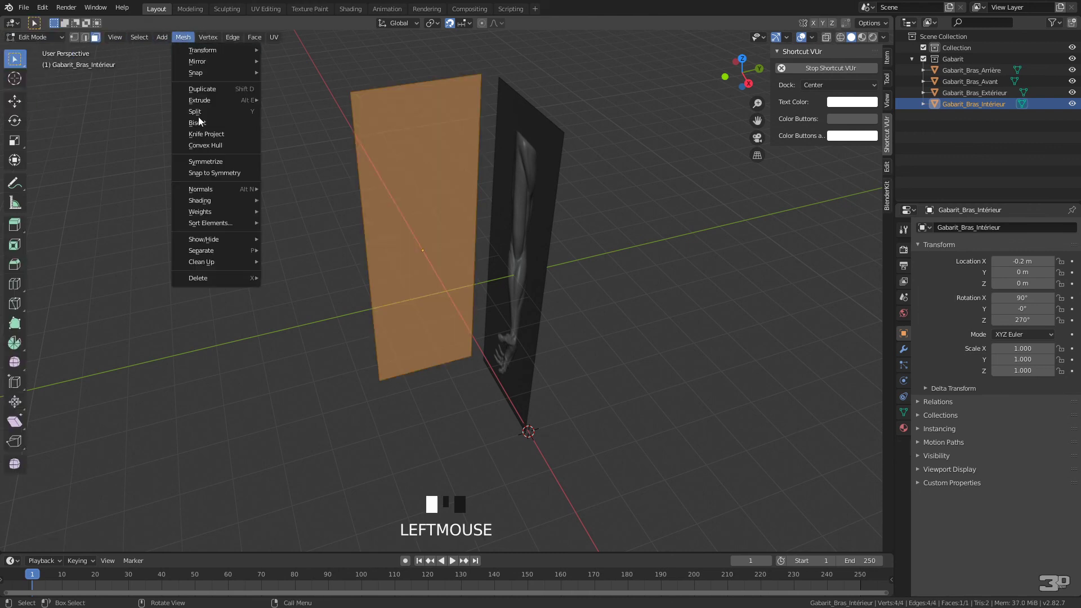
{"action": "mouse_move", "coordinate": [219, 189]}
{"action": "left_click", "coordinate": [299, 188]}
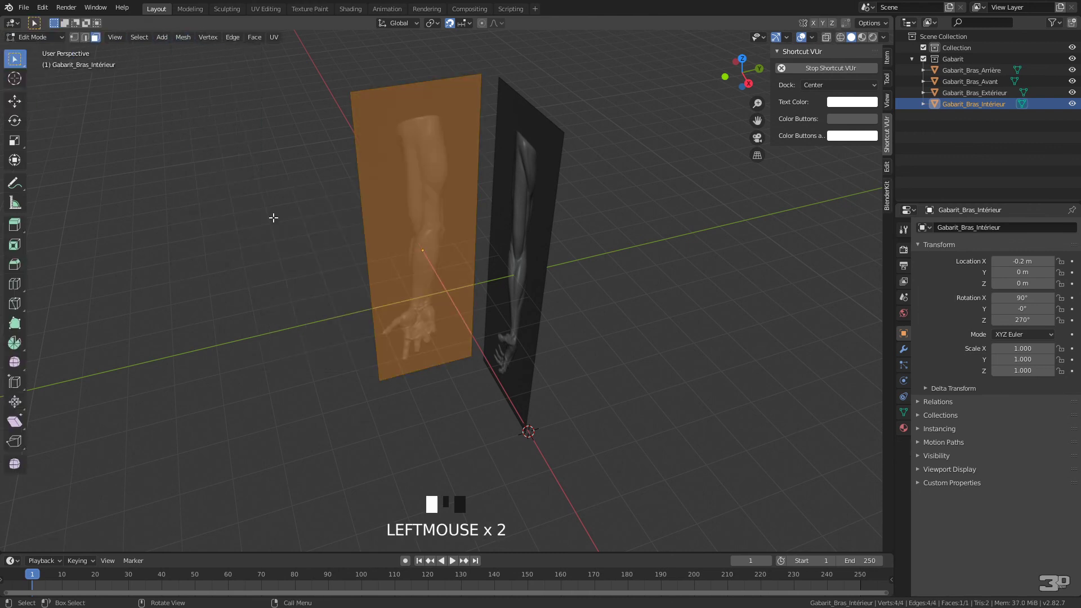
{"action": "key", "text": "Tab"}
{"action": "middle_click_drag", "start_coordinate": [260, 230], "coordinate": [591, 243]}
{"action": "left_click", "coordinate": [565, 242]}
{"action": "scroll", "coordinate": [567, 242], "scroll_direction": "down", "scroll_amount": 2}
{"action": "scroll", "coordinate": [512, 286], "scroll_direction": "down", "scroll_amount": 1}
{"action": "scroll", "coordinate": [591, 243], "scroll_direction": "down", "scroll_amount": 1}
- Save the scene in the Bras folder under the file name Gabarit_Bras
{"action": "left_click", "coordinate": [24, 7]}
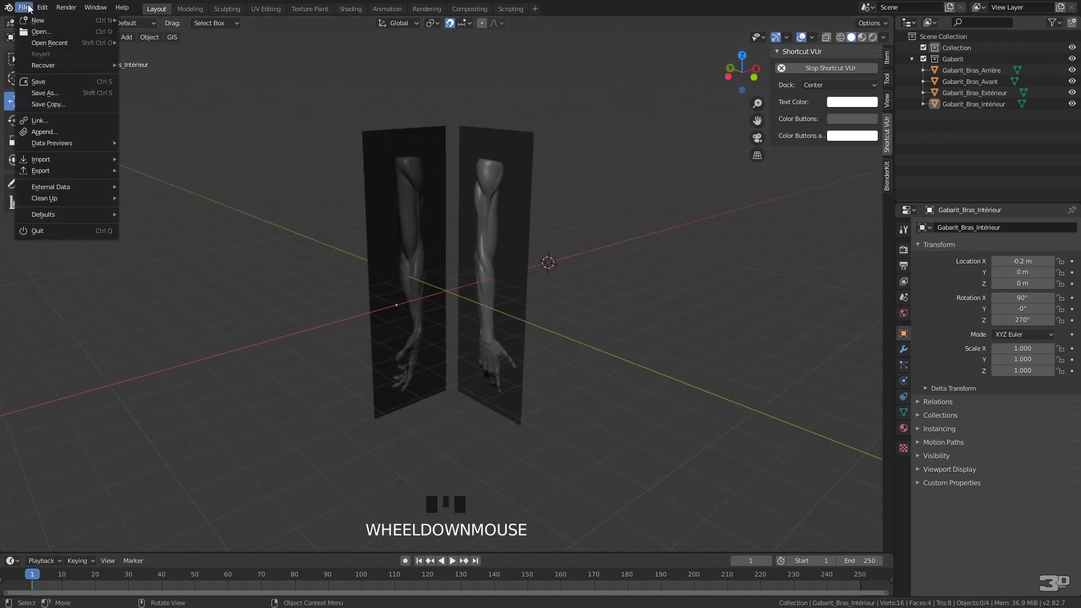
{"action": "left_click", "coordinate": [66, 84]}
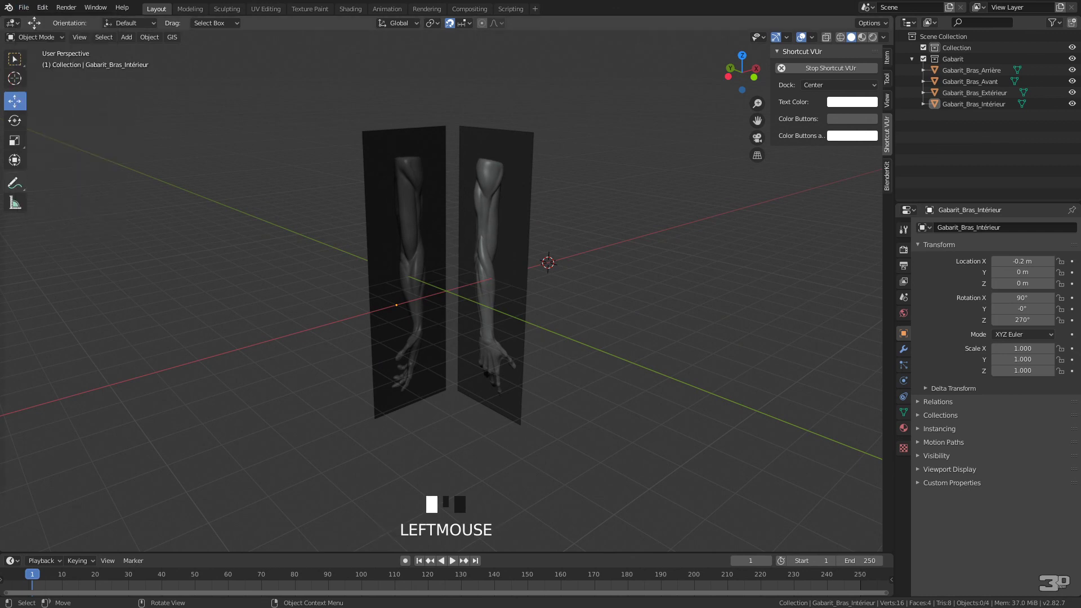
{"action": "left_click", "coordinate": [169, 320]}
{"action": "left_click", "coordinate": [322, 461]}
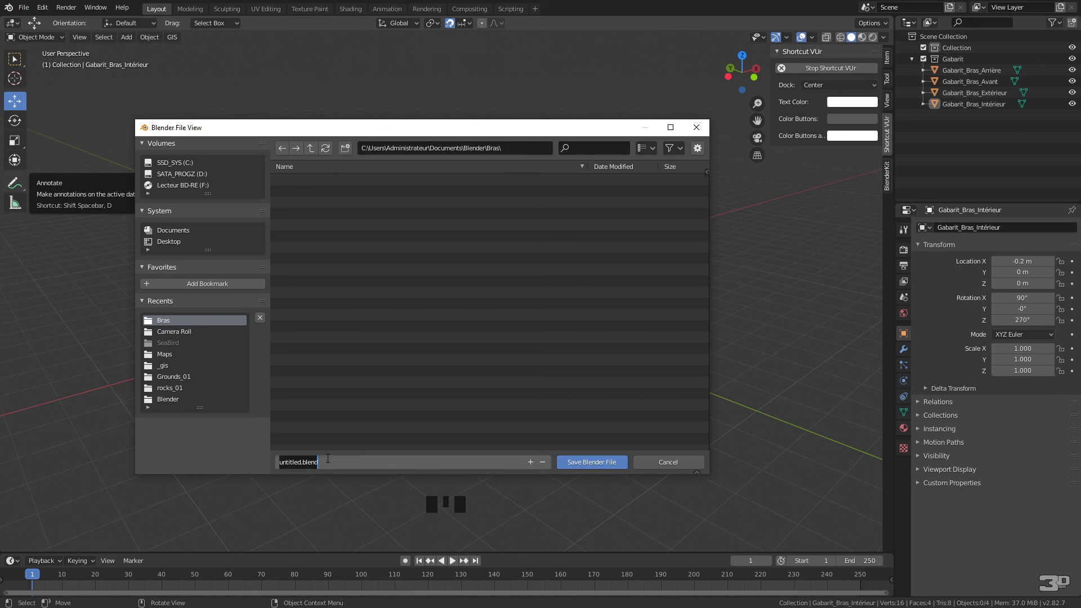
{"action": "type", "text": "Gaabarit_Bras"}
{"action": "key", "text": "Return"}
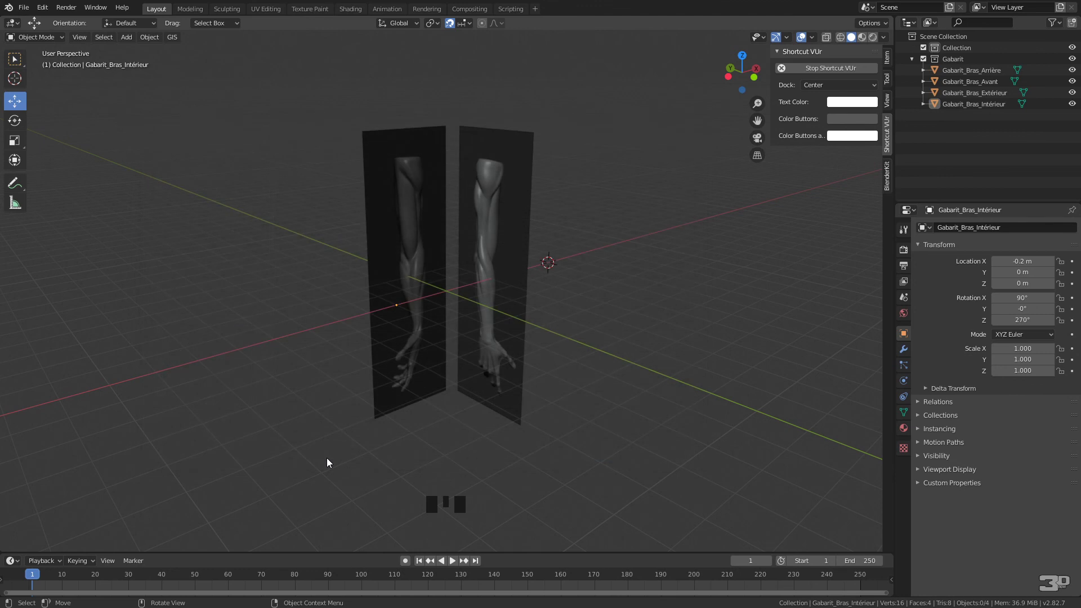